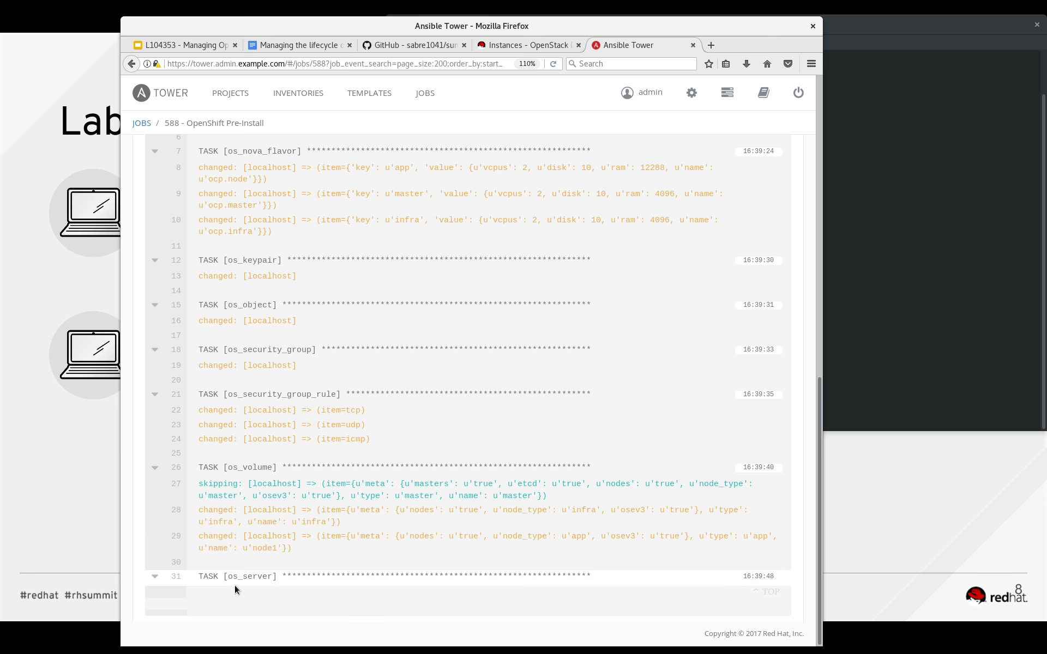
Check the project's Instances page in the OpenStack dashboard against the os_server task output of the OpenShift Pre-Install job in Ansible Tower.
{"action": "left_click", "coordinate": [504, 46]}
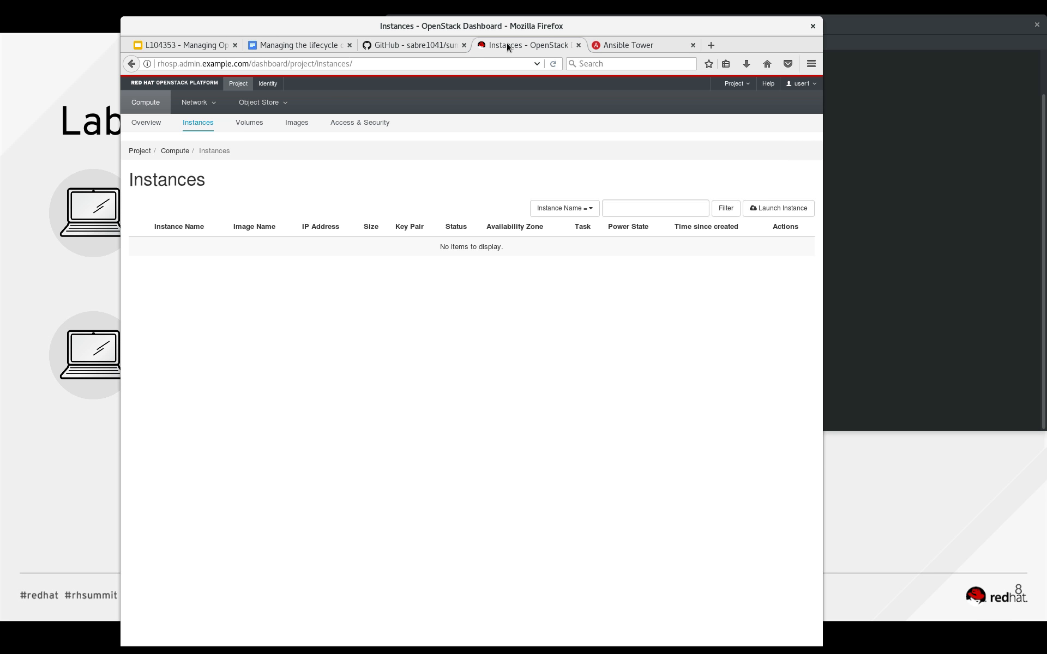
{"action": "left_click", "coordinate": [553, 63]}
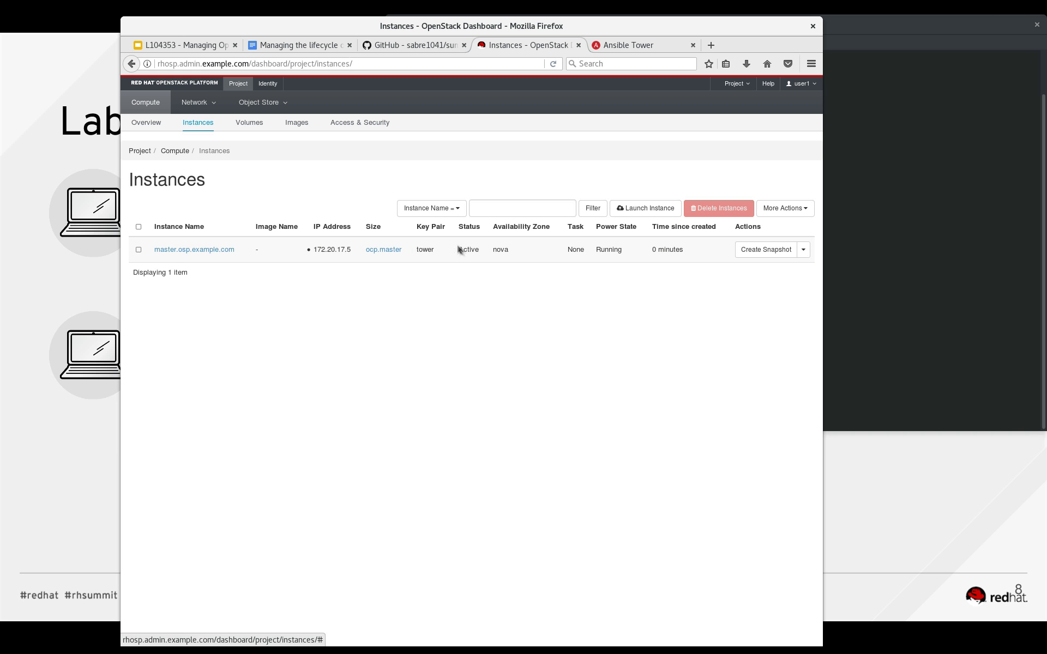
{"action": "left_click", "coordinate": [600, 46]}
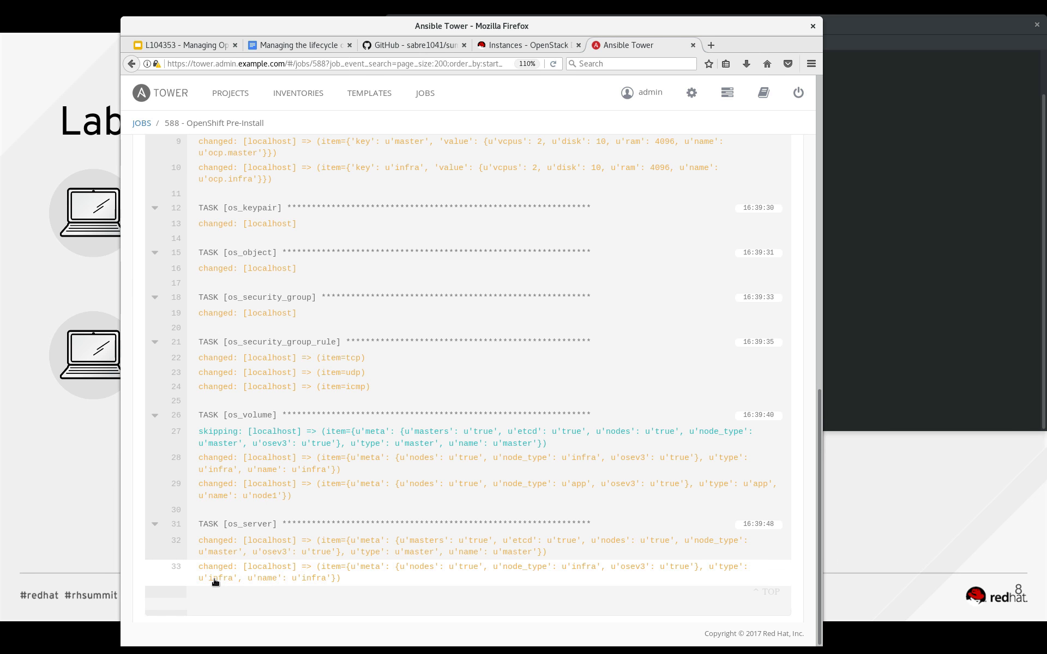
{"action": "left_click", "coordinate": [526, 47]}
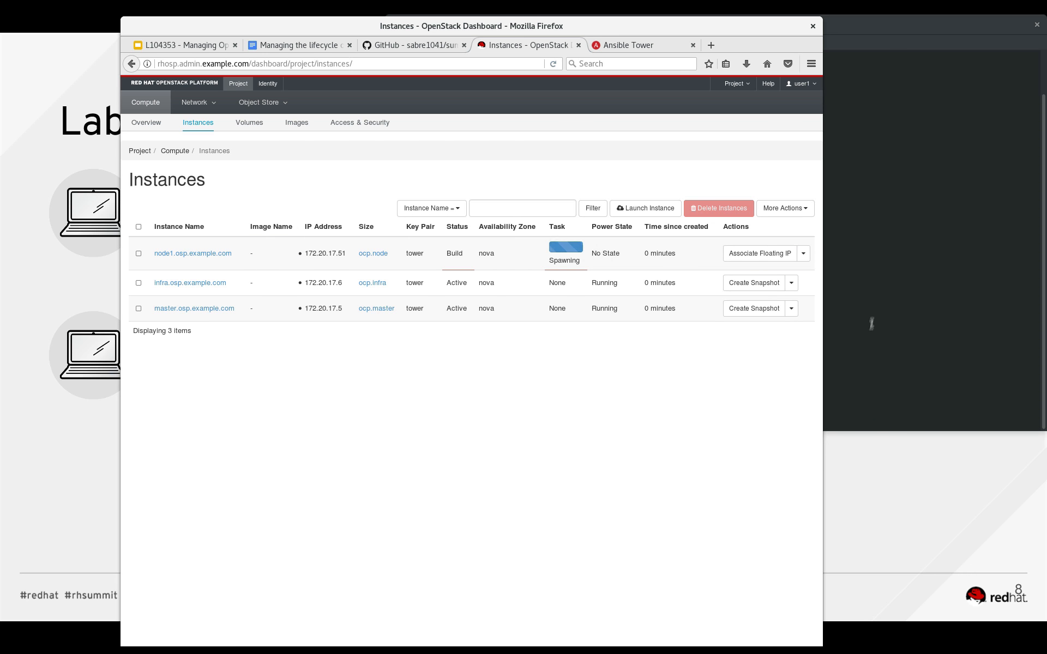
Switch to the terminal on rhosp and list the servers with openstack server list.
{"action": "left_click", "coordinate": [894, 264]}
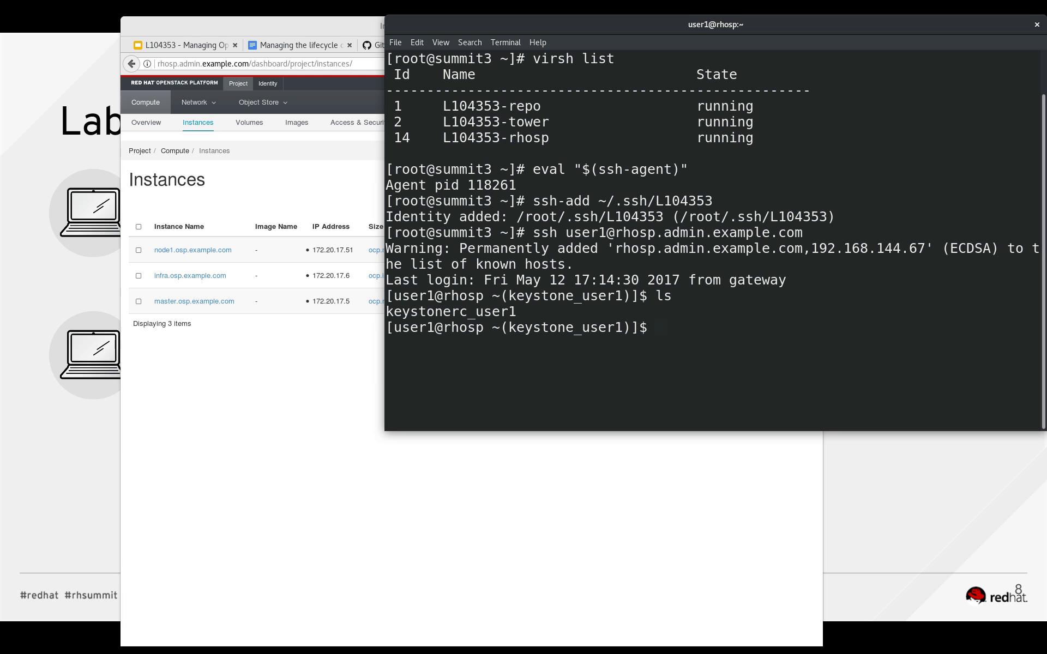
{"action": "type", "text": "openstack server list"}
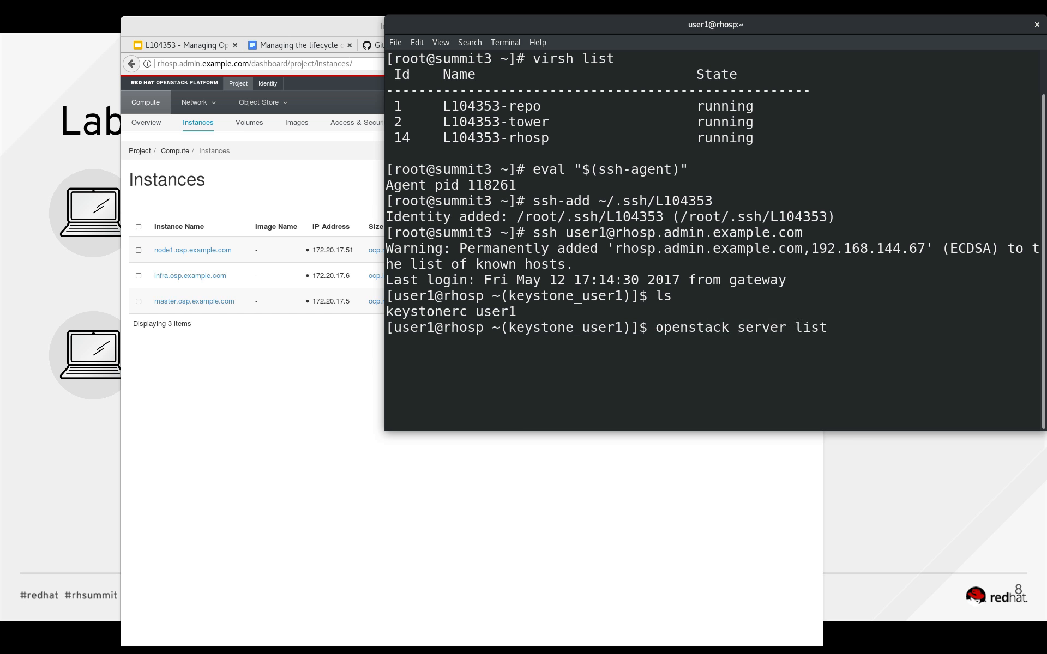
{"action": "key", "text": "Return"}
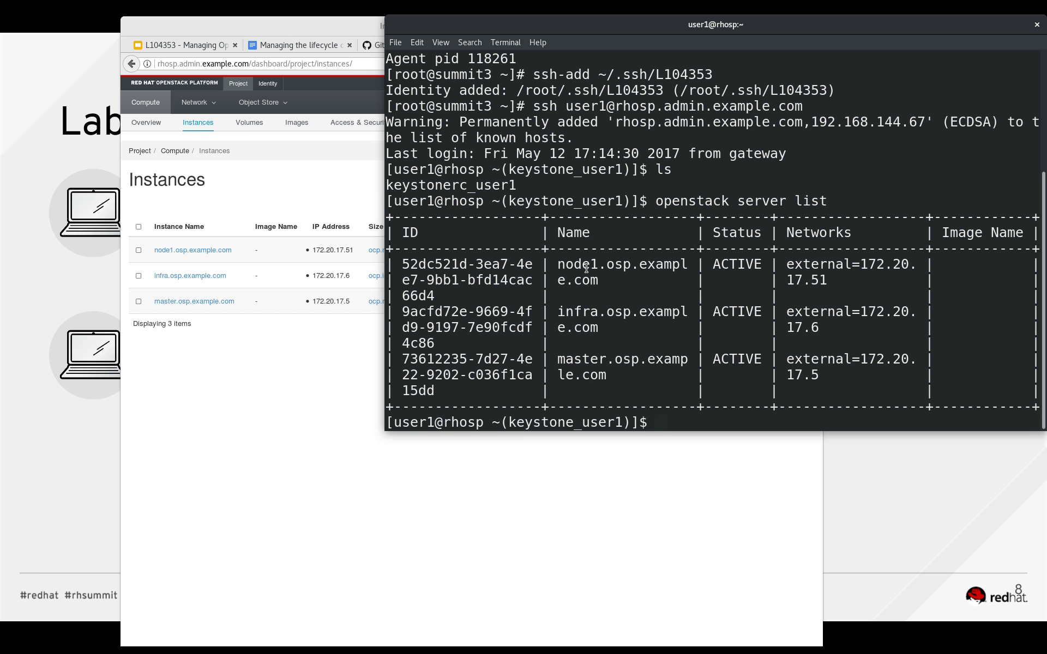
Open the project's Volumes page in the OpenStack dashboard and run openstack volume list in the terminal.
{"action": "left_click", "coordinate": [302, 379]}
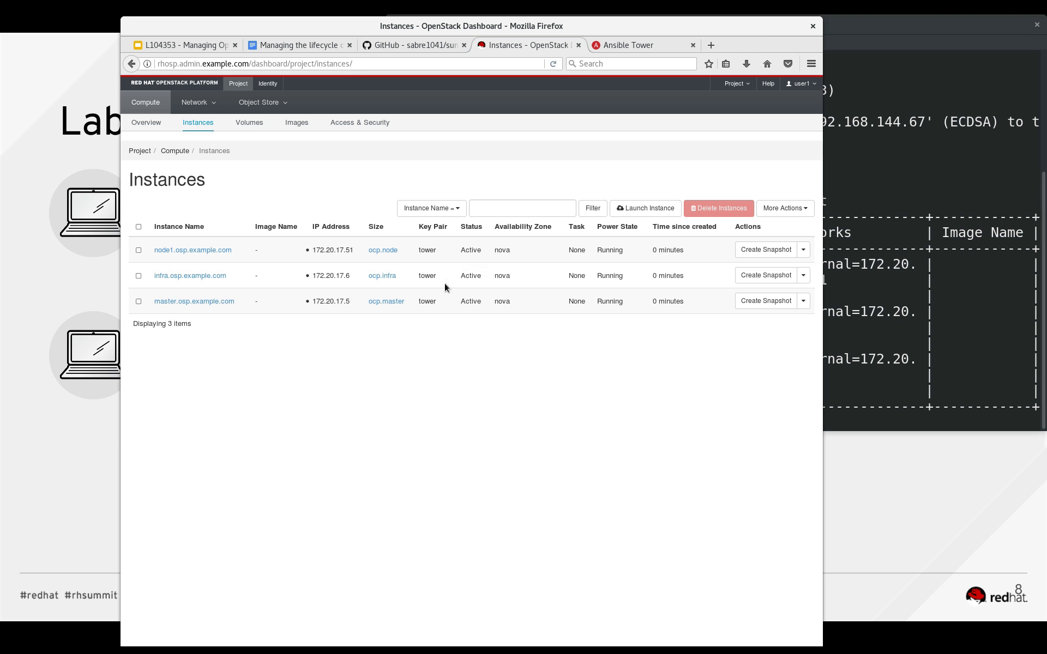
{"action": "left_click", "coordinate": [255, 126]}
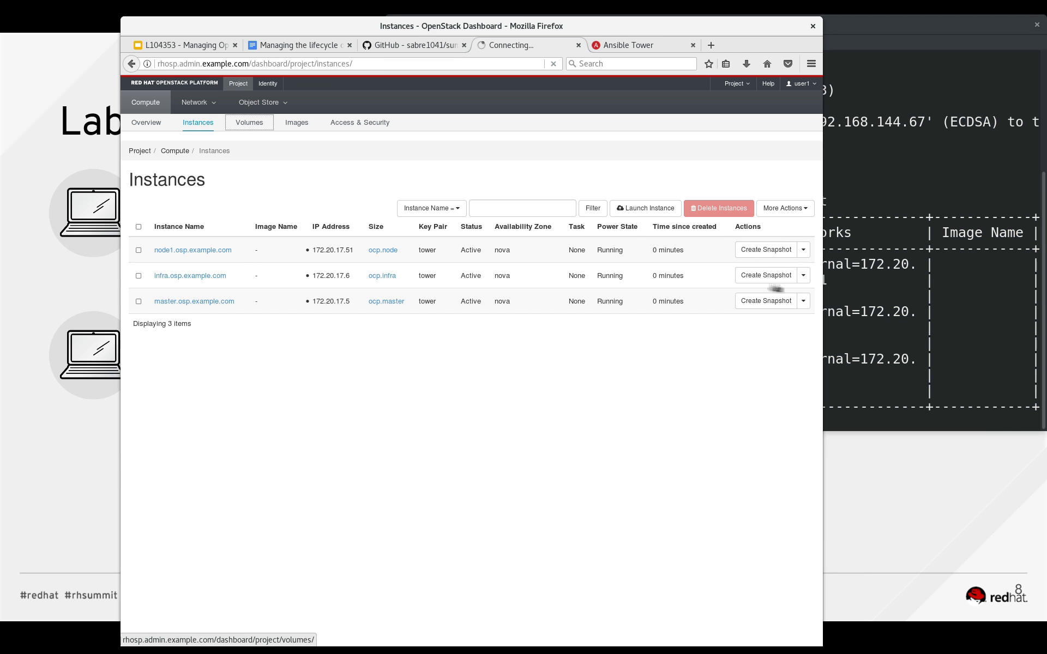
{"action": "left_click", "coordinate": [865, 294]}
{"action": "key", "text": "Up"}
{"action": "key", "text": "BackSpace"}
{"action": "key", "text": "BackSpace"}
{"action": "key", "text": "BackSpace"}
{"action": "key", "text": "BackSpace"}
{"action": "key", "text": "BackSpace"}
{"action": "key", "text": "BackSpace"}
{"action": "key", "text": "BackSpace"}
{"action": "key", "text": "BackSpace"}
{"action": "key", "text": "BackSpace"}
{"action": "key", "text": "BackSpace"}
{"action": "key", "text": "BackSpace"}
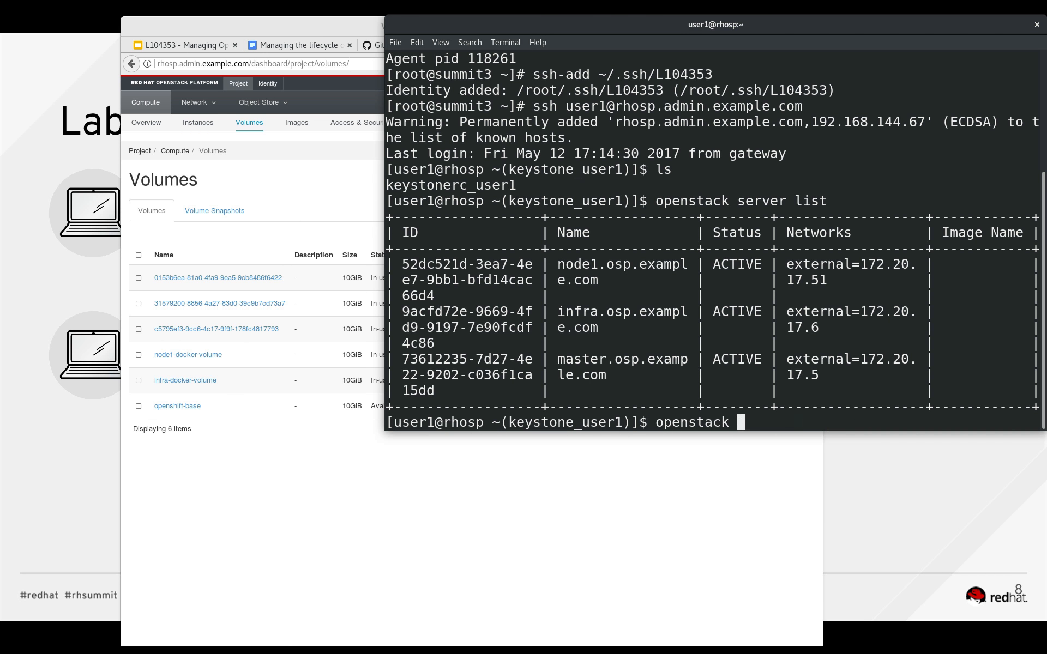
{"action": "type", "text": "volume list"}
{"action": "key", "text": "Return"}
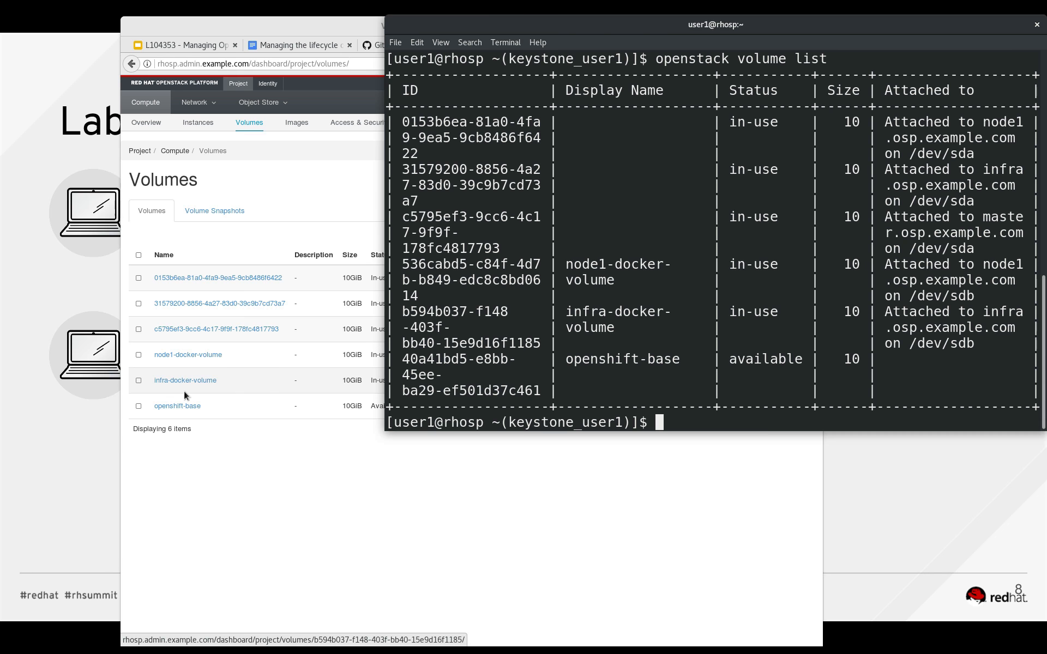
Compare the volumes and their attachments on the dashboard's Volumes page with the terminal's volume list.
{"action": "left_click", "coordinate": [314, 514]}
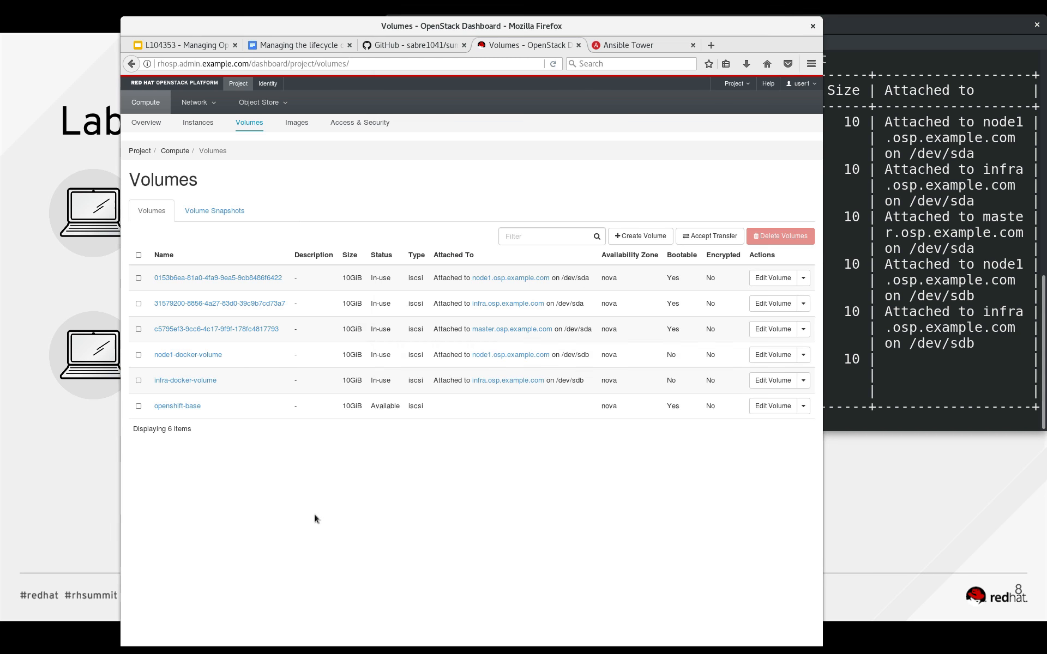
{"action": "left_click", "coordinate": [919, 333]}
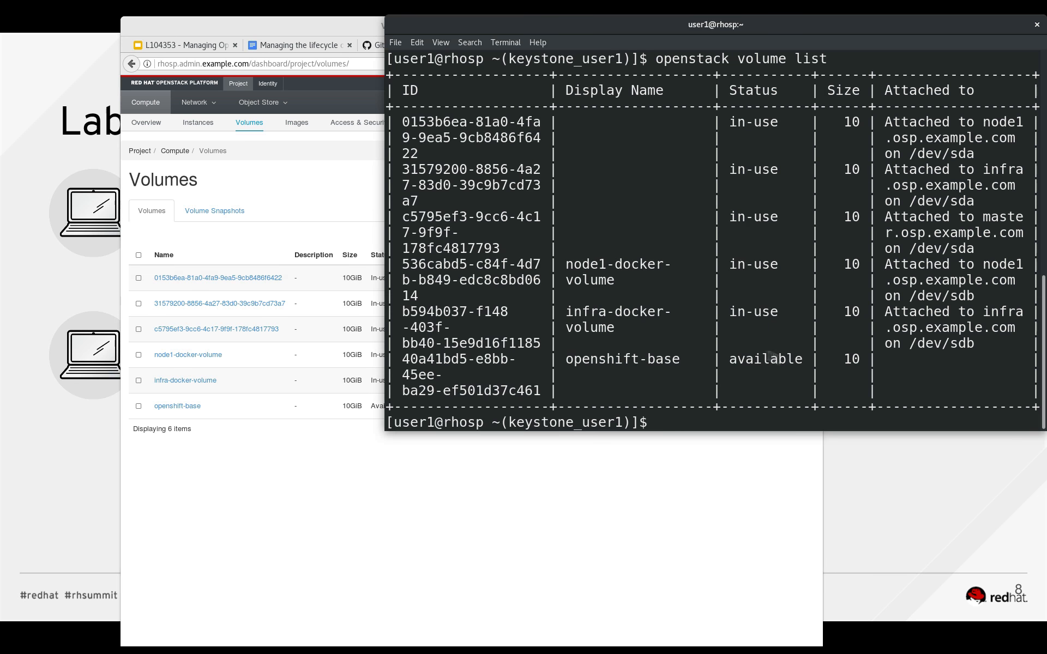
{"action": "left_click", "coordinate": [663, 491]}
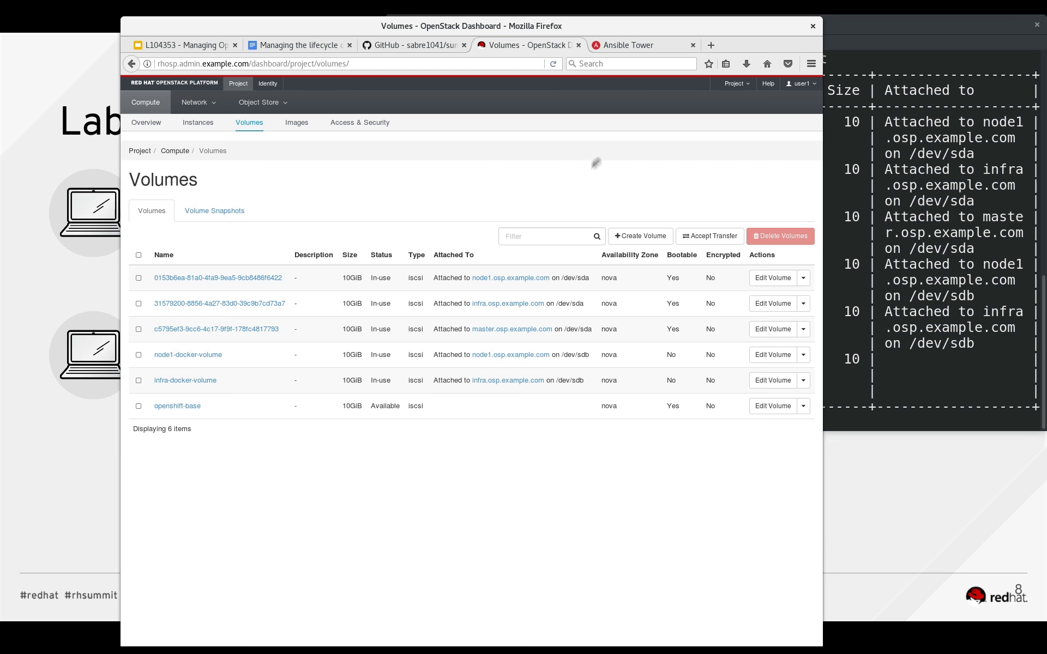
Review the OpenShift Pre-Install job output in Ansible Tower and open the OpenShift Install job's details.
{"action": "left_click", "coordinate": [632, 46]}
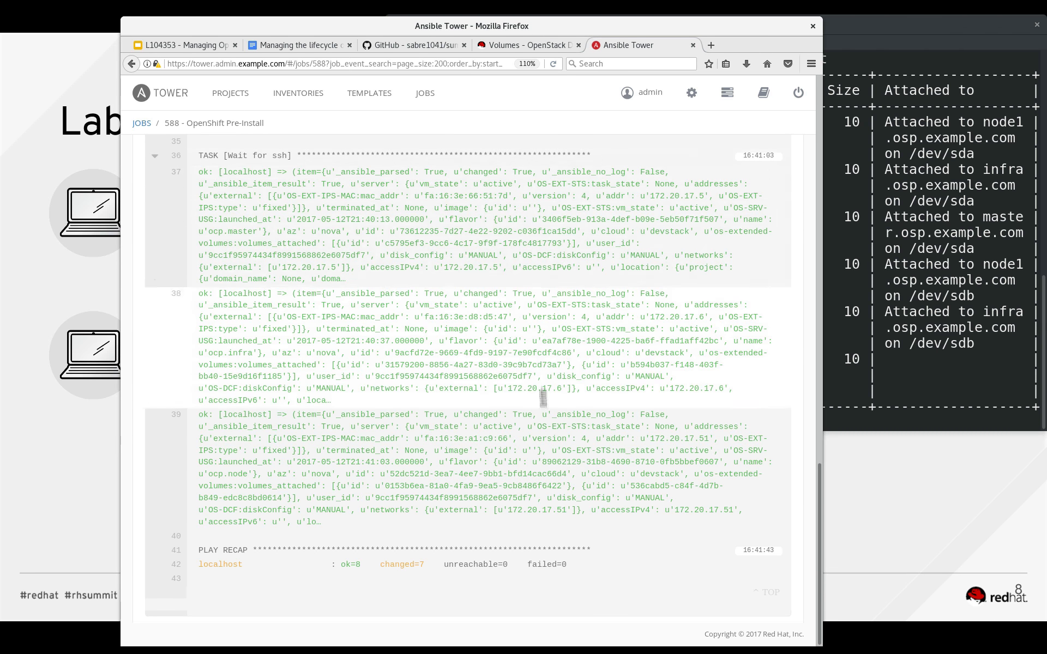
{"action": "scroll", "coordinate": [524, 212], "scroll_direction": "up", "scroll_amount": 10}
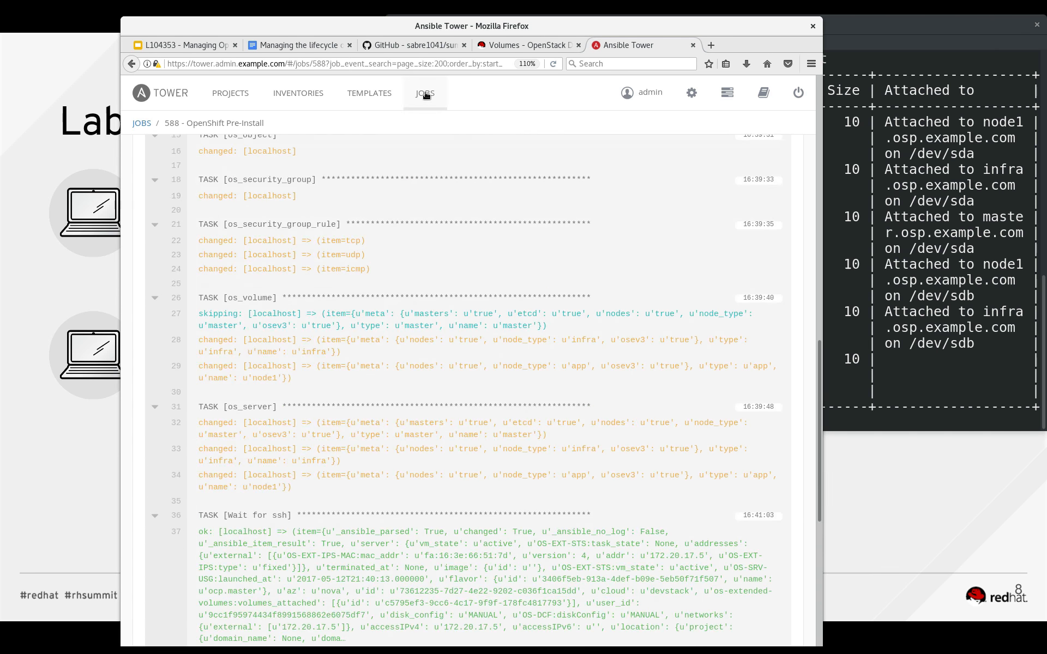
{"action": "left_click", "coordinate": [426, 95]}
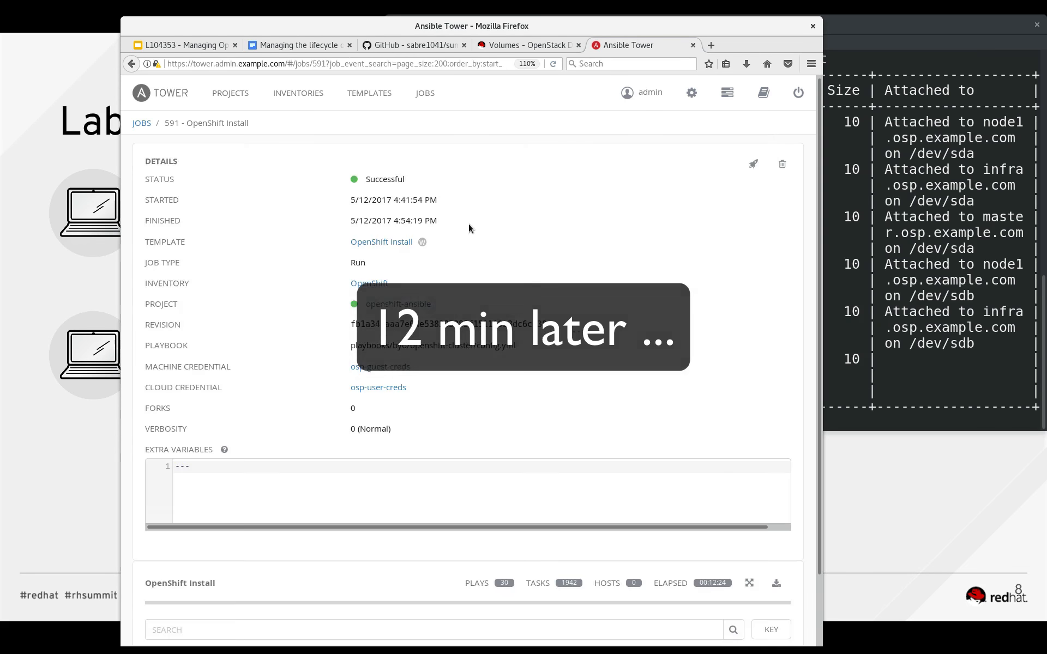
{"action": "scroll", "coordinate": [469, 224], "scroll_direction": "down", "scroll_amount": 3}
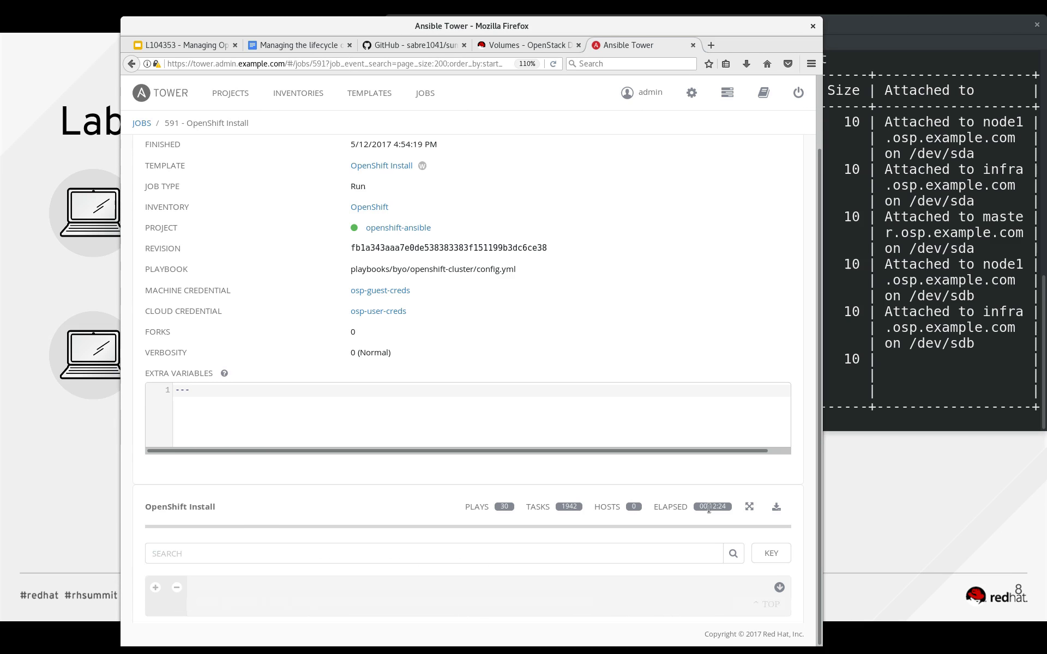
Open the OpenShift Post-Install job and review its template and image stream task output.
{"action": "left_click", "coordinate": [428, 94]}
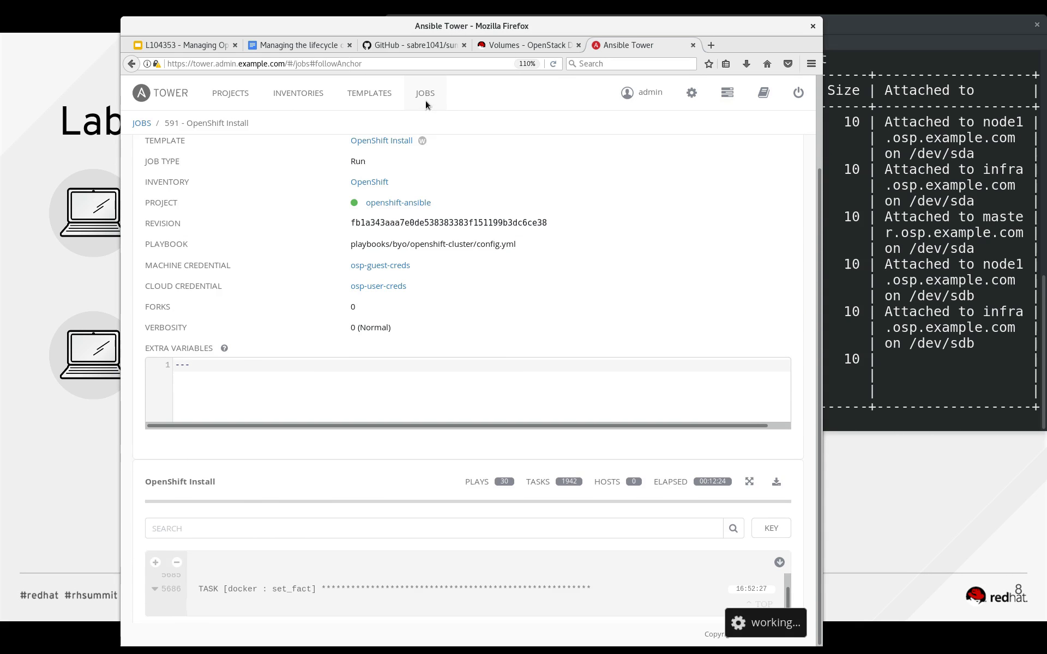
{"action": "left_click", "coordinate": [425, 99]}
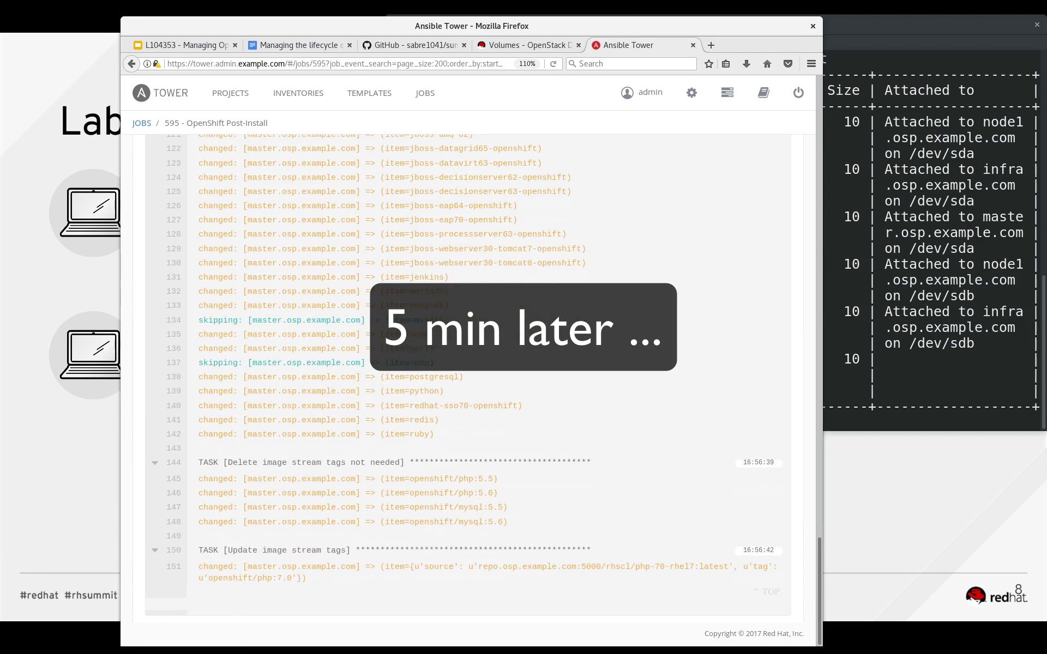
{"action": "scroll", "coordinate": [761, 257], "scroll_direction": "up", "scroll_amount": 5}
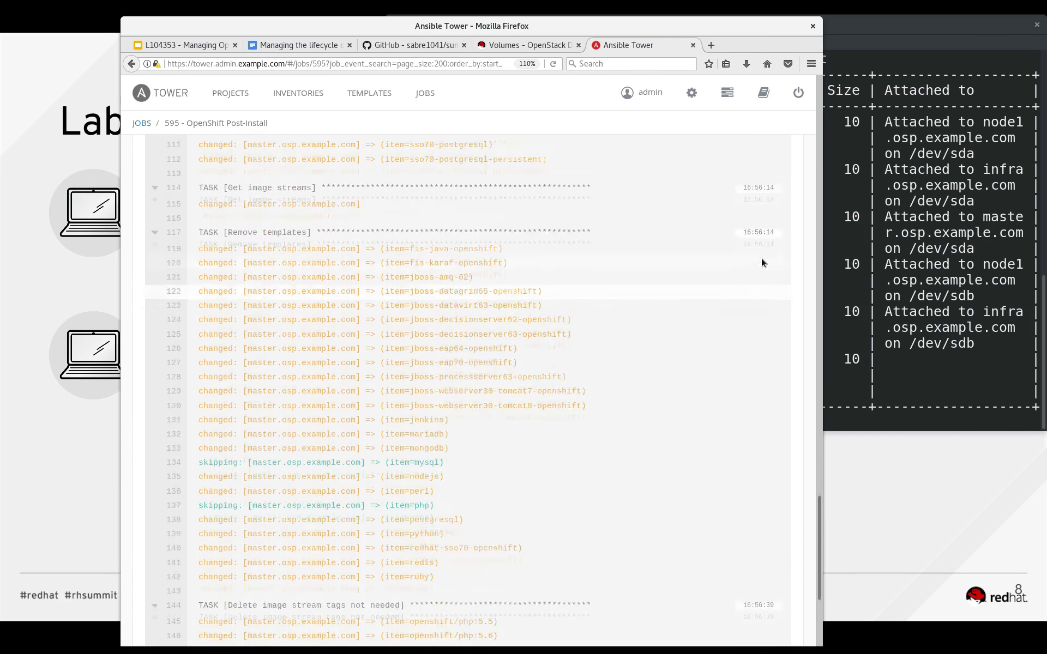
{"action": "scroll", "coordinate": [761, 257], "scroll_direction": "up", "scroll_amount": 15}
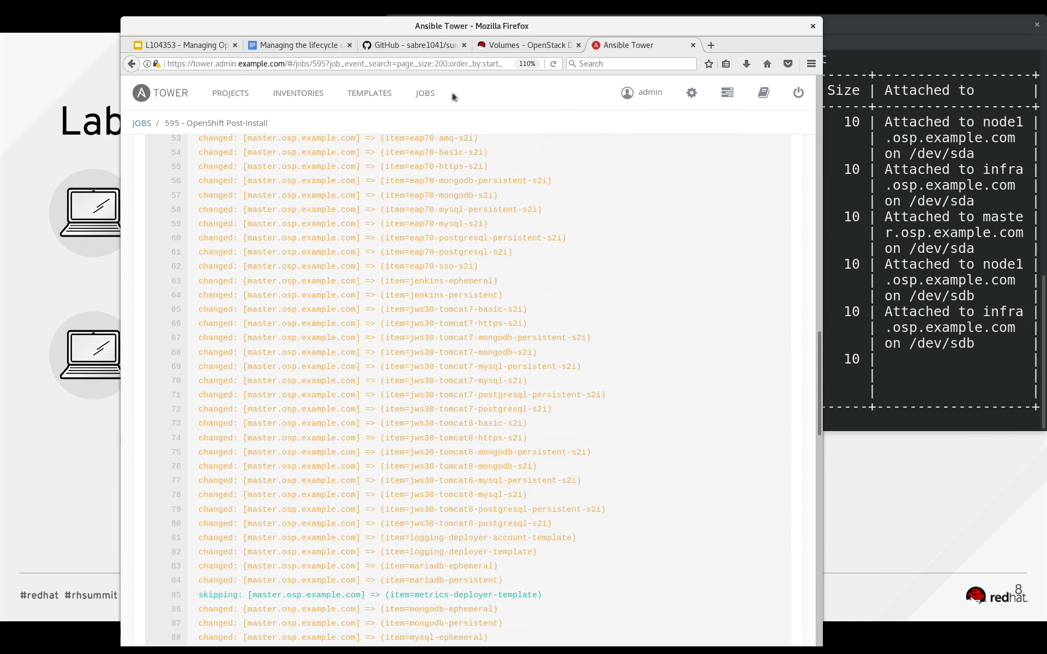
View the 0-Provision and Install OpenShift workflow job's details, and reopen the Instances page in the OpenStack dashboard.
{"action": "left_click", "coordinate": [425, 94]}
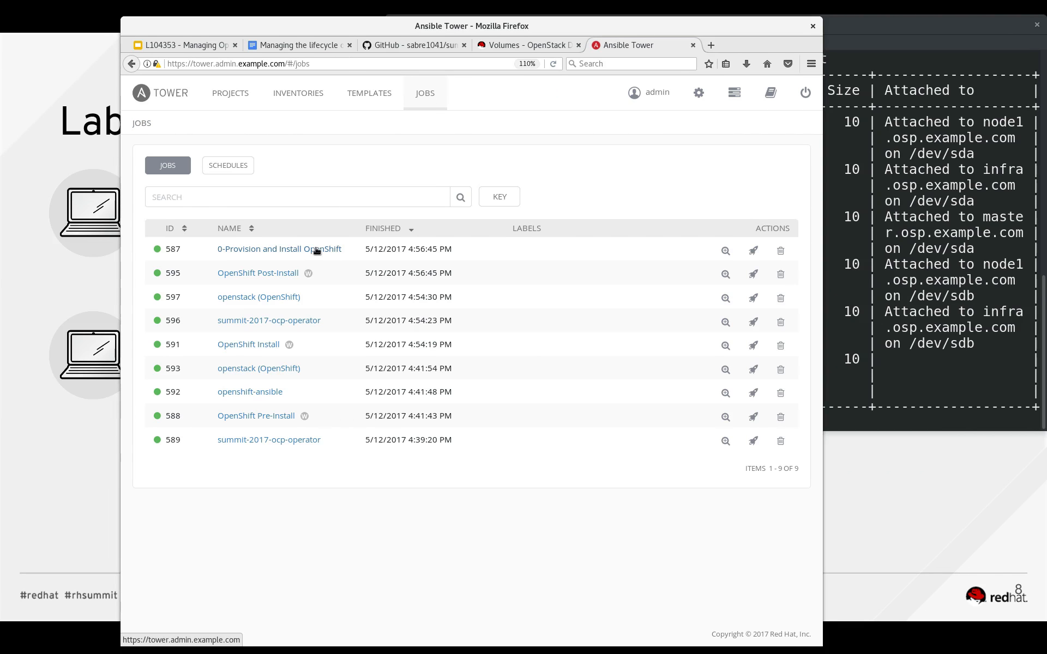
{"action": "left_click", "coordinate": [268, 250]}
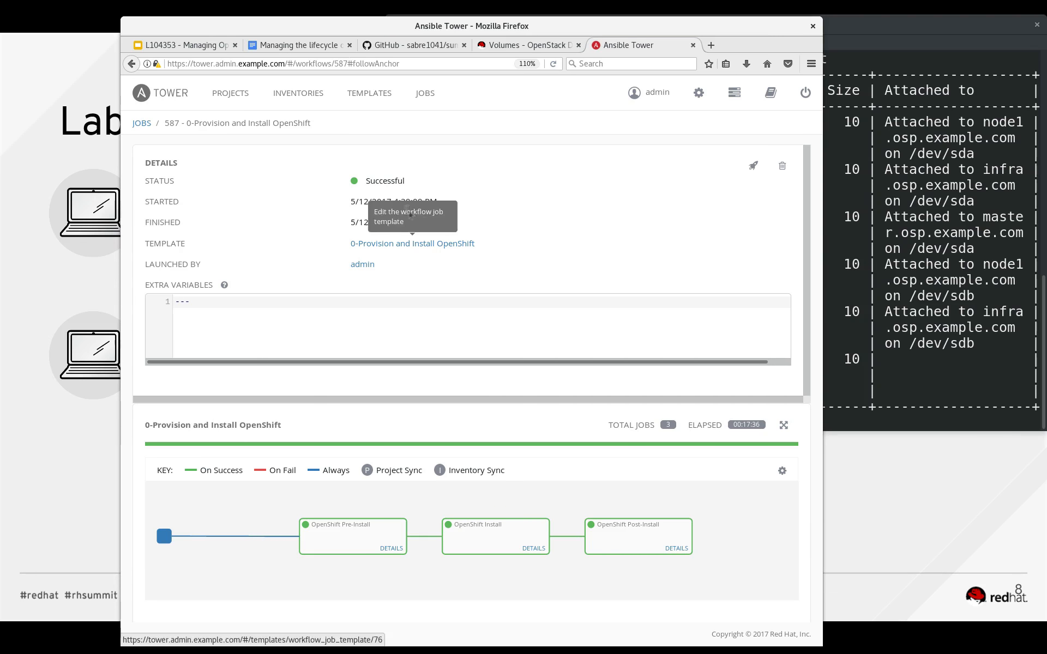
{"action": "left_click", "coordinate": [526, 47]}
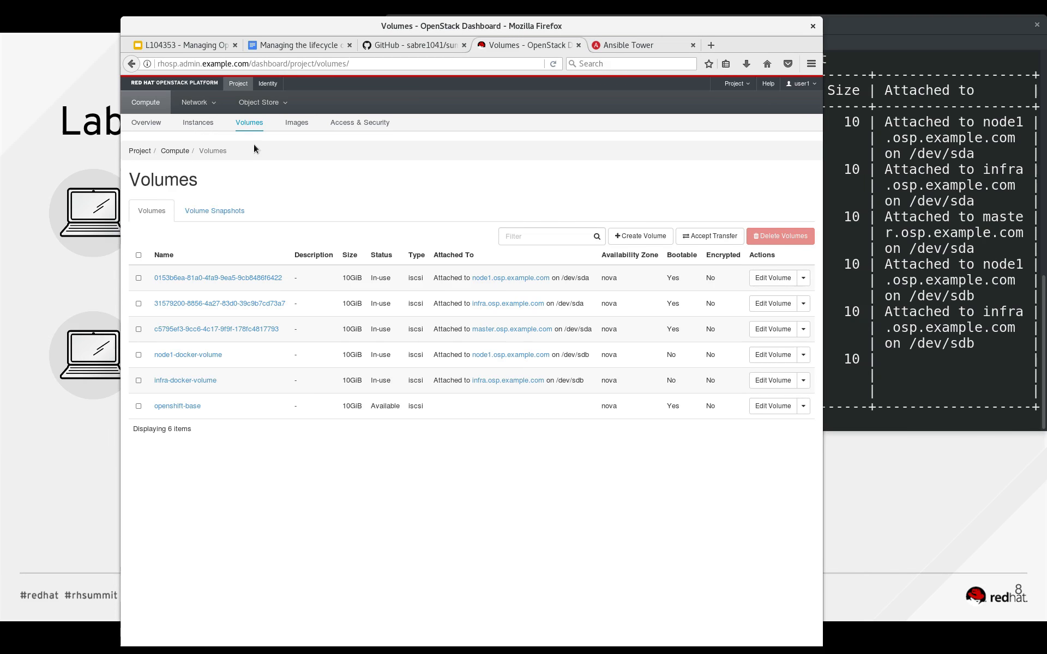
{"action": "left_click", "coordinate": [198, 121]}
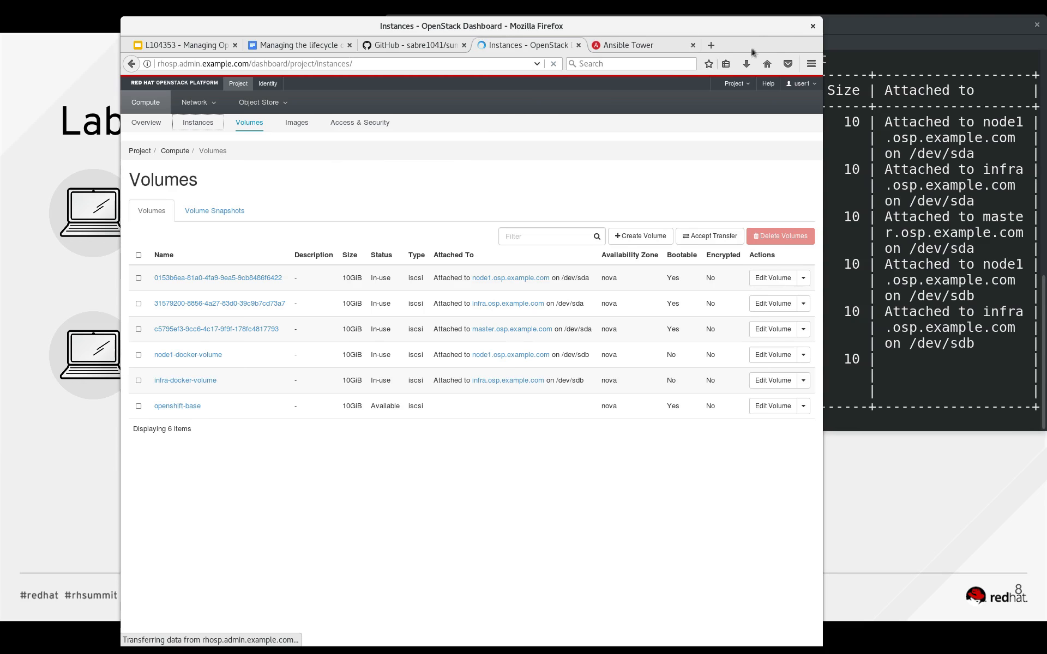
{"action": "left_click", "coordinate": [711, 45]}
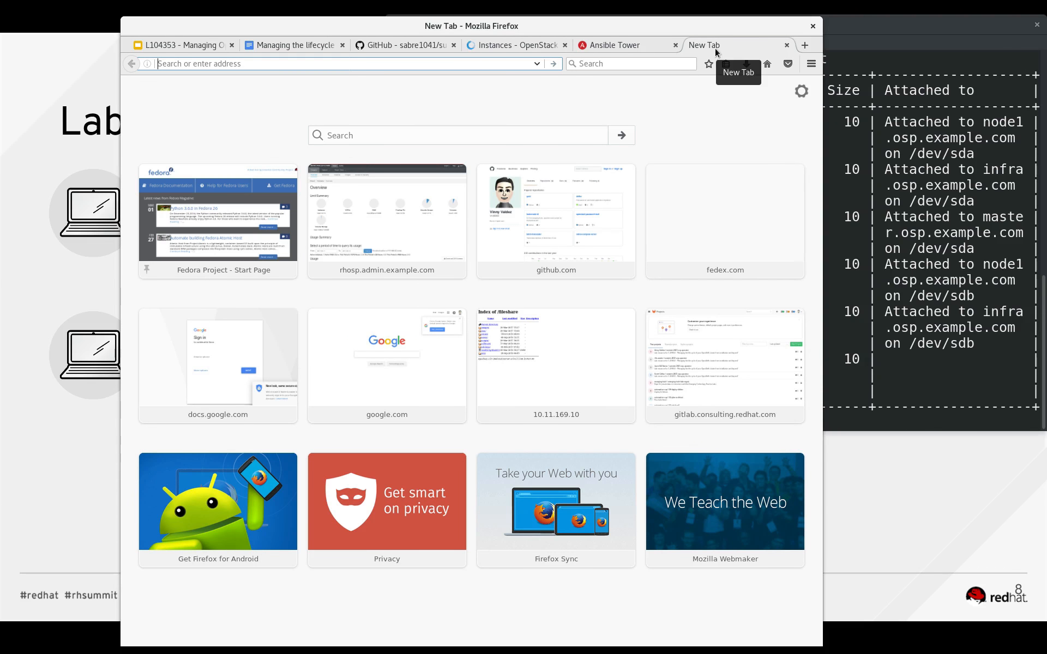
{"action": "type", "text": "https://"}
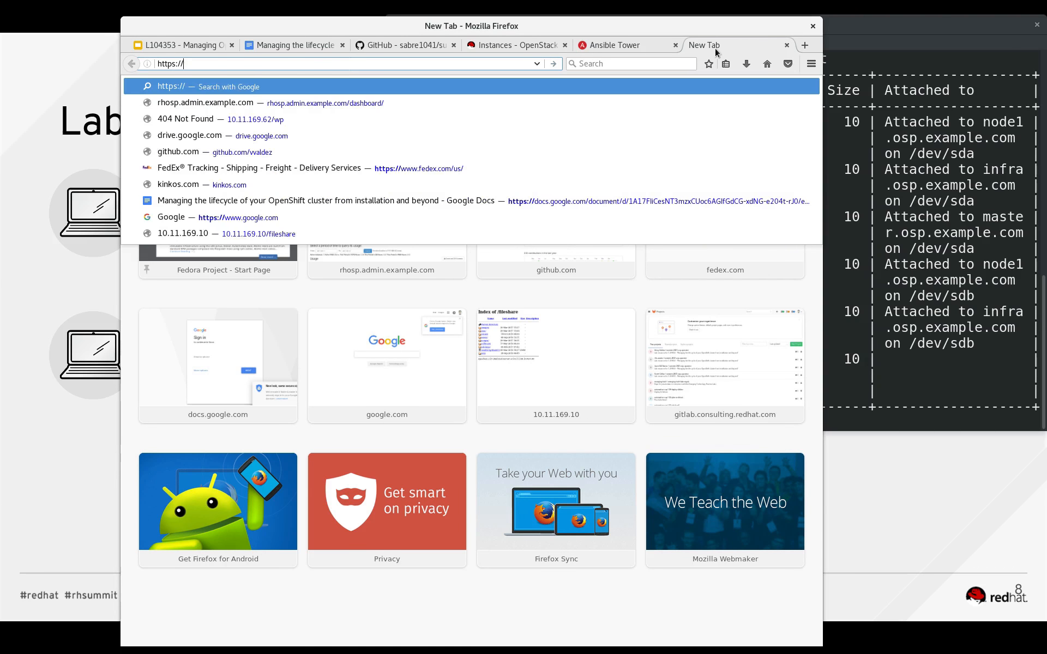
{"action": "type", "text": "master.osp.example.com:8443"}
{"action": "key", "text": "Return"}
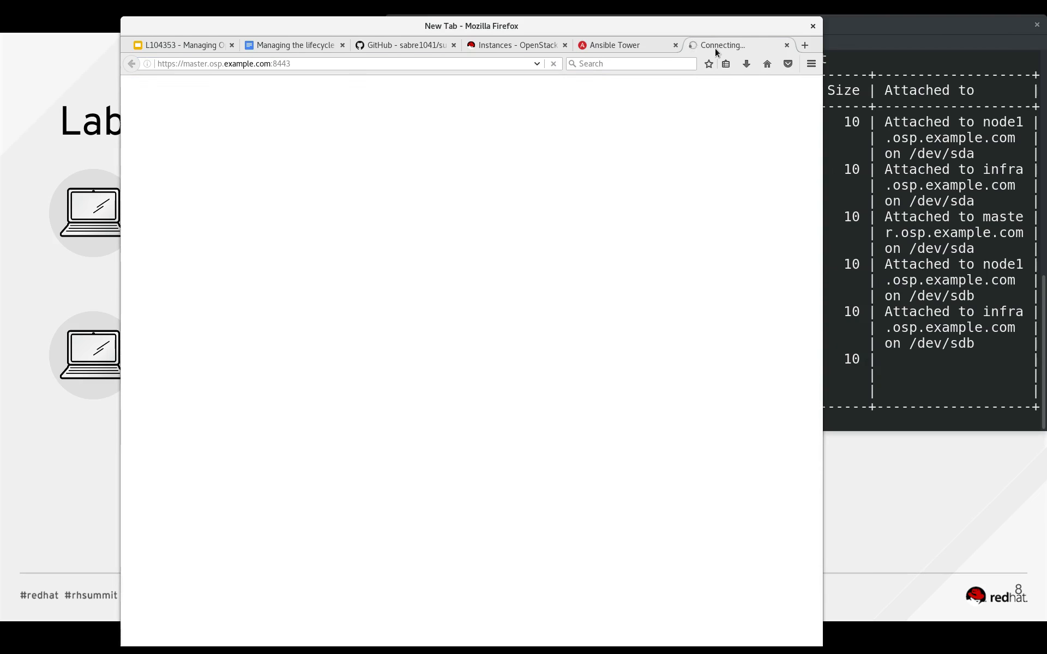
{"action": "left_click", "coordinate": [641, 393]}
{"action": "left_click", "coordinate": [296, 538]}
{"action": "left_click", "coordinate": [357, 480]}
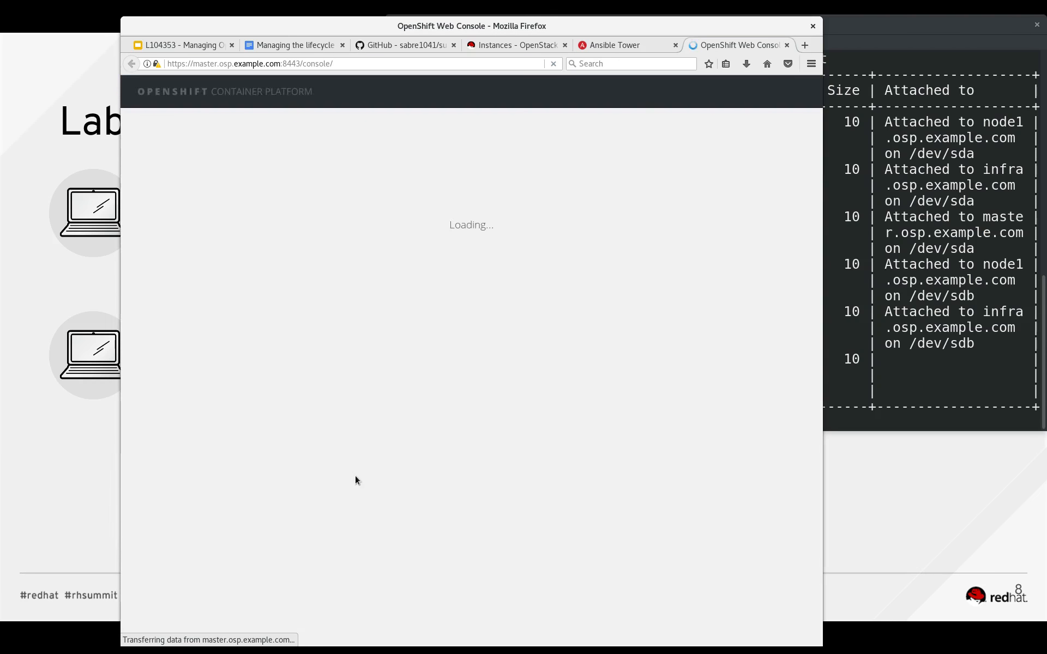
In the terminal, log out of rhosp and connect over SSH as cloud-user to master.osp.example.com with the key file ~/.ssh/L104353.
{"action": "left_click", "coordinate": [968, 242]}
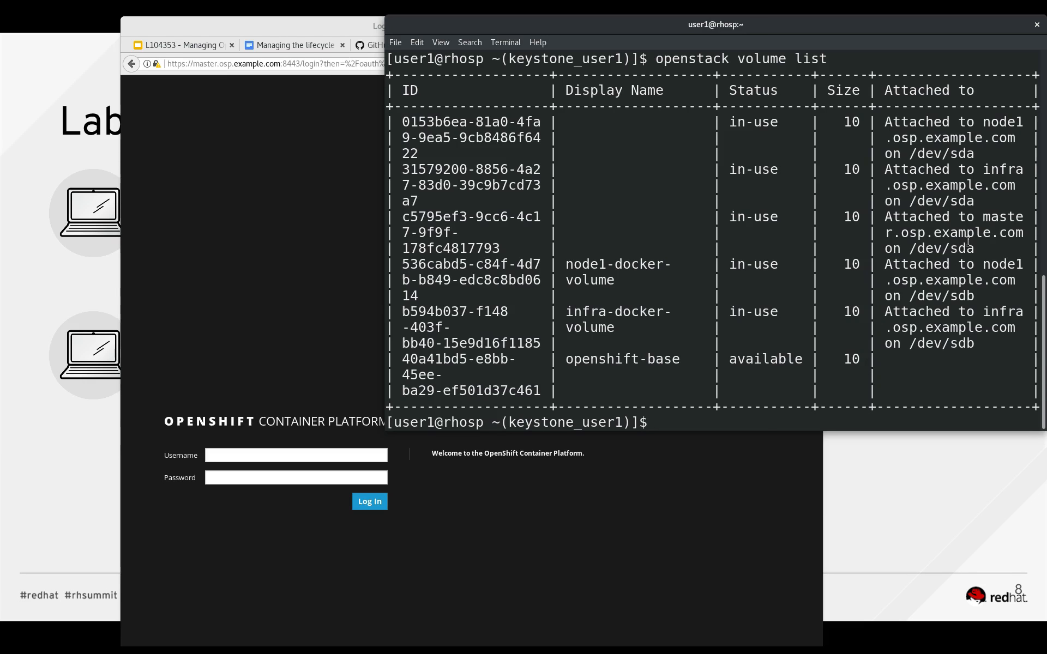
{"action": "key", "text": "ctrl+d"}
{"action": "type", "text": "ssh cloud-user@"}
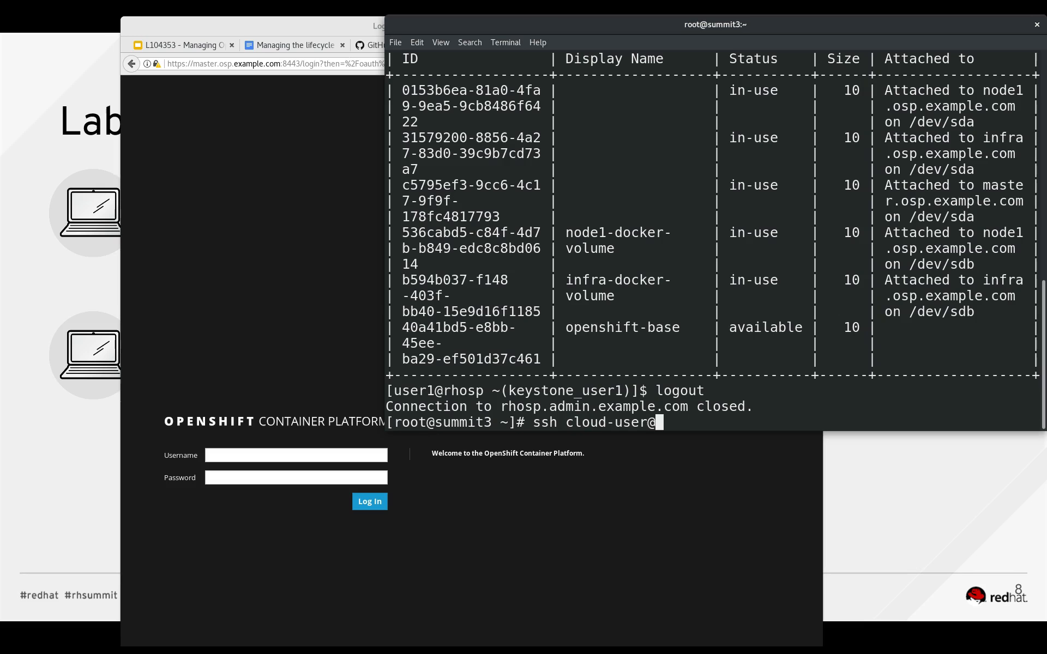
{"action": "type", "text": "master.osp.example.com -i ~/.ssh/L104353"}
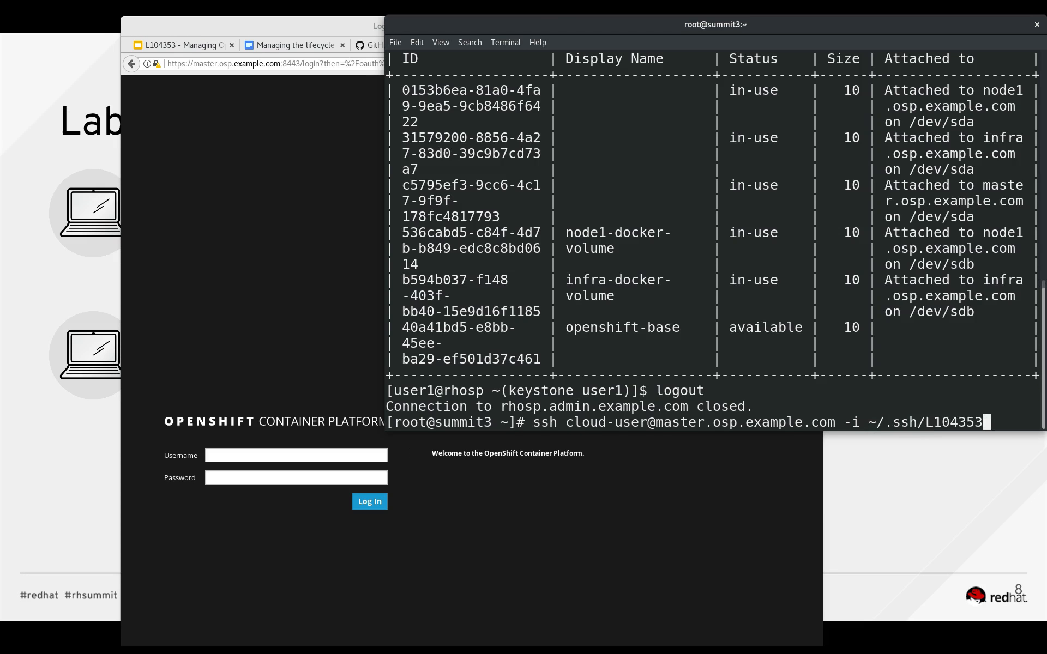
{"action": "key", "text": "Return"}
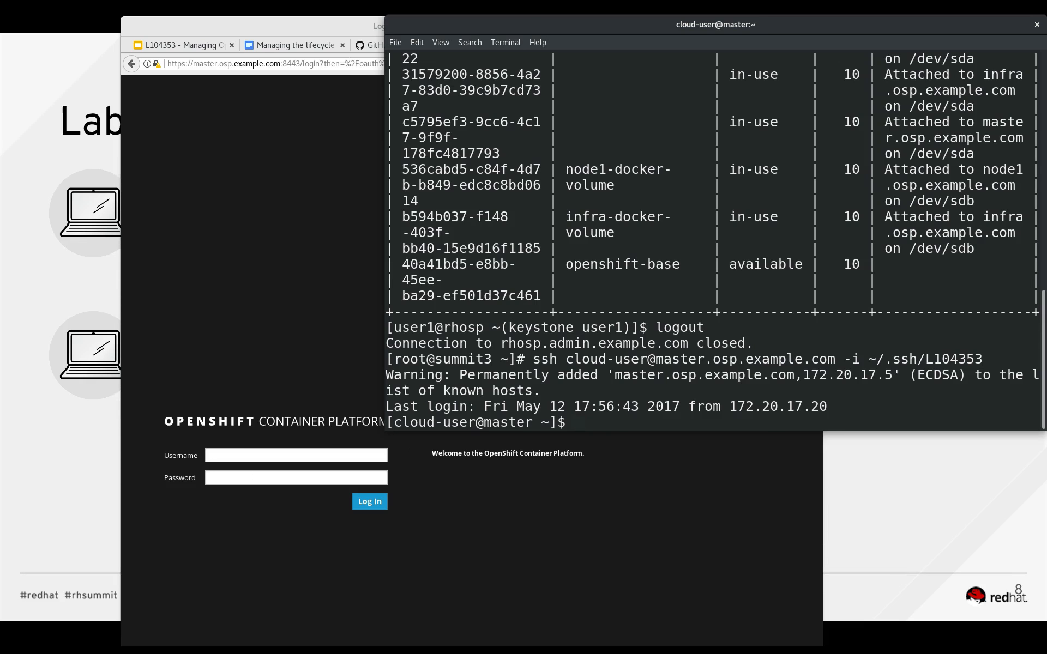
List the OpenShift cluster nodes on the master with oc get nodes.
{"action": "type", "text": "oc get nodes"}
{"action": "key", "text": "Return"}
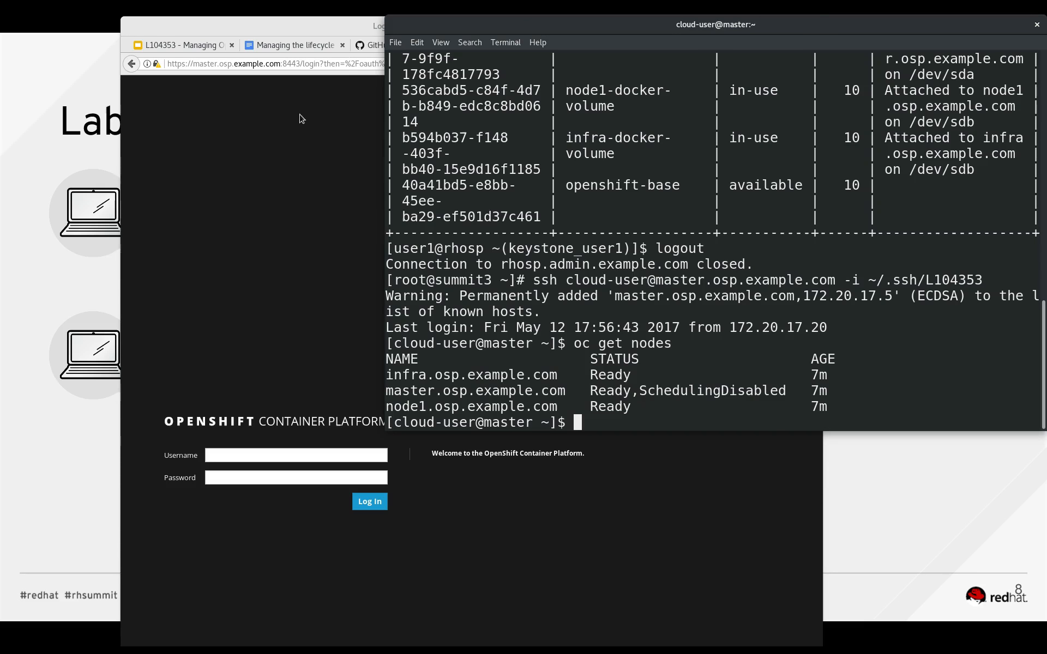
Bring up the lab guide in the browser and read through Lab 3 down to the OpenShift installation validation commands.
{"action": "left_click", "coordinate": [316, 28]}
{"action": "double_click", "coordinate": [315, 28]}
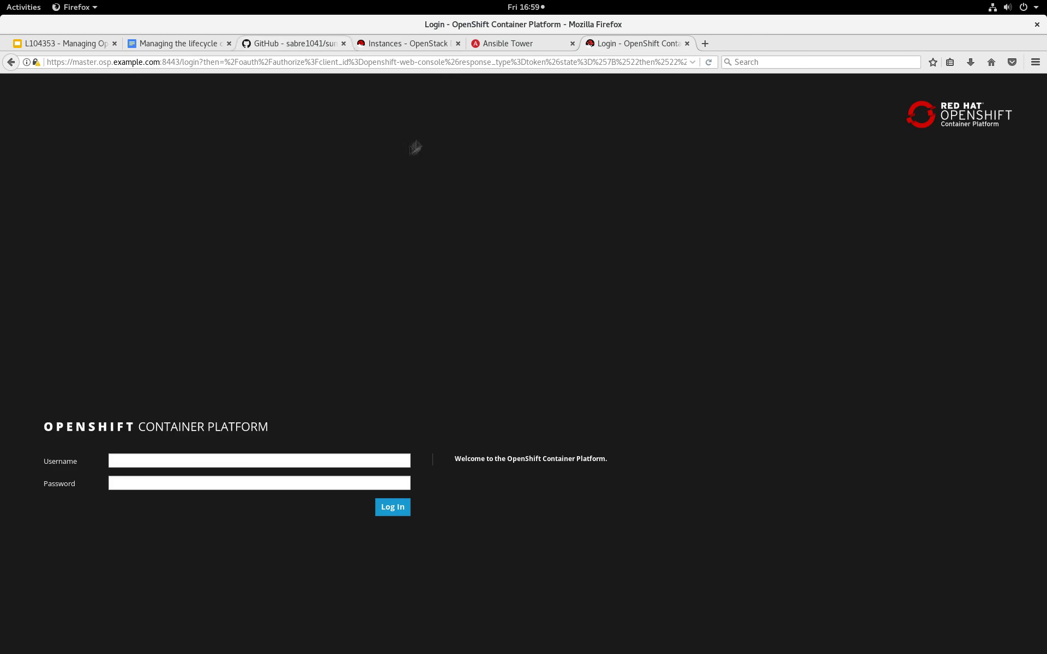
{"action": "left_click", "coordinate": [182, 40]}
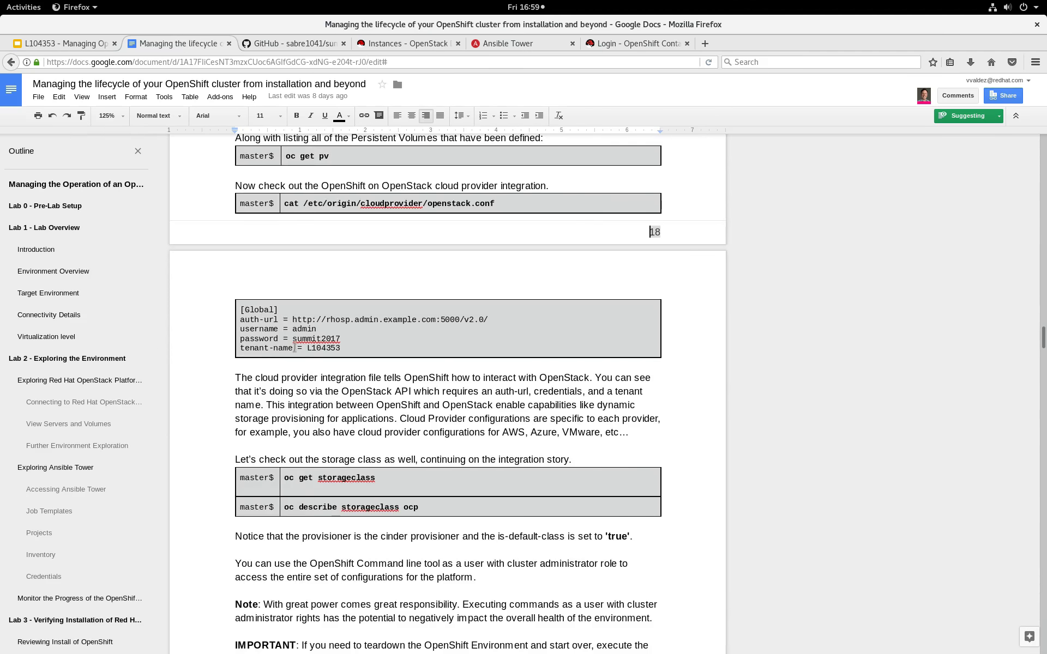
{"action": "scroll", "coordinate": [82, 526], "scroll_direction": "down", "scroll_amount": 5}
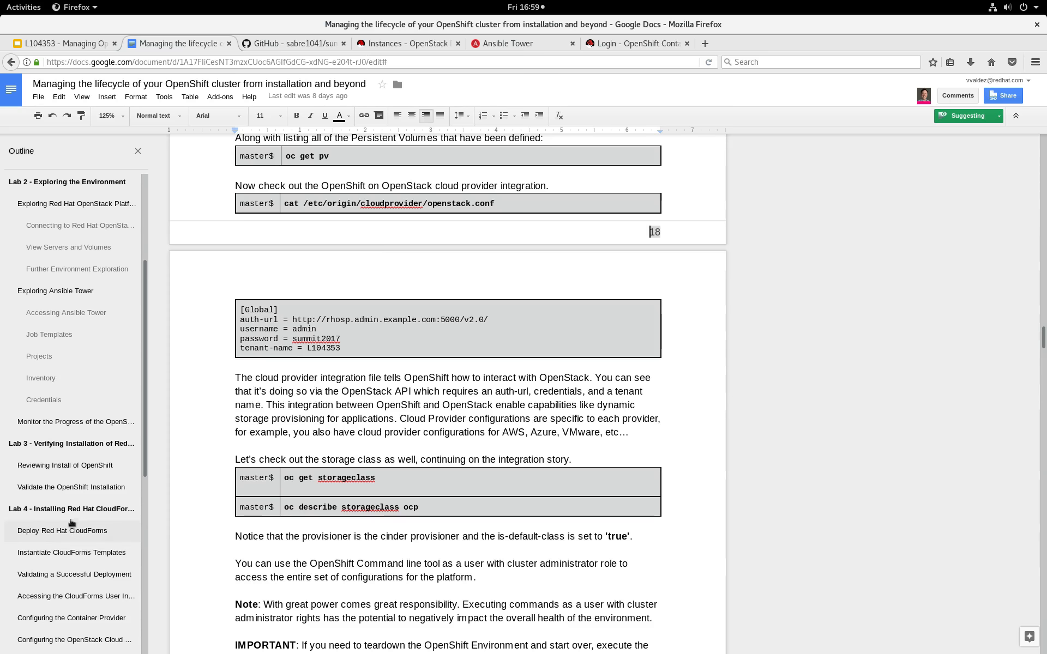
{"action": "left_click", "coordinate": [71, 443]}
{"action": "scroll", "coordinate": [384, 381], "scroll_direction": "down", "scroll_amount": 5}
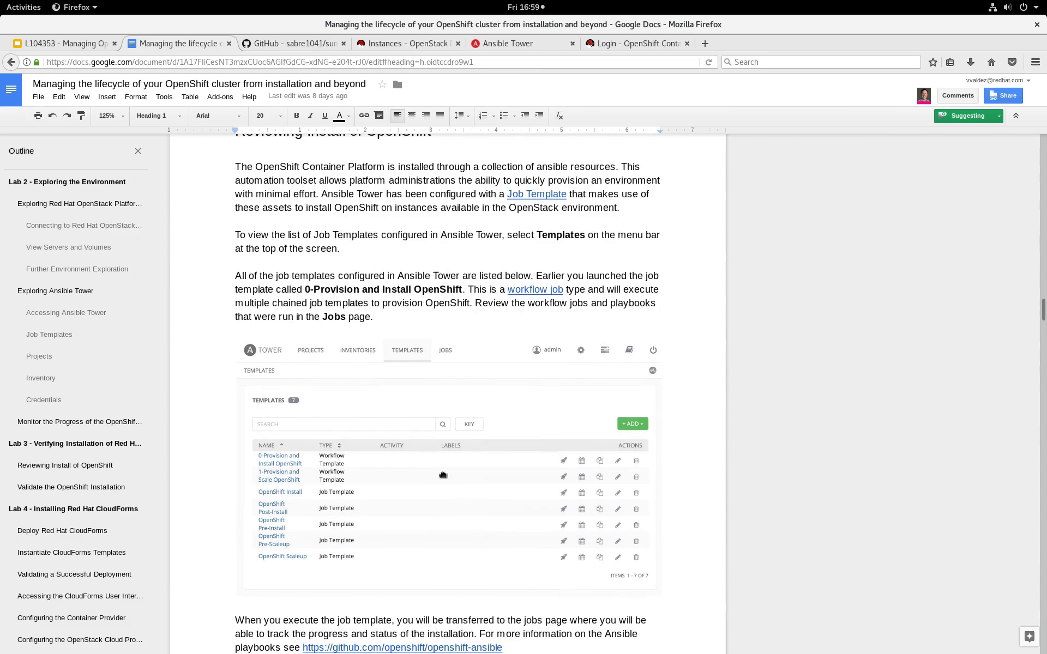
{"action": "scroll", "coordinate": [491, 507], "scroll_direction": "down", "scroll_amount": 8}
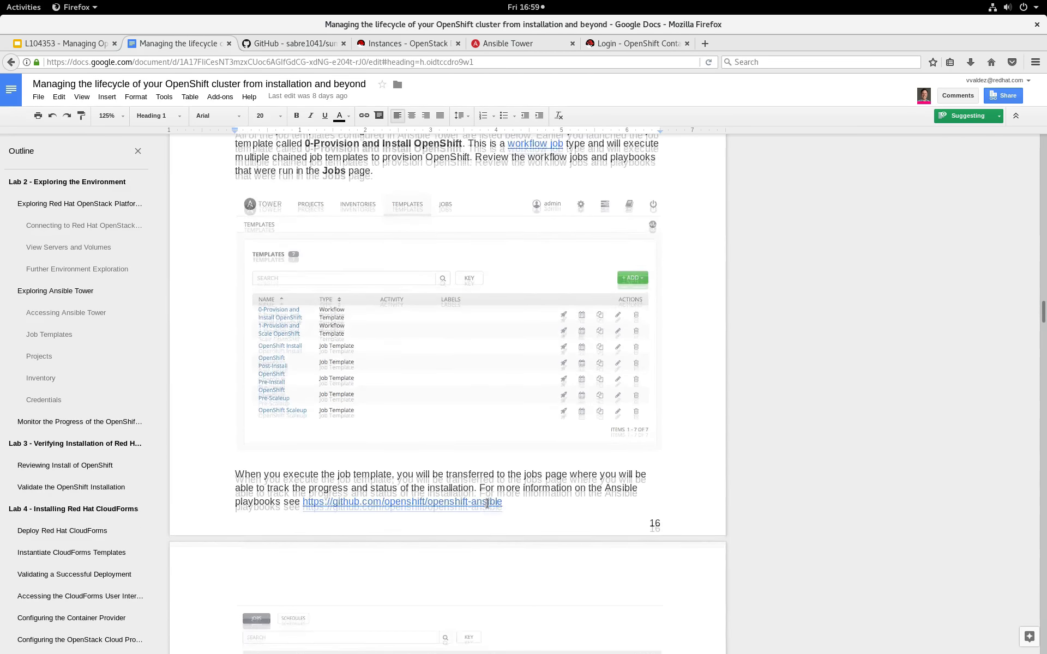
{"action": "scroll", "coordinate": [490, 508], "scroll_direction": "down", "scroll_amount": 12}
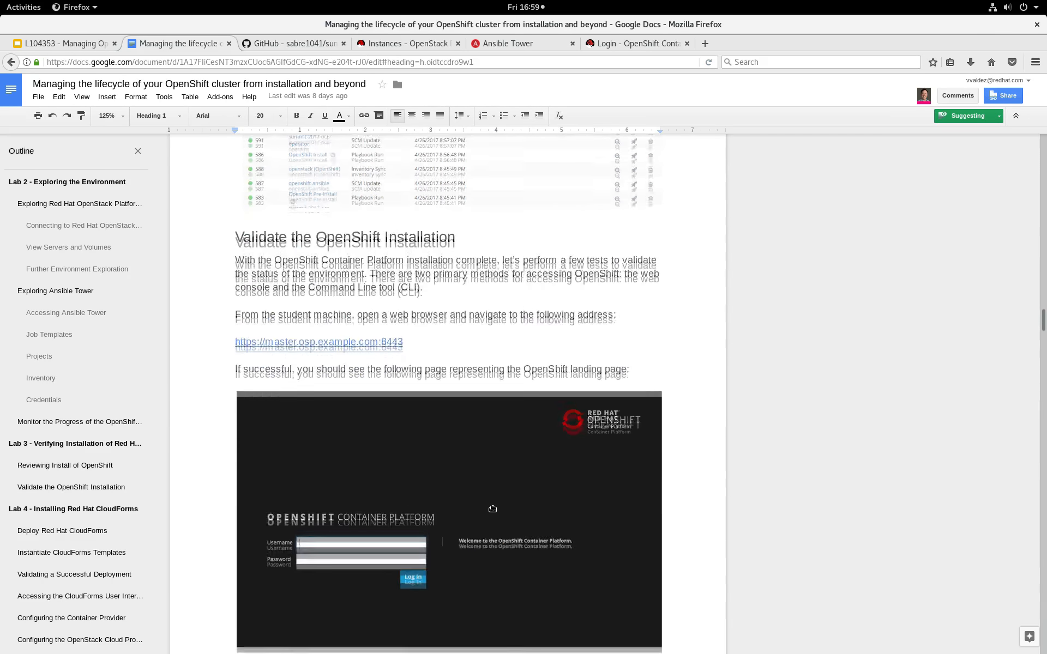
{"action": "scroll", "coordinate": [445, 484], "scroll_direction": "down", "scroll_amount": 8}
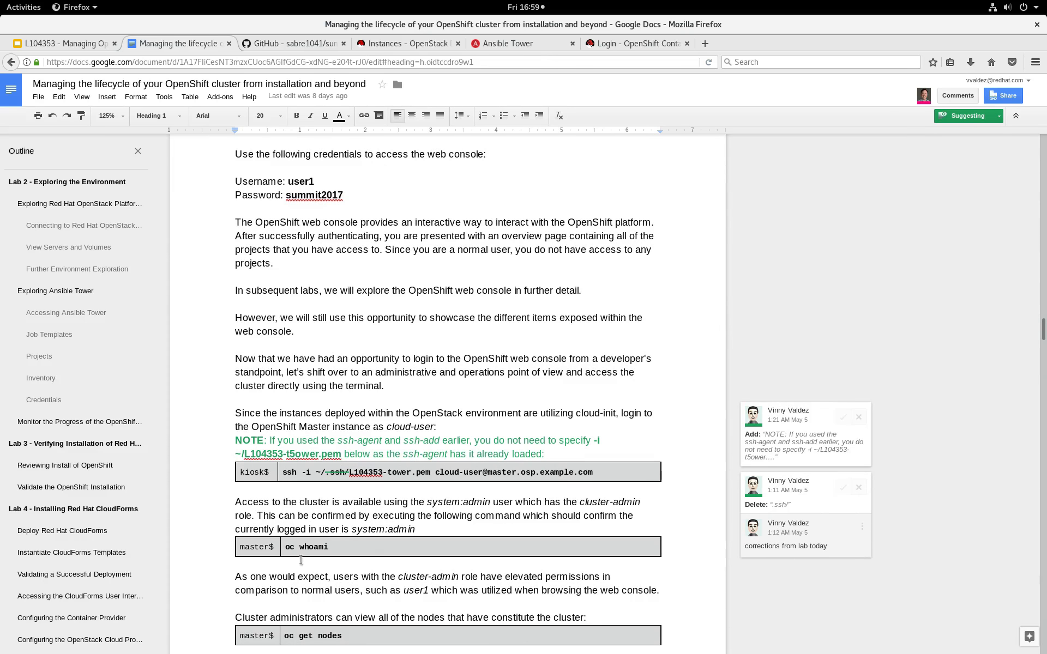
{"action": "scroll", "coordinate": [273, 450], "scroll_direction": "down", "scroll_amount": 3}
{"action": "scroll", "coordinate": [315, 531], "scroll_direction": "down", "scroll_amount": 2}
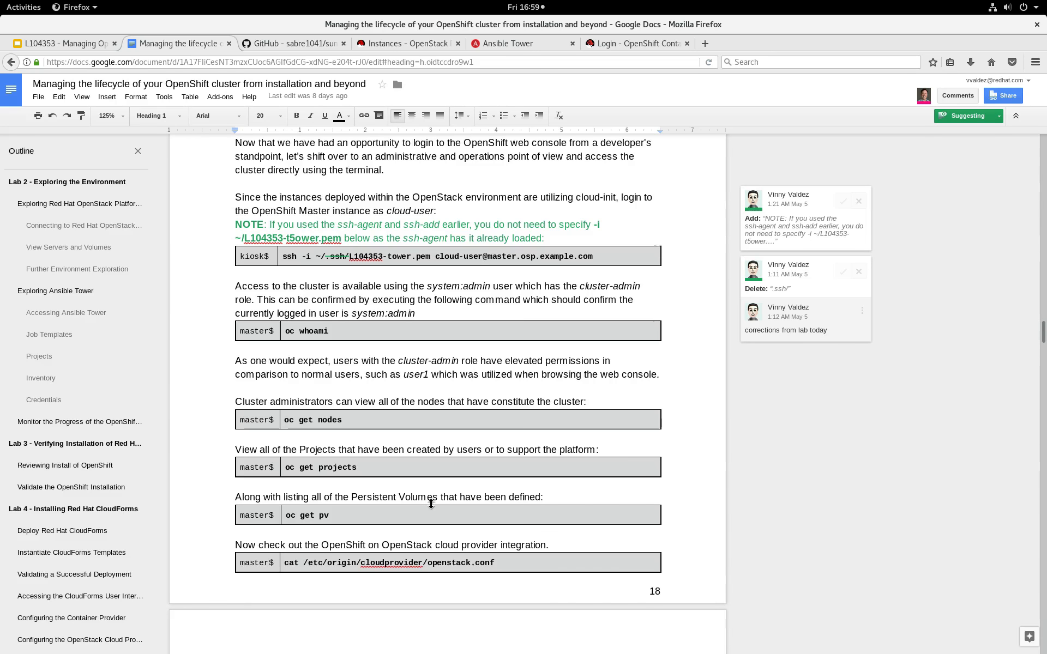
Switch to the terminal and list the OpenShift projects on the master with oc get projects.
{"action": "key", "text": "super"}
{"action": "type", "text": "get projects"}
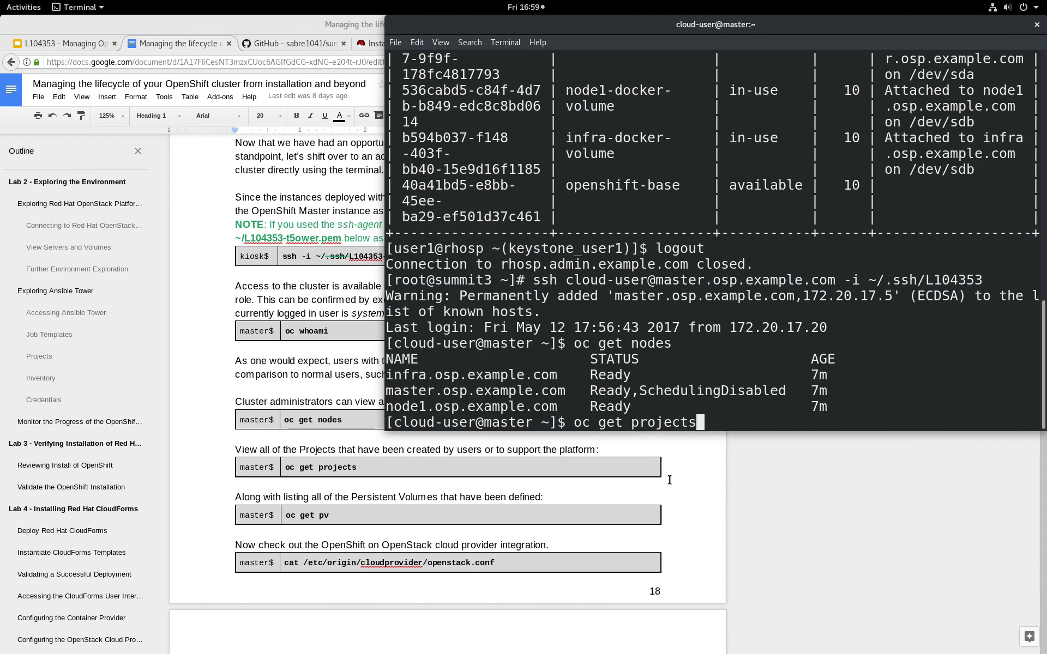
{"action": "key", "text": "Return"}
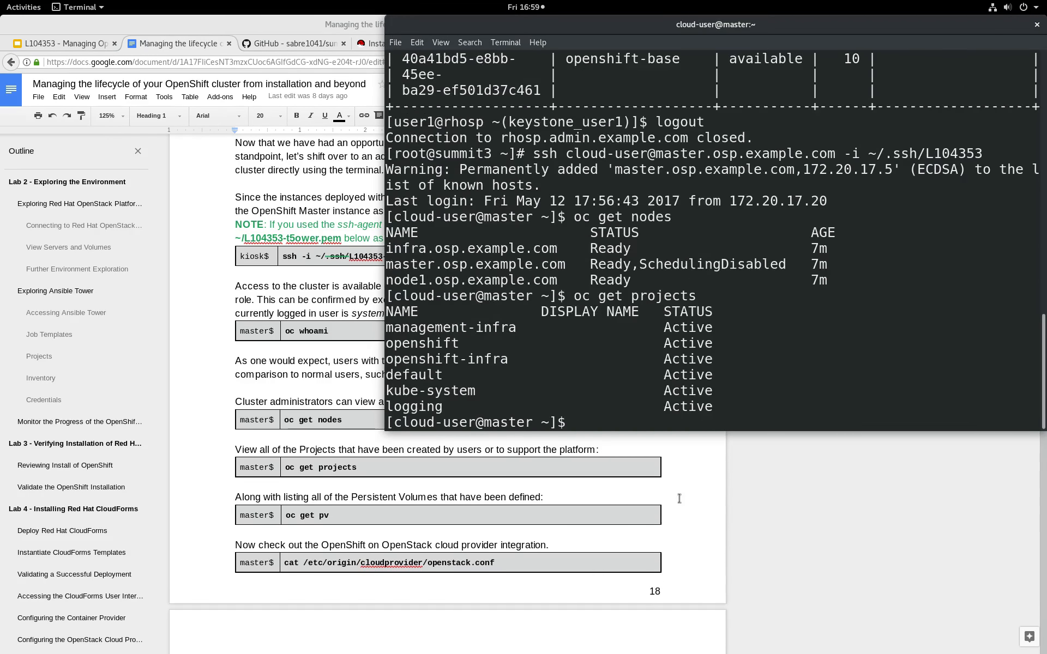
Read Lab 4 - Installing Red Hat CloudForms in the lab guide, from deployment through template instantiation to validating a successful deployment.
{"action": "left_click", "coordinate": [668, 480]}
{"action": "scroll", "coordinate": [365, 507], "scroll_direction": "down", "scroll_amount": 8}
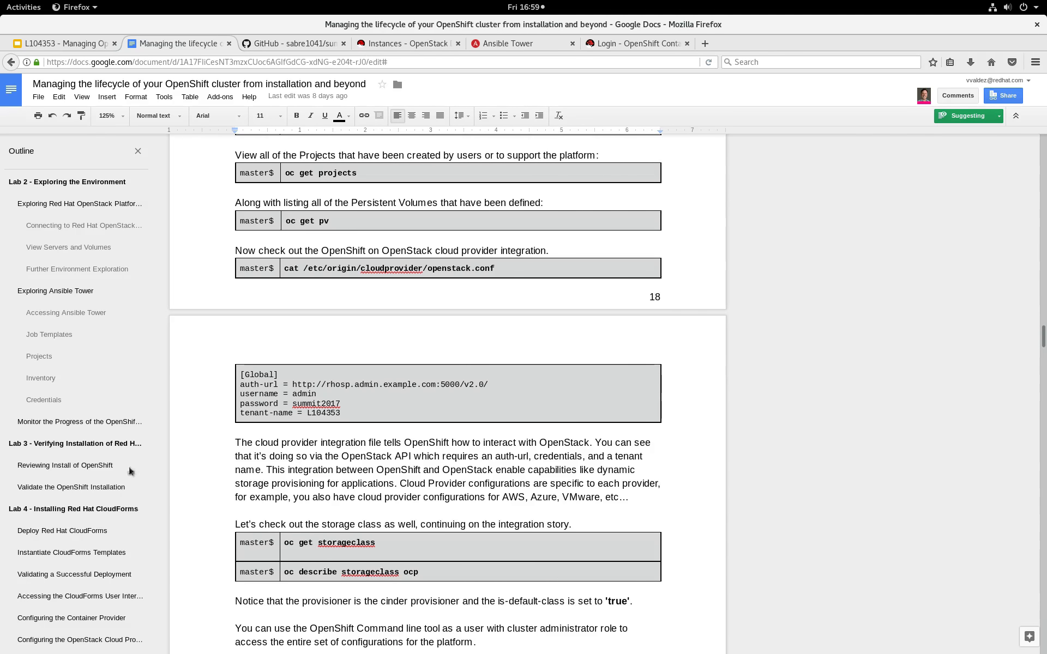
{"action": "left_click", "coordinate": [76, 510]}
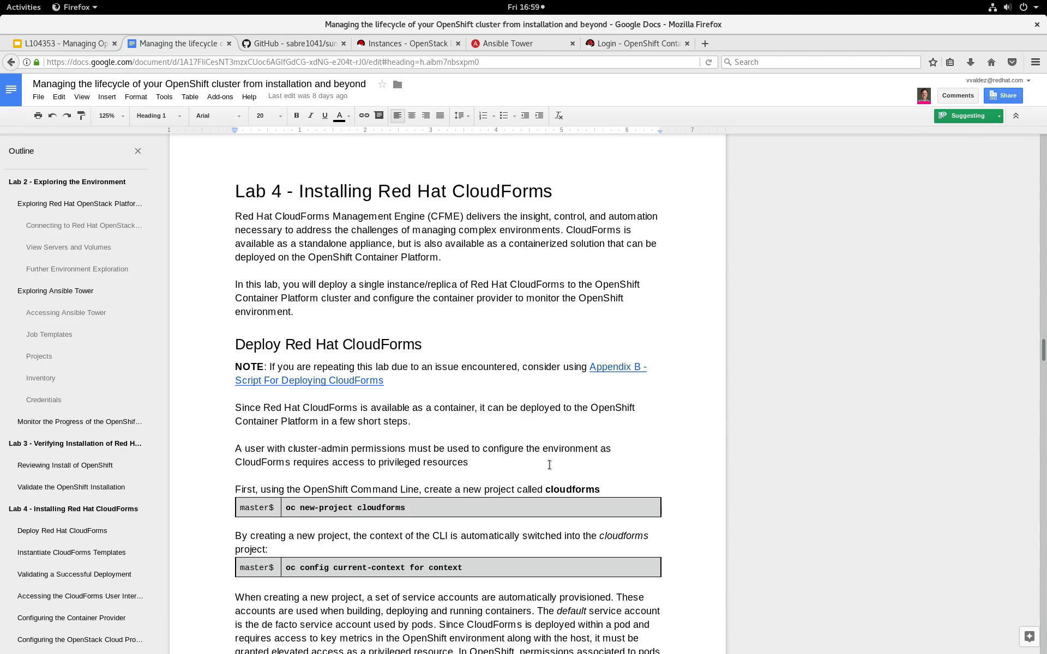
{"action": "scroll", "coordinate": [549, 464], "scroll_direction": "down", "scroll_amount": 5}
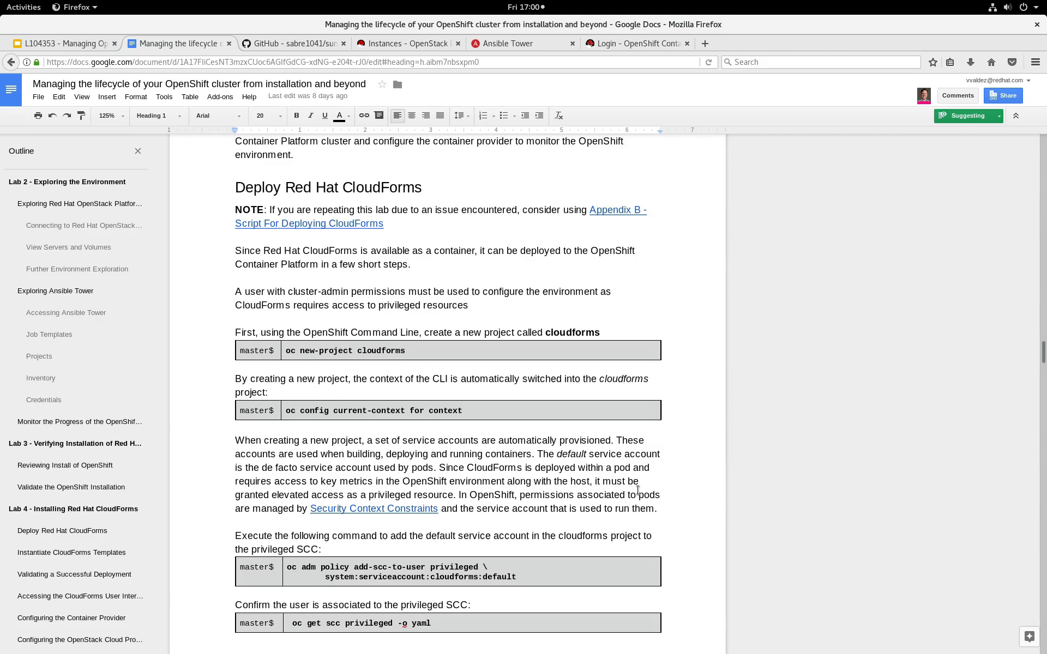
{"action": "scroll", "coordinate": [589, 465], "scroll_direction": "down", "scroll_amount": 10}
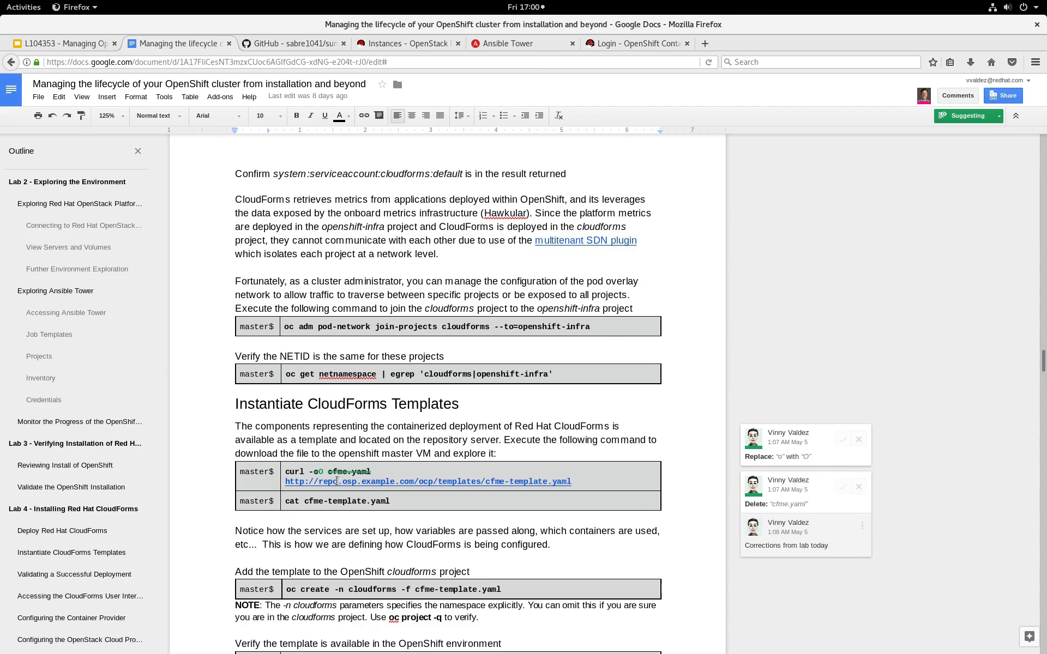
{"action": "scroll", "coordinate": [547, 518], "scroll_direction": "down", "scroll_amount": 9}
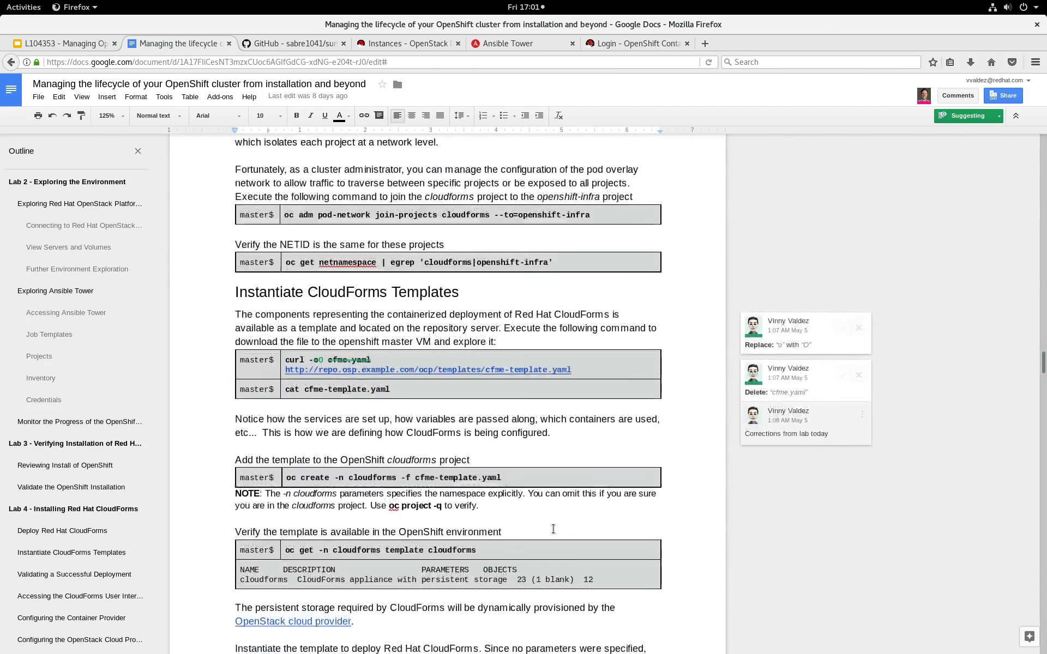
{"action": "scroll", "coordinate": [555, 529], "scroll_direction": "down", "scroll_amount": 1}
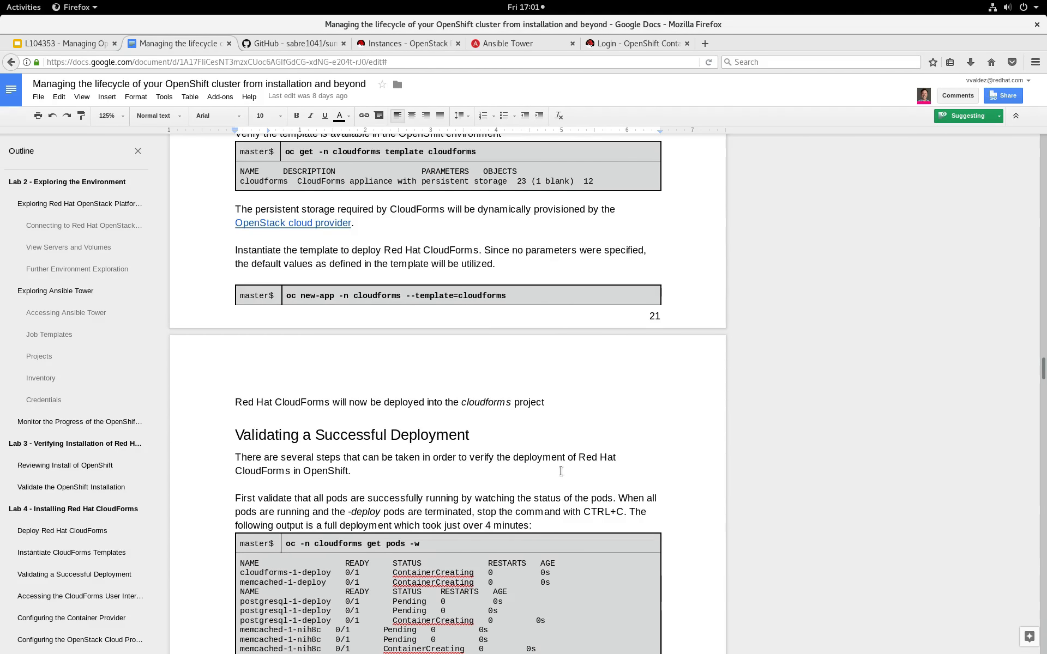
{"action": "left_click", "coordinate": [316, 435]}
{"action": "scroll", "coordinate": [464, 461], "scroll_direction": "down", "scroll_amount": 4}
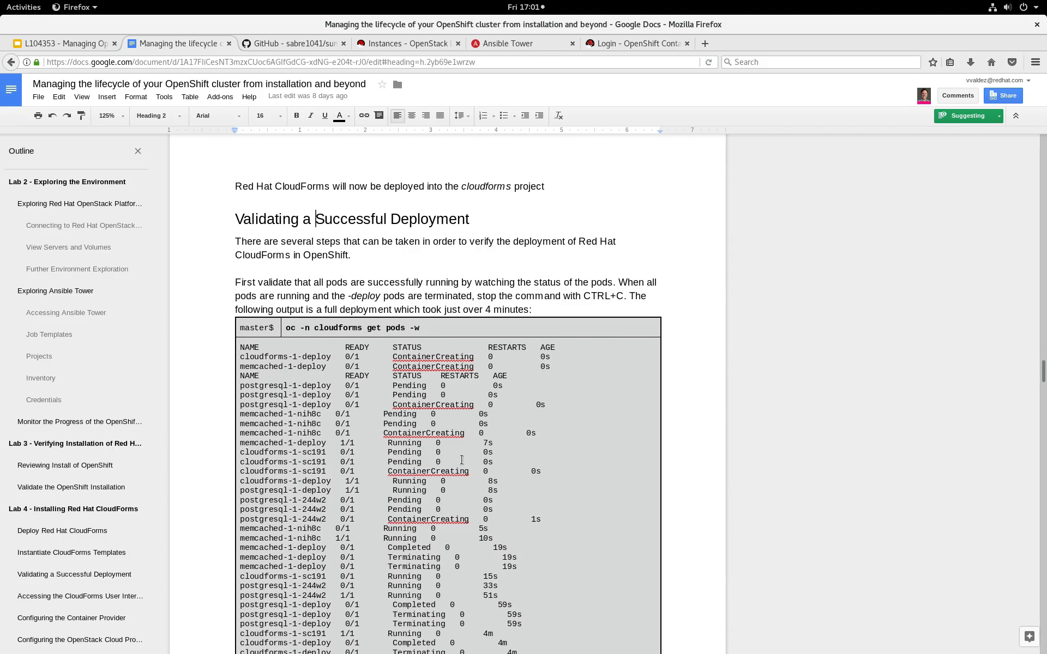
{"action": "scroll", "coordinate": [491, 463], "scroll_direction": "down", "scroll_amount": 2}
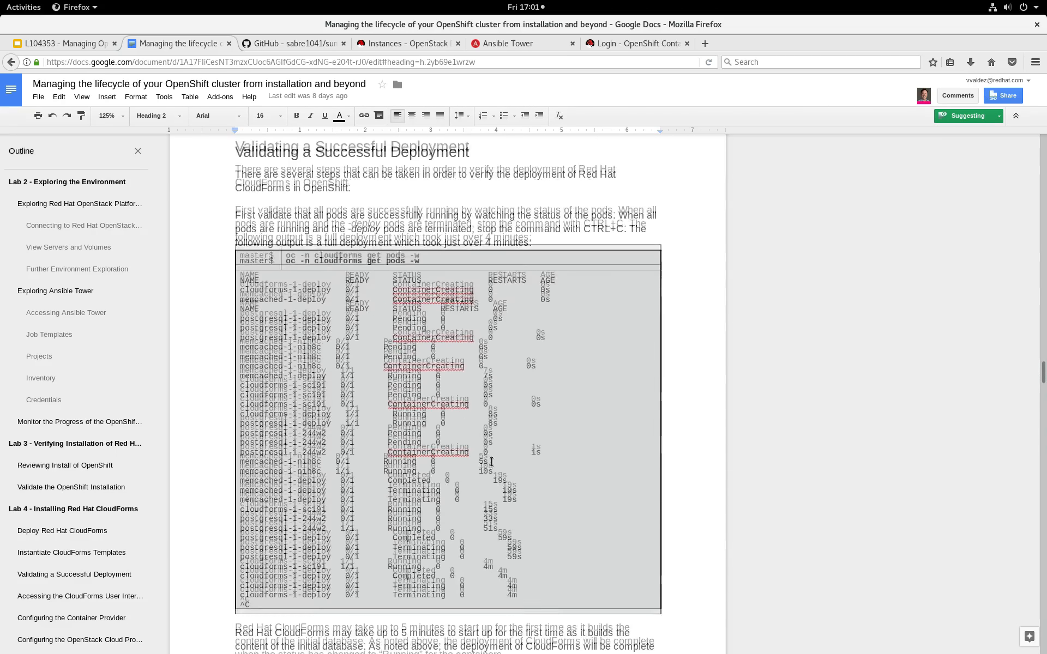
{"action": "scroll", "coordinate": [405, 402], "scroll_direction": "down", "scroll_amount": 2}
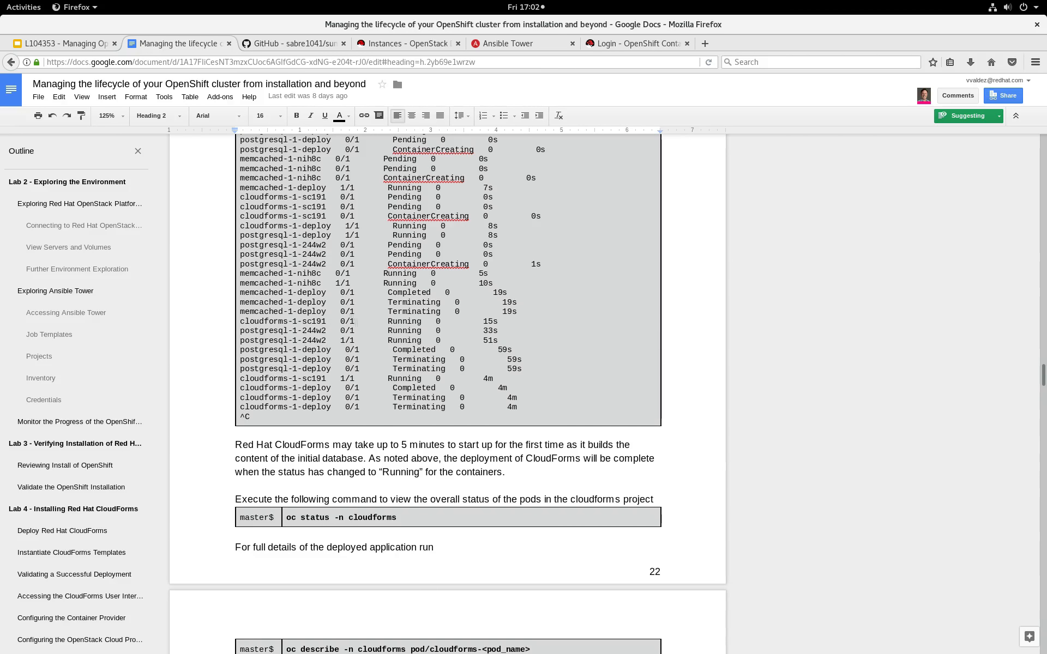
Copy the CloudForms deployment script from Appendix B into a new file cloudforms.sh on the master using vi, and save it.
{"action": "scroll", "coordinate": [472, 556], "scroll_direction": "down", "scroll_amount": 1}
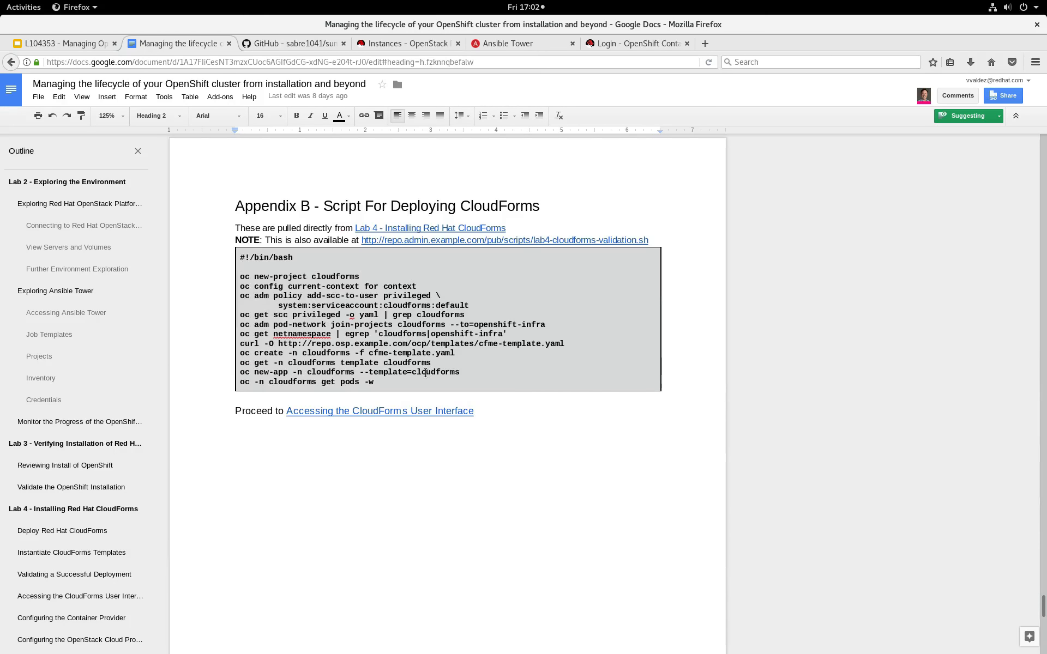
{"action": "triple_click", "coordinate": [300, 291]}
{"action": "key", "text": "ctrl+c"}
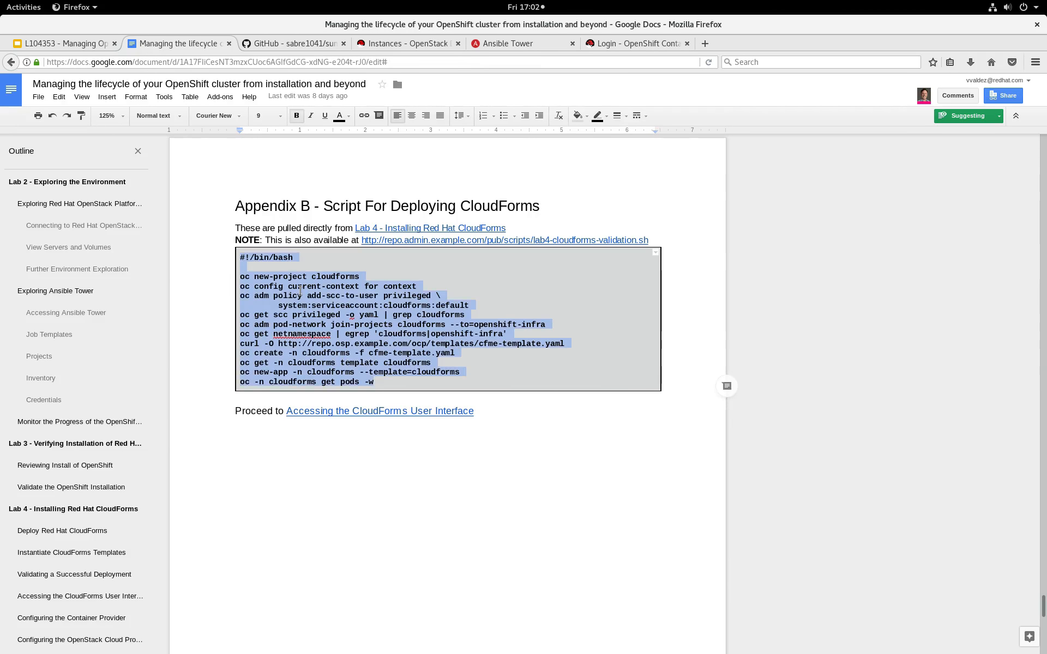
{"action": "key", "text": "alt+Tab"}
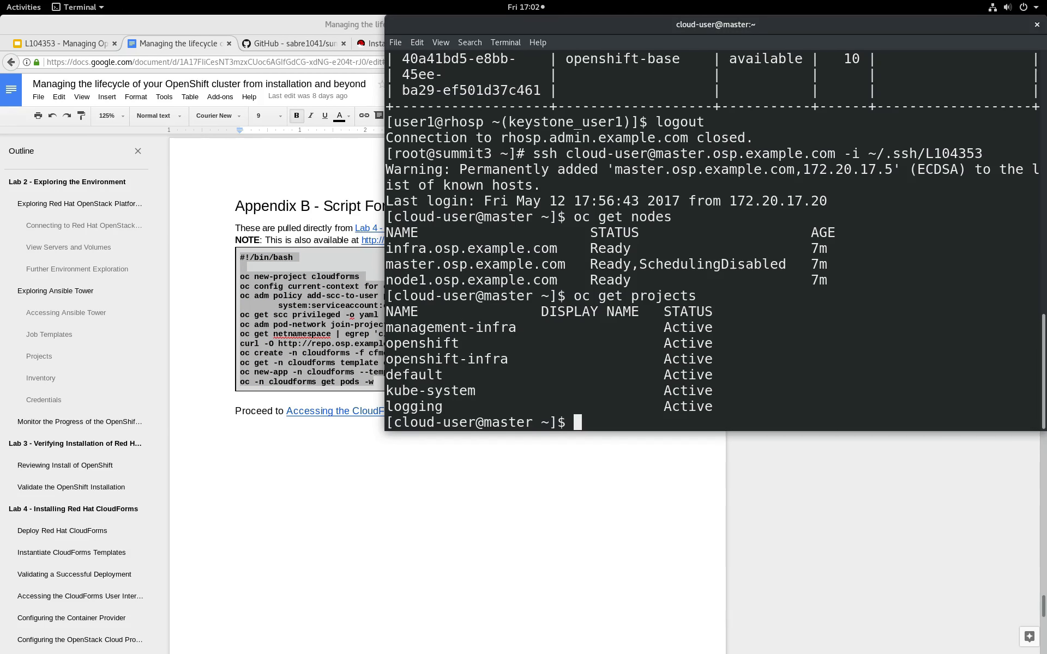
{"action": "type", "text": "vi cloudforms.sh"}
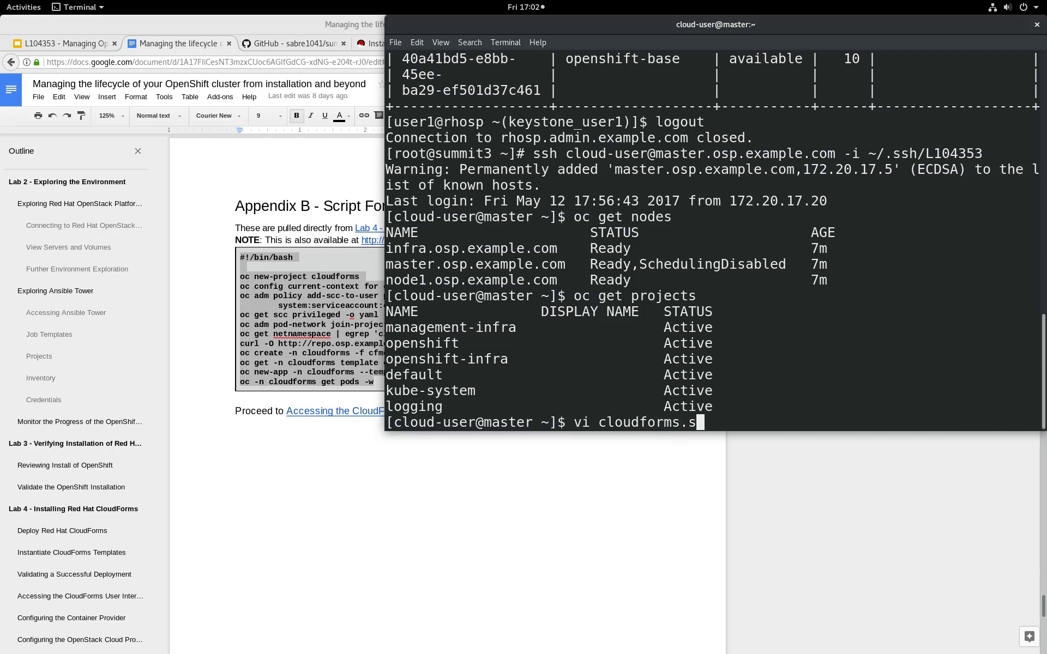
{"action": "key", "text": "Return"}
{"action": "key", "text": "i"}
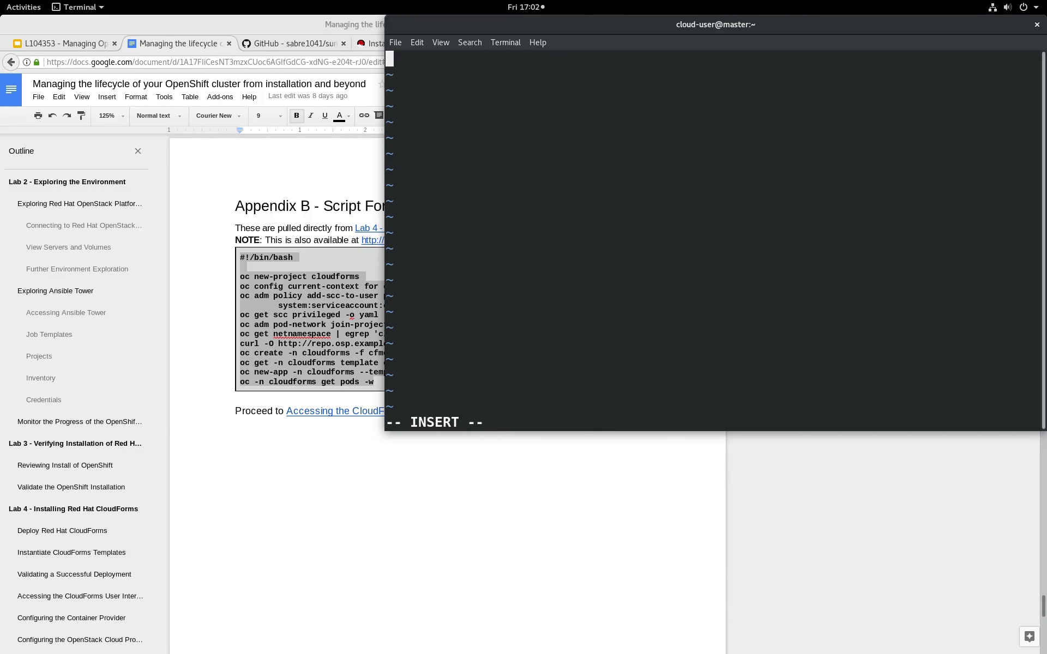
{"action": "key", "text": "ctrl+shift+v"}
{"action": "key", "text": "Escape"}
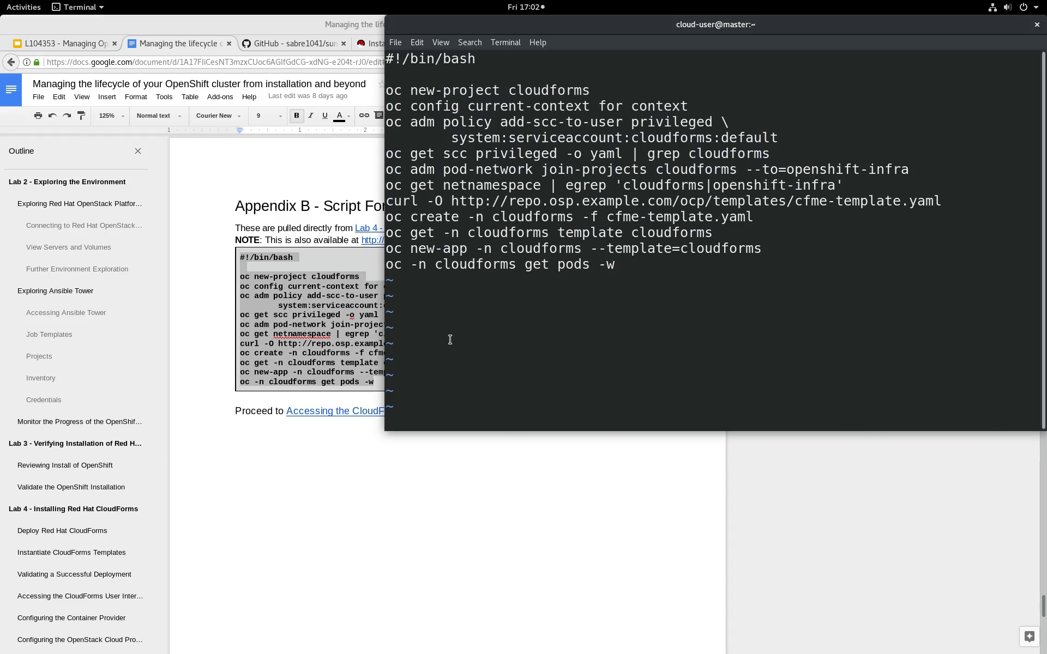
{"action": "type", "text": ":wq"}
{"action": "key", "text": "Return"}
Run cloudforms.sh with bash to deploy CloudForms, and stop the pod watch once the deploy pods have terminated.
{"action": "type", "text": "bash cloudforms.sh"}
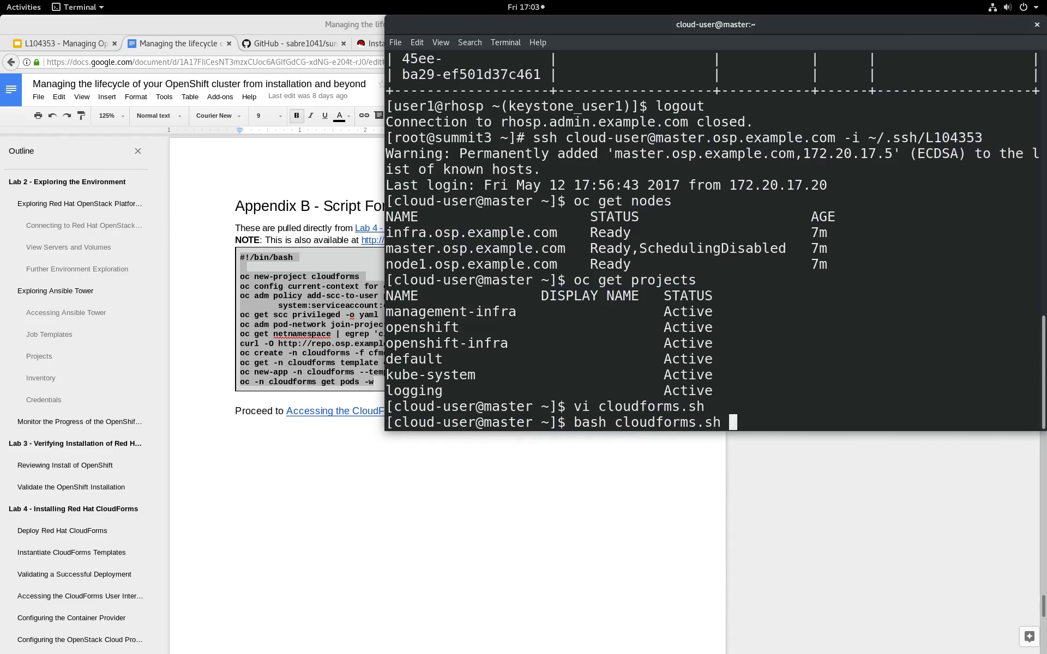
{"action": "key", "text": "Return"}
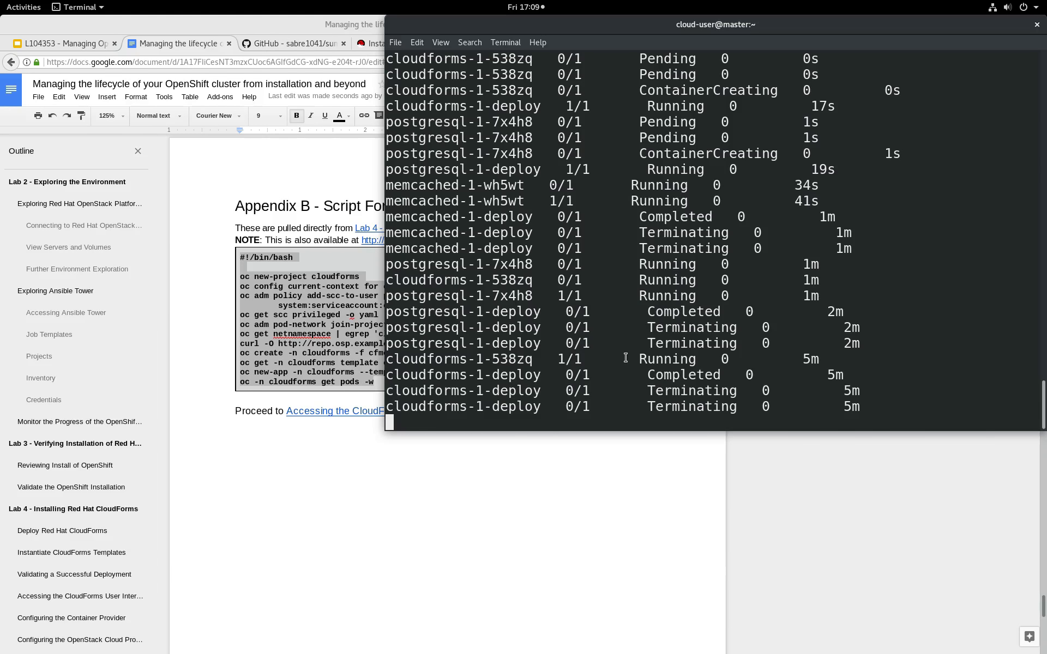
{"action": "key", "text": "ctrl+c"}
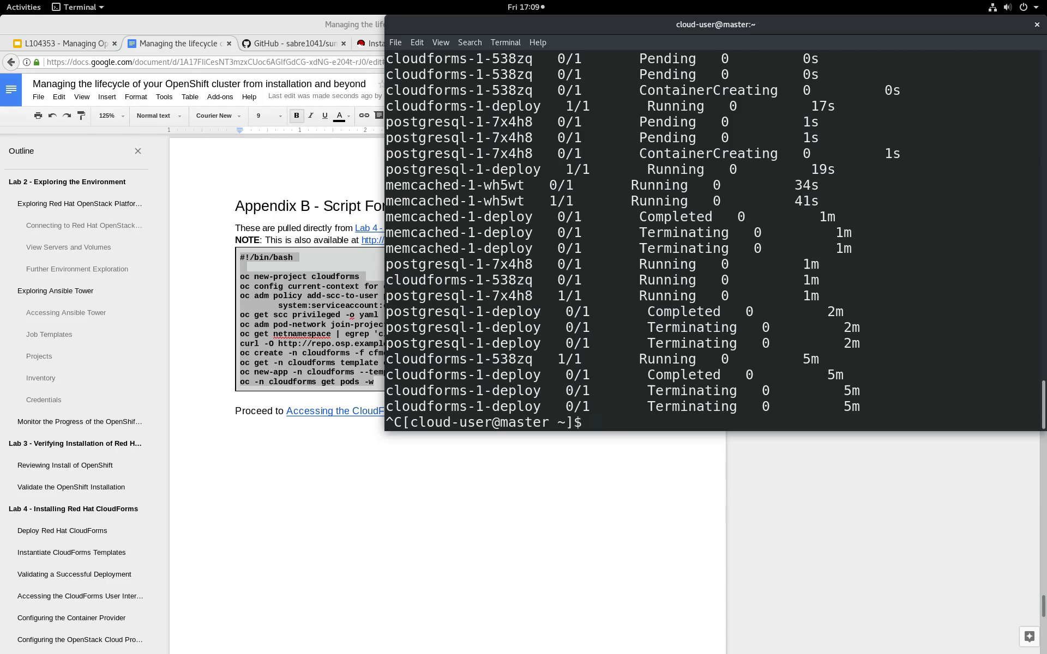
List the OpenShift projects again to check for the new cloudforms project.
{"action": "key", "text": "Up"}
{"action": "key", "text": "Up"}
{"action": "key", "text": "Return"}
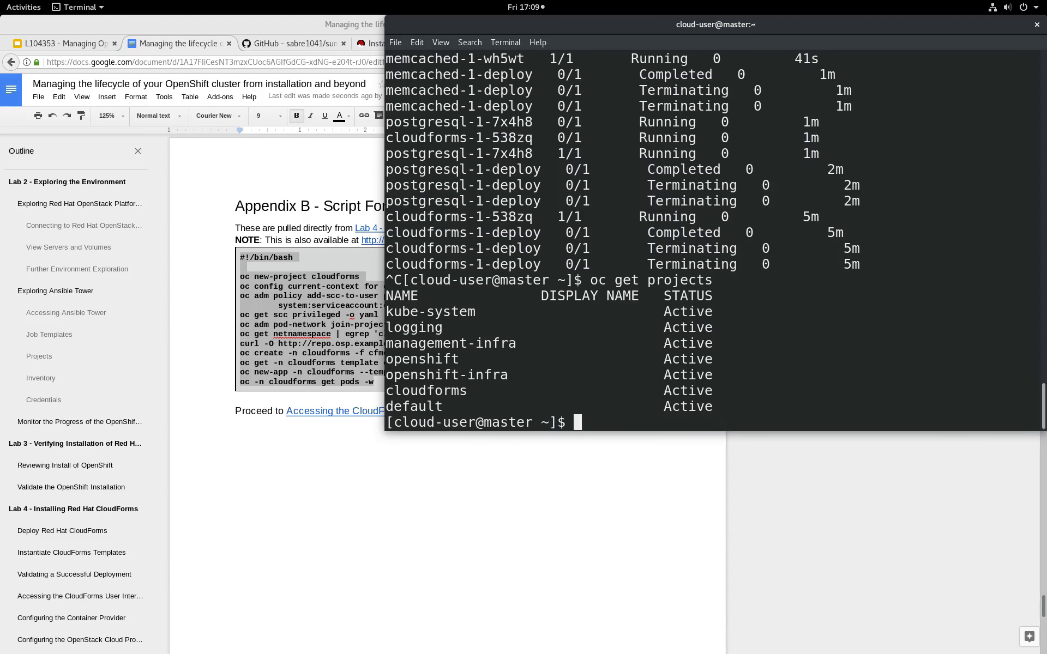
Switch the OpenShift command line to the cloudforms project with oc project cloudforms.
{"action": "double_click", "coordinate": [441, 389]}
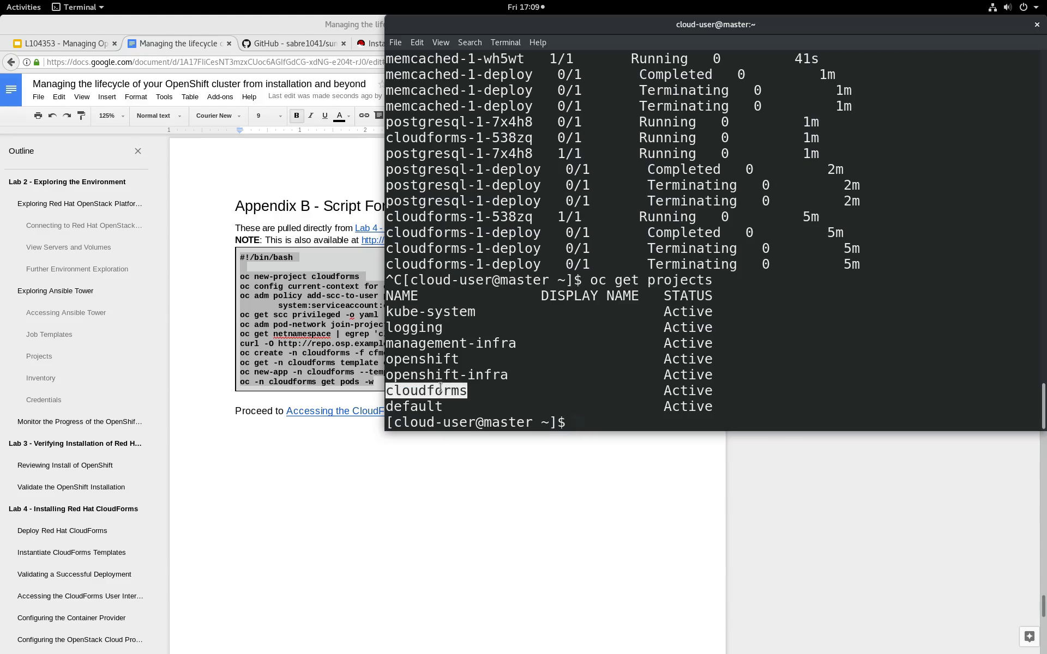
{"action": "type", "text": "oc project"}
{"action": "middle_click", "coordinate": [440, 388]}
{"action": "key", "text": "Return"}
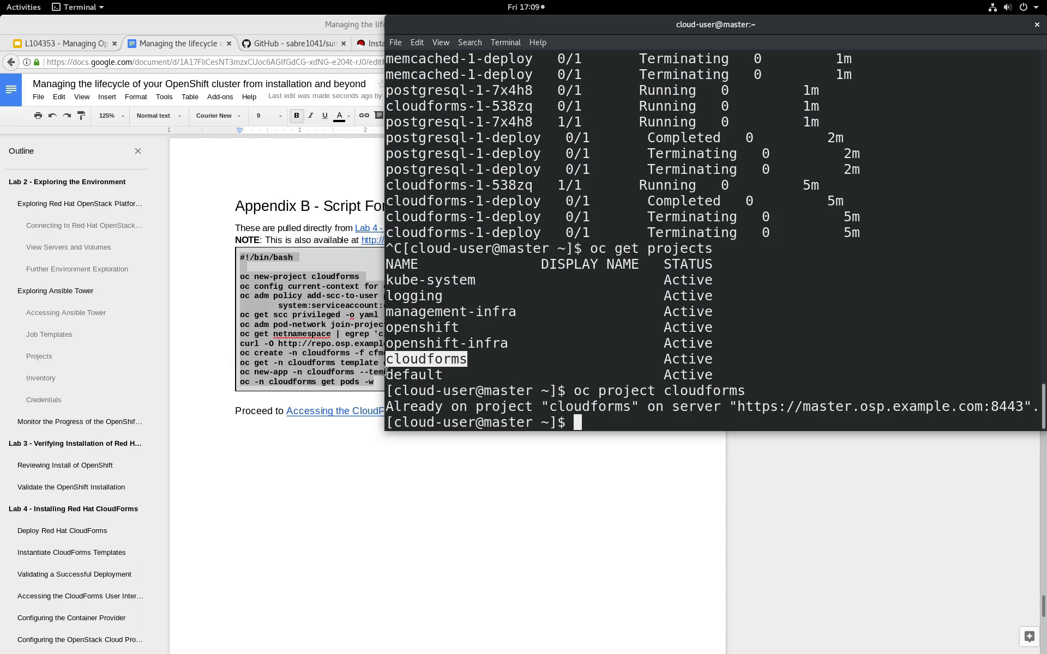
{"action": "left_click", "coordinate": [666, 286]}
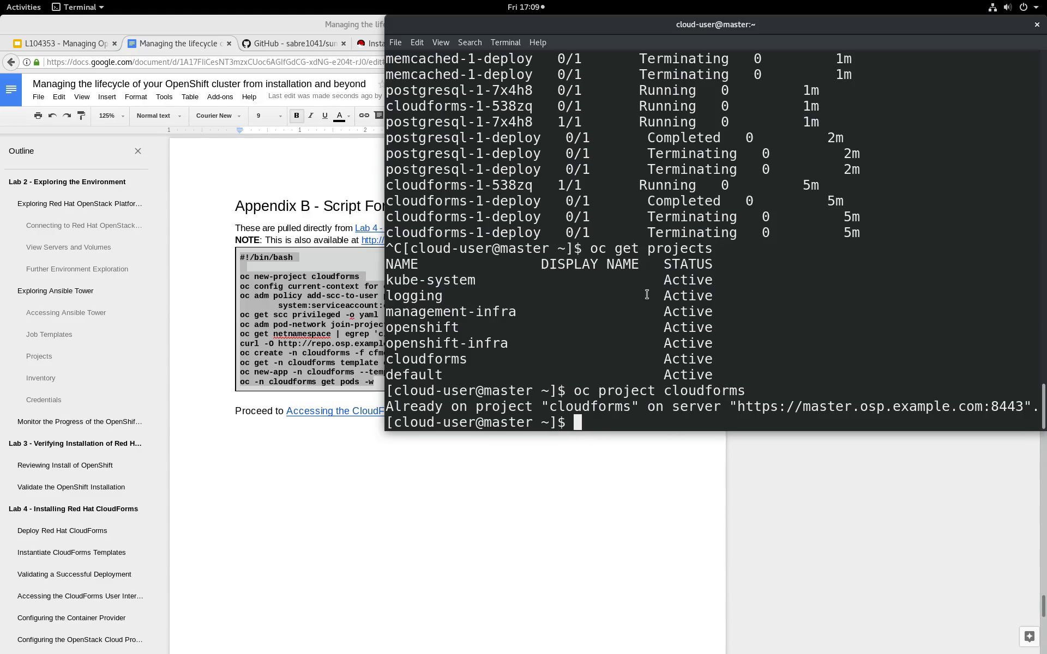
List the persistent volumes with oc get pv and show the cloudforms project's status with oc status.
{"action": "type", "text": "oc get pv"}
{"action": "key", "text": "Return"}
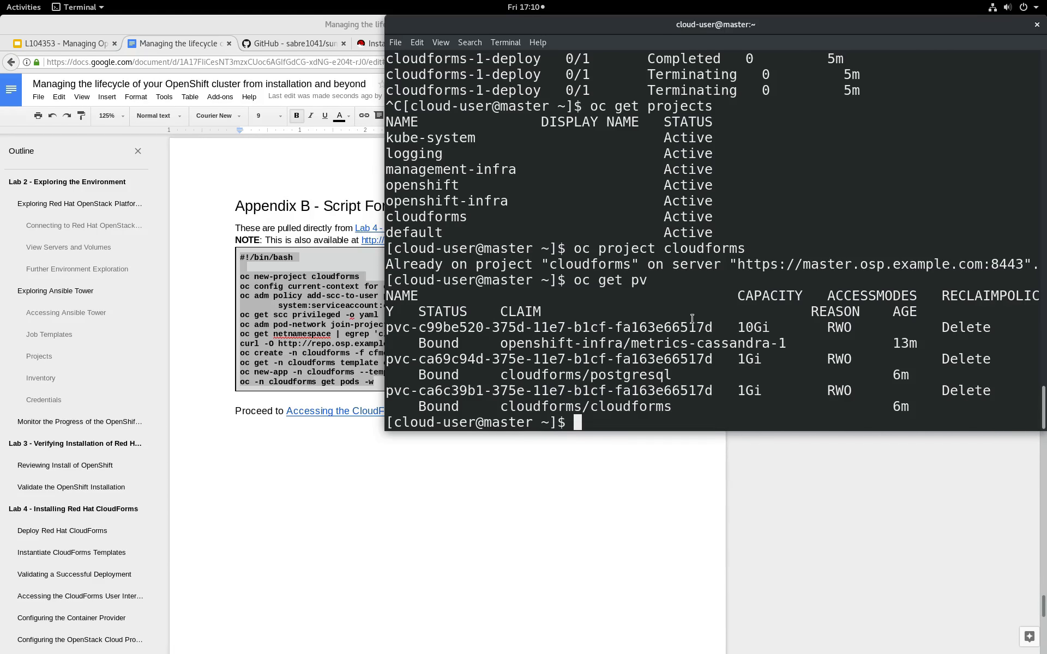
{"action": "type", "text": "oc status"}
{"action": "key", "text": "Return"}
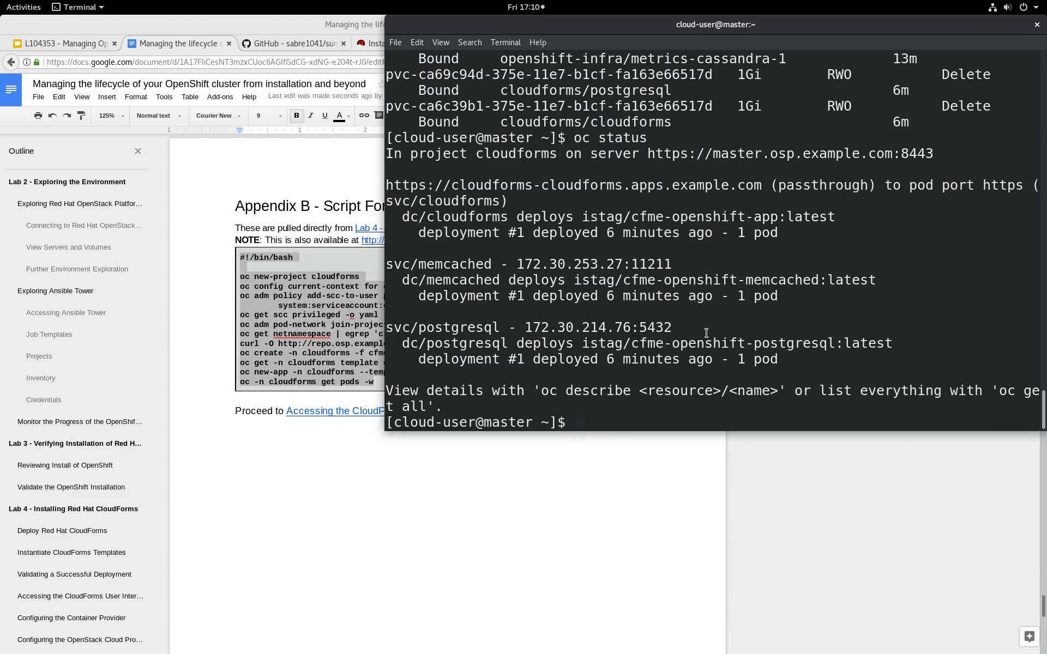
List the project's routes with oc get routes and select the hostname cloudforms-cloudforms.apps.example.com.
{"action": "type", "text": "oc get routes"}
{"action": "key", "text": "Return"}
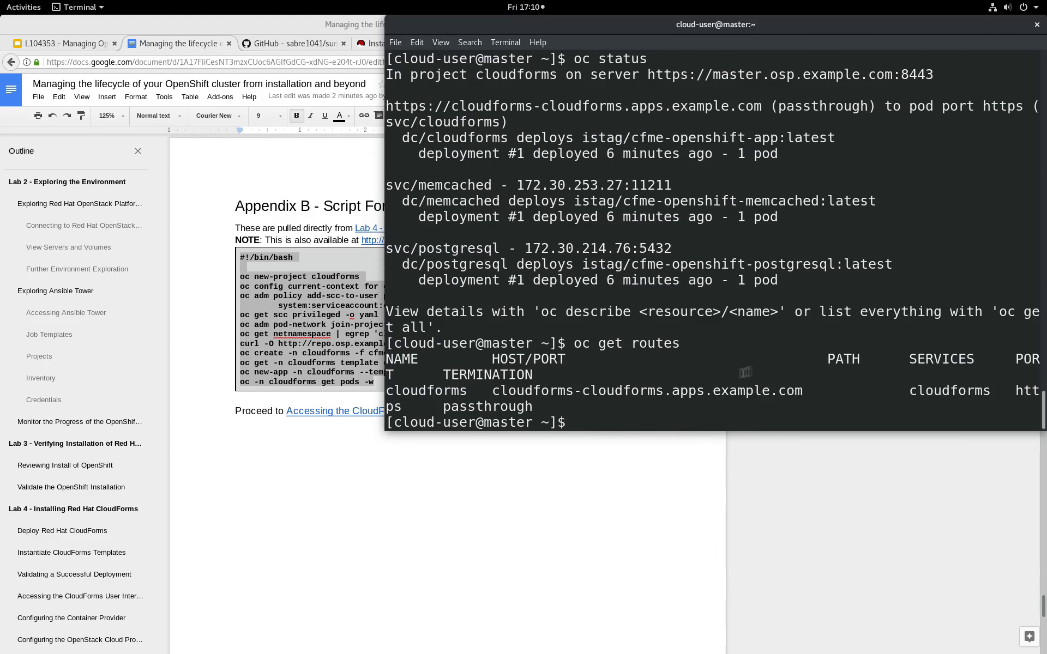
{"action": "double_click", "coordinate": [604, 388]}
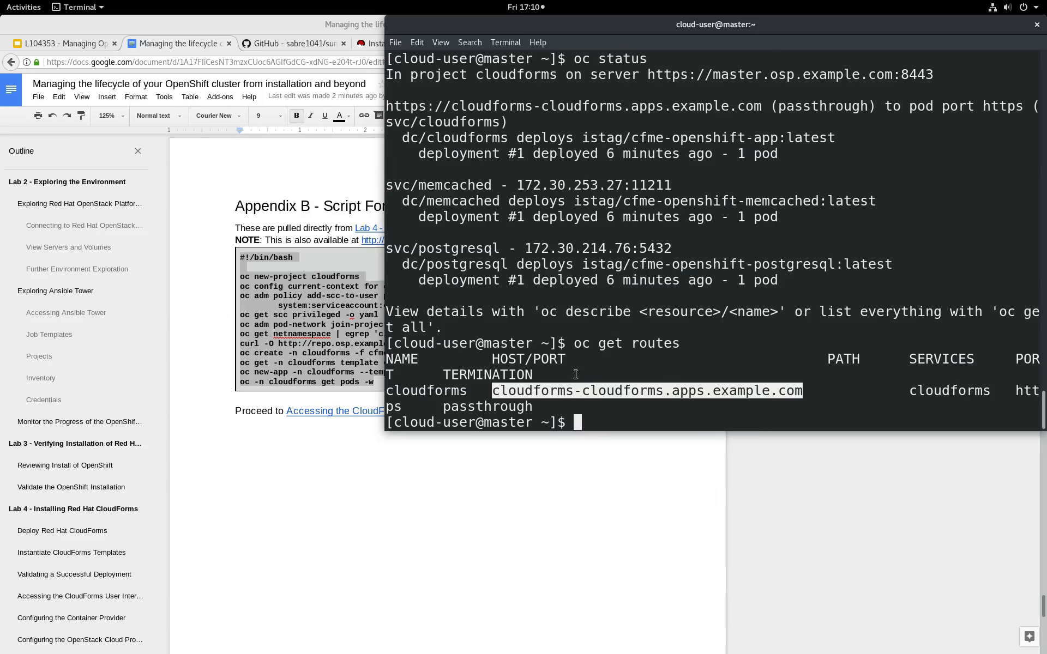
{"action": "left_click", "coordinate": [539, 532]}
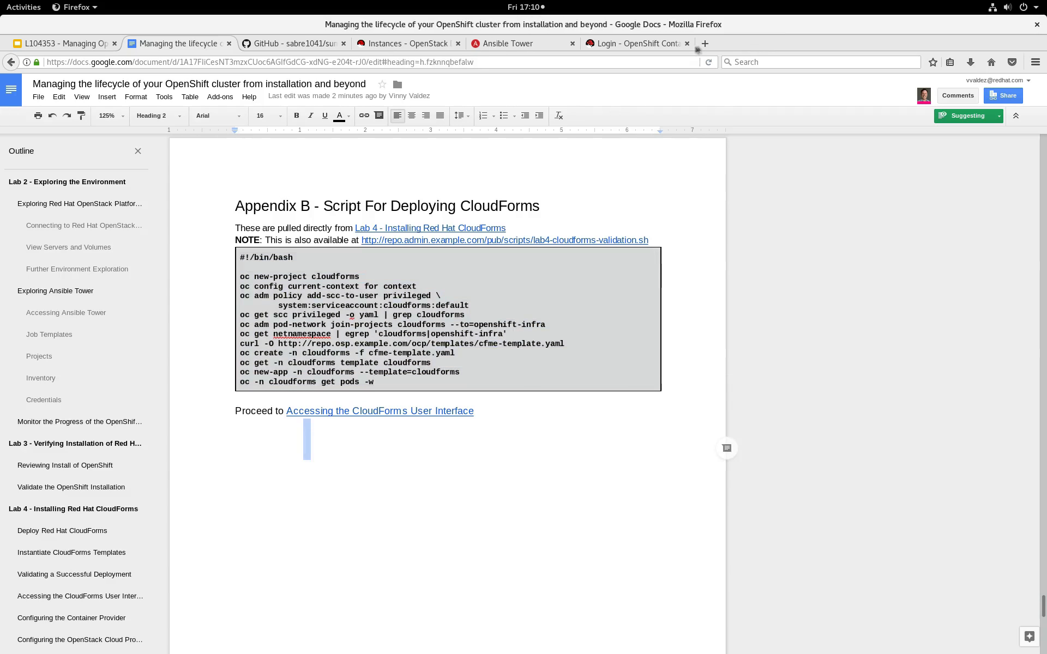
{"action": "left_click", "coordinate": [705, 46]}
{"action": "type", "text": "https://"}
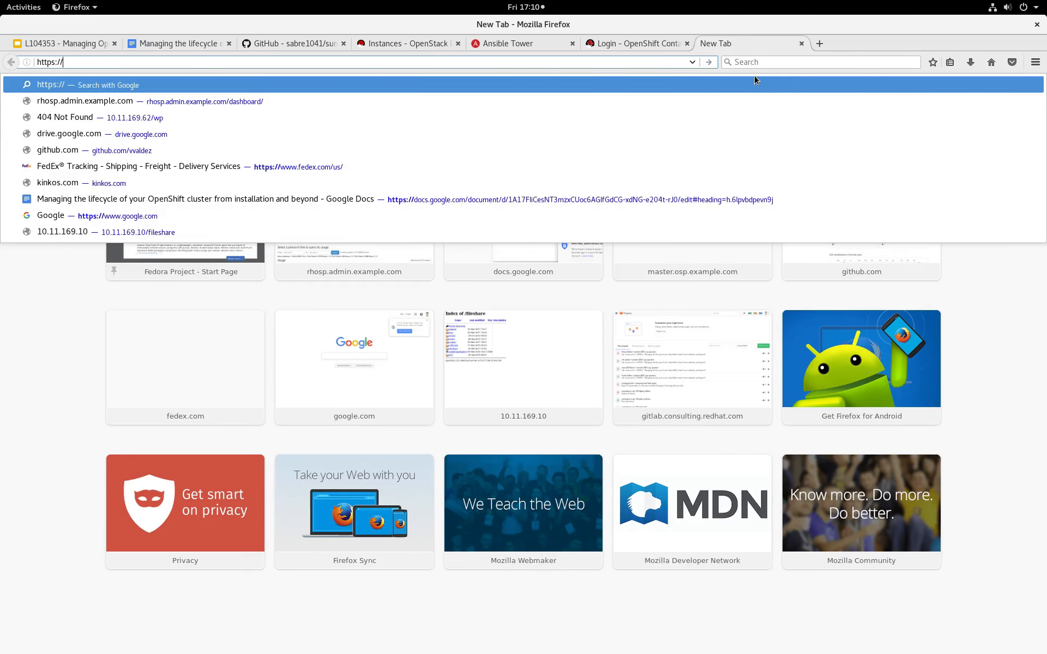
{"action": "key", "text": "ctrl+v"}
{"action": "key", "text": "Return"}
{"action": "left_click", "coordinate": [693, 395]}
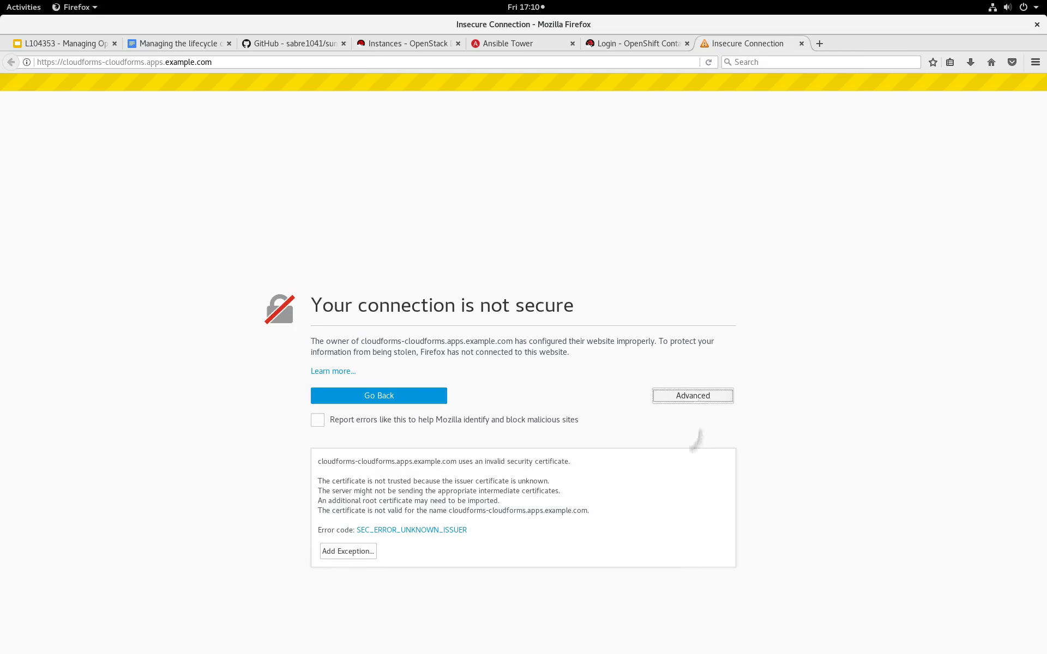
{"action": "left_click", "coordinate": [348, 551]}
{"action": "left_click", "coordinate": [421, 482]}
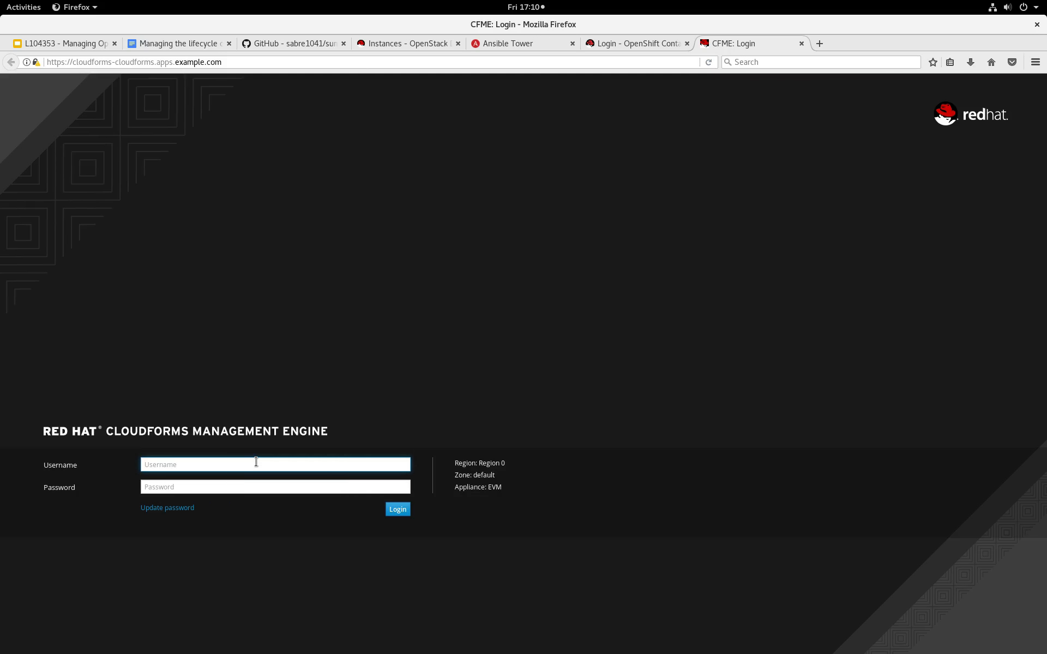
Log in to the CloudForms Management Engine as admin with the account password.
{"action": "type", "text": "admin"}
{"action": "key", "text": "Tab"}
{"action": "type", "text": "smartvm"}
{"action": "key", "text": "Return"}
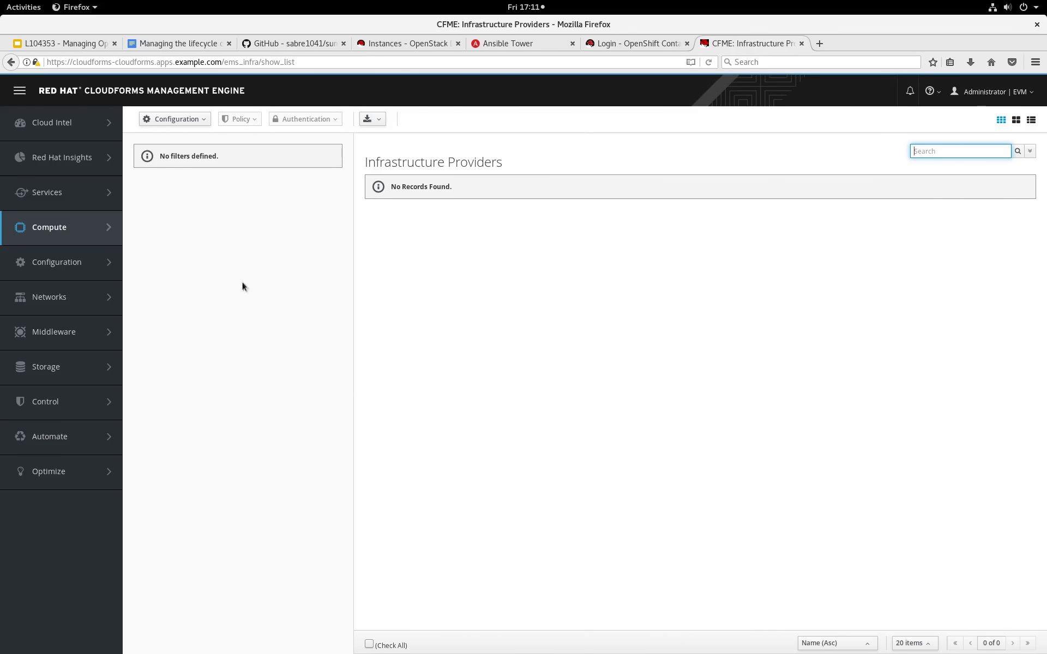
Go to the container providers under Compute and start adding an existing containers provider.
{"action": "mouse_move", "coordinate": [74, 231]}
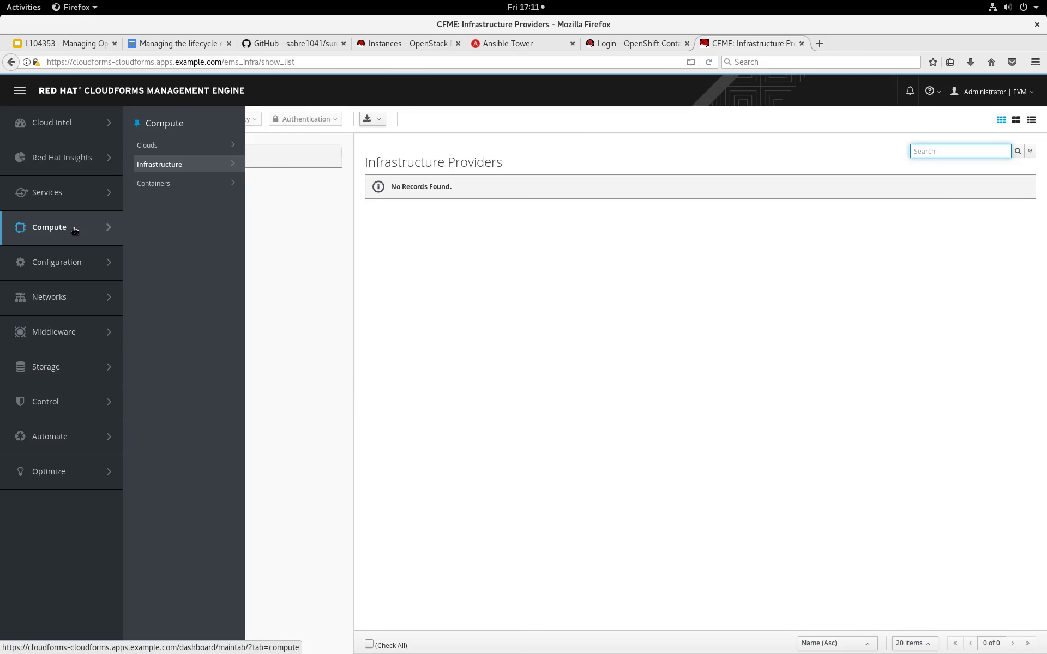
{"action": "mouse_move", "coordinate": [175, 186]}
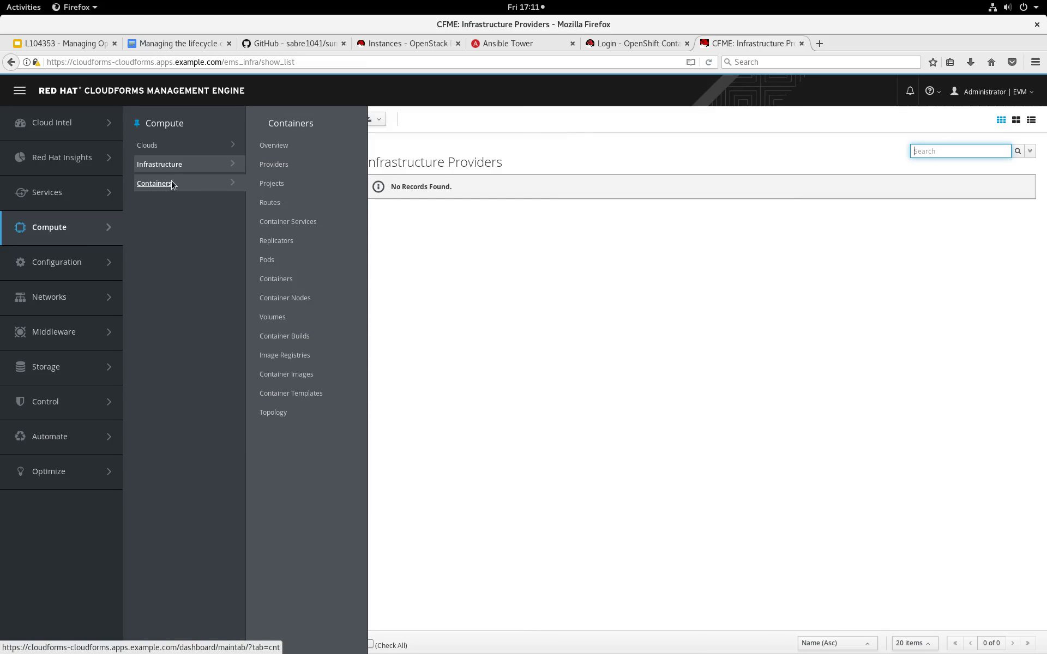
{"action": "left_click", "coordinate": [274, 164]}
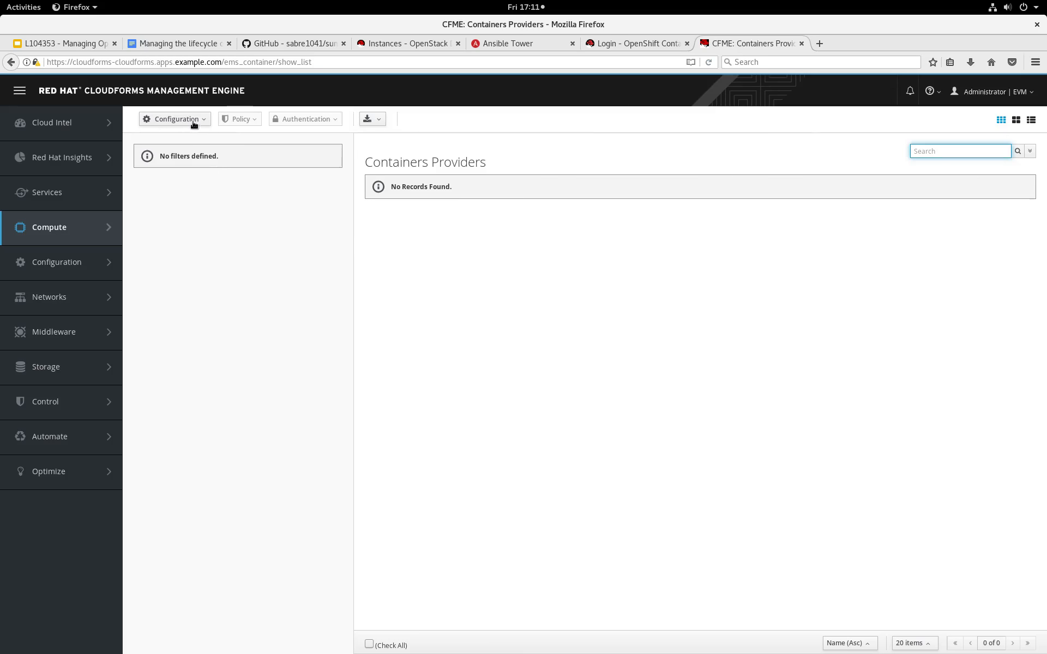
{"action": "left_click", "coordinate": [193, 120]}
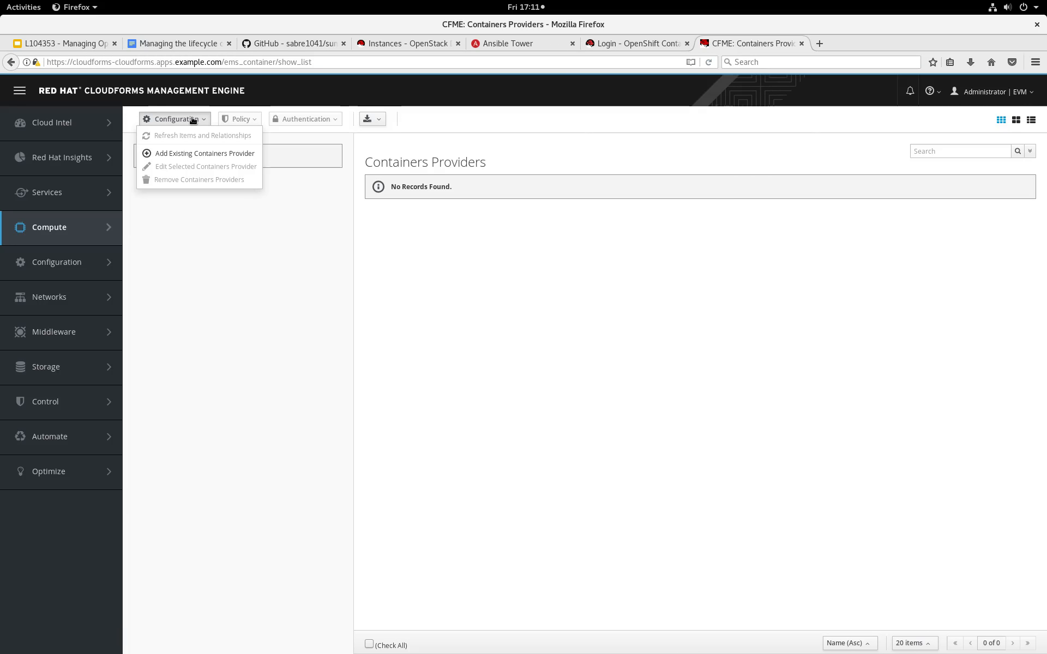
{"action": "left_click", "coordinate": [206, 154]}
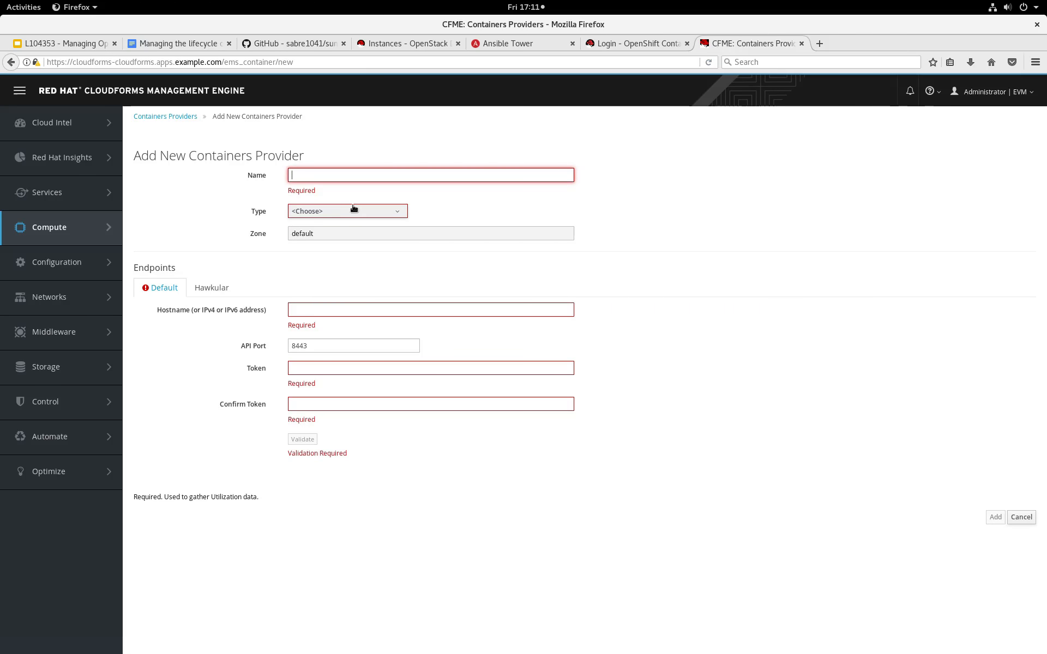
Name the new containers provider OCP and set its type to OpenShift Container Platform.
{"action": "type", "text": "OCP"}
{"action": "left_click", "coordinate": [353, 202]}
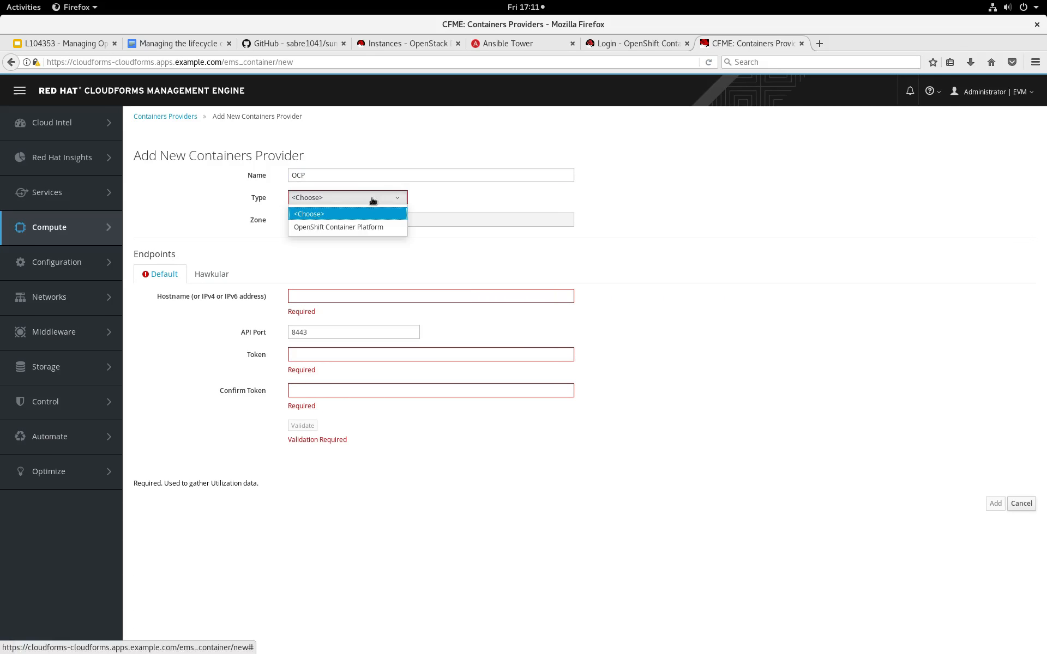
{"action": "left_click", "coordinate": [363, 227]}
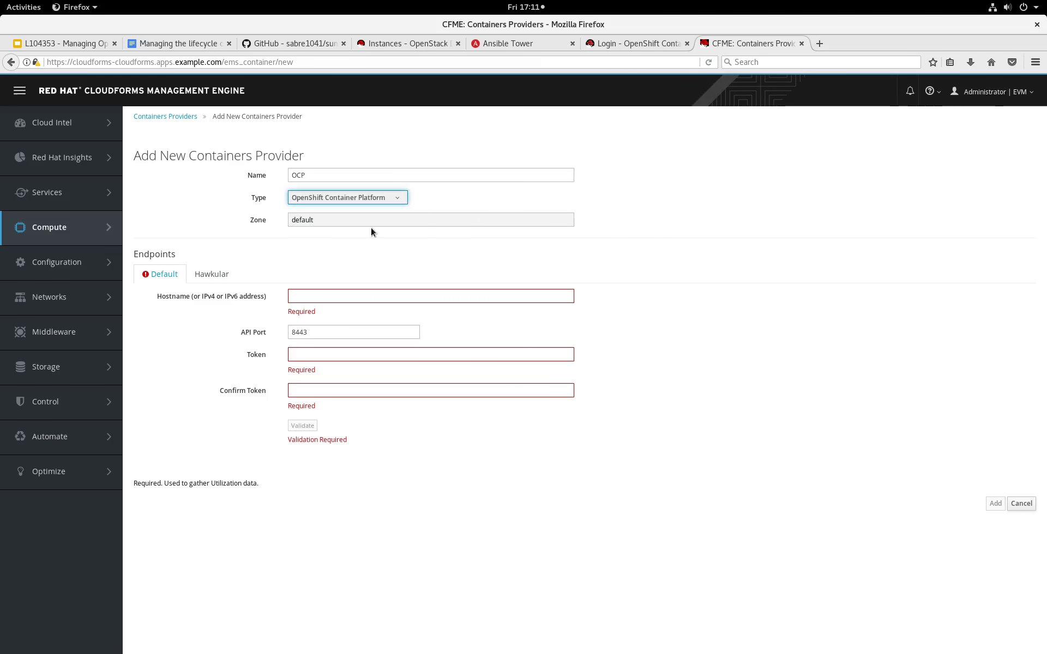
Copy kubernetes.default from the lab guide into the default endpoint's hostname and set the API port to 443.
{"action": "key", "text": "alt+2"}
{"action": "left_click", "coordinate": [70, 617]}
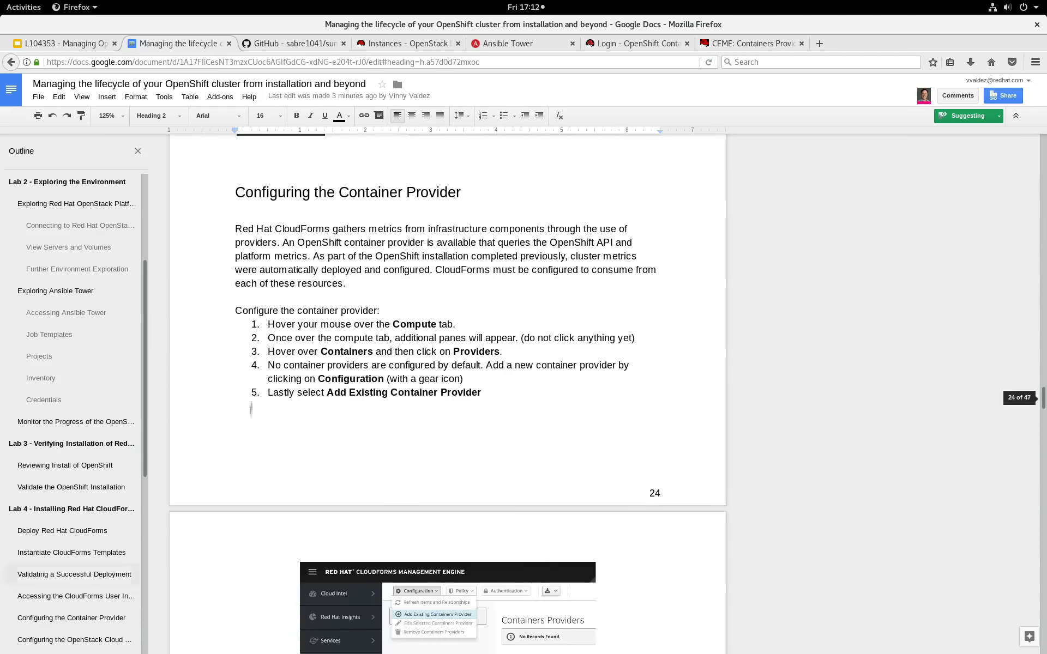
{"action": "scroll", "coordinate": [535, 462], "scroll_direction": "down", "scroll_amount": 8}
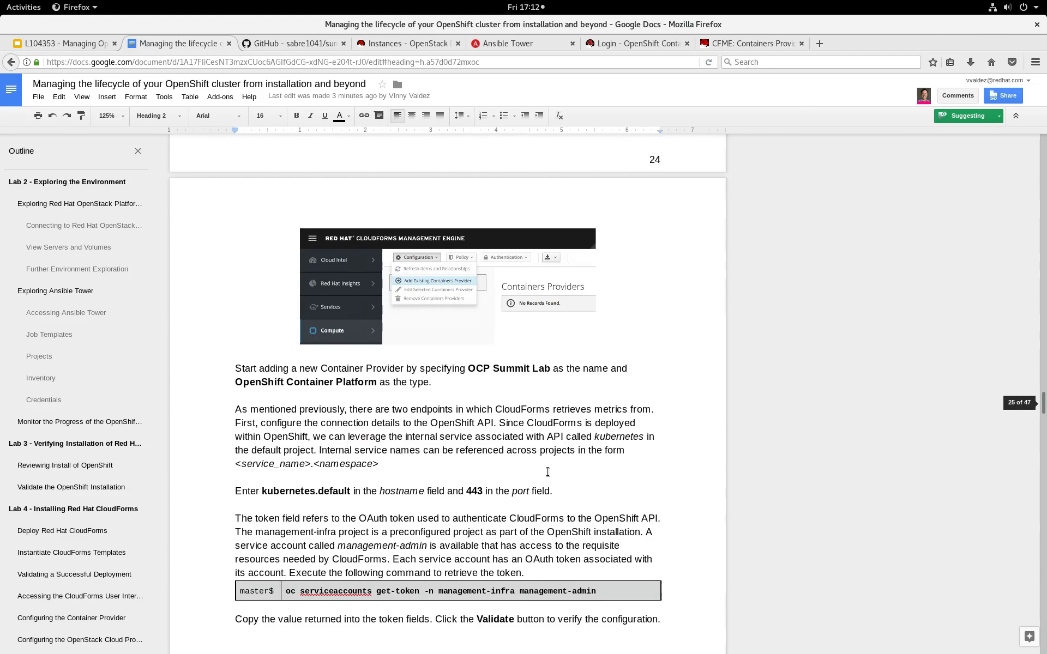
{"action": "left_click_drag", "start_coordinate": [263, 374], "coordinate": [349, 375]}
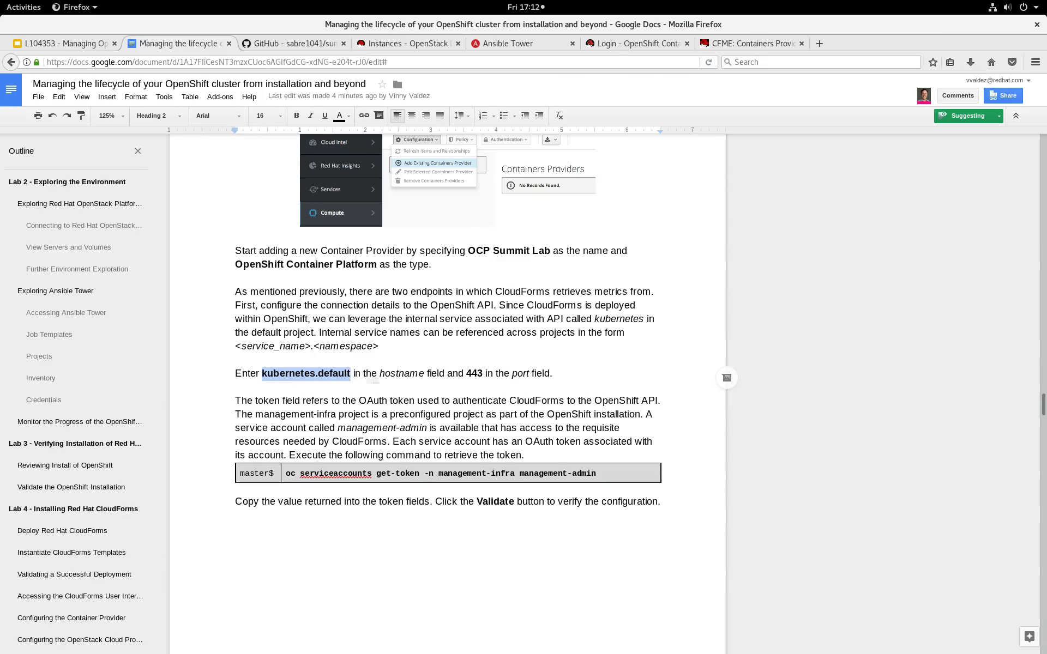
{"action": "key", "text": "ctrl+c"}
{"action": "left_click", "coordinate": [768, 43]}
{"action": "key", "text": "ctrl+v"}
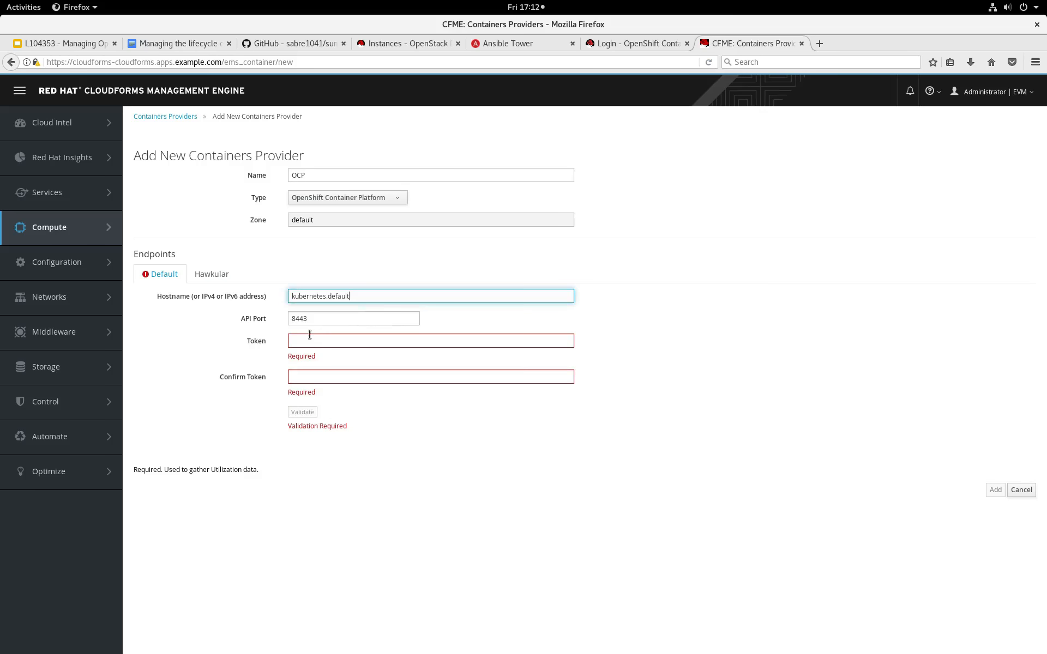
{"action": "left_click", "coordinate": [295, 321]}
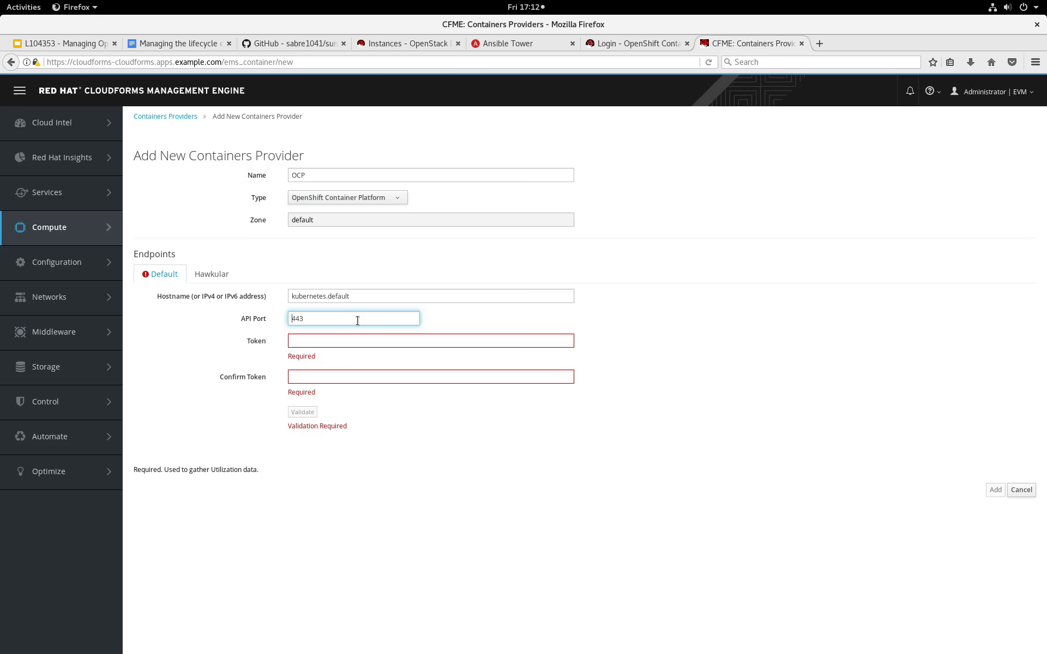
{"action": "left_click", "coordinate": [376, 342]}
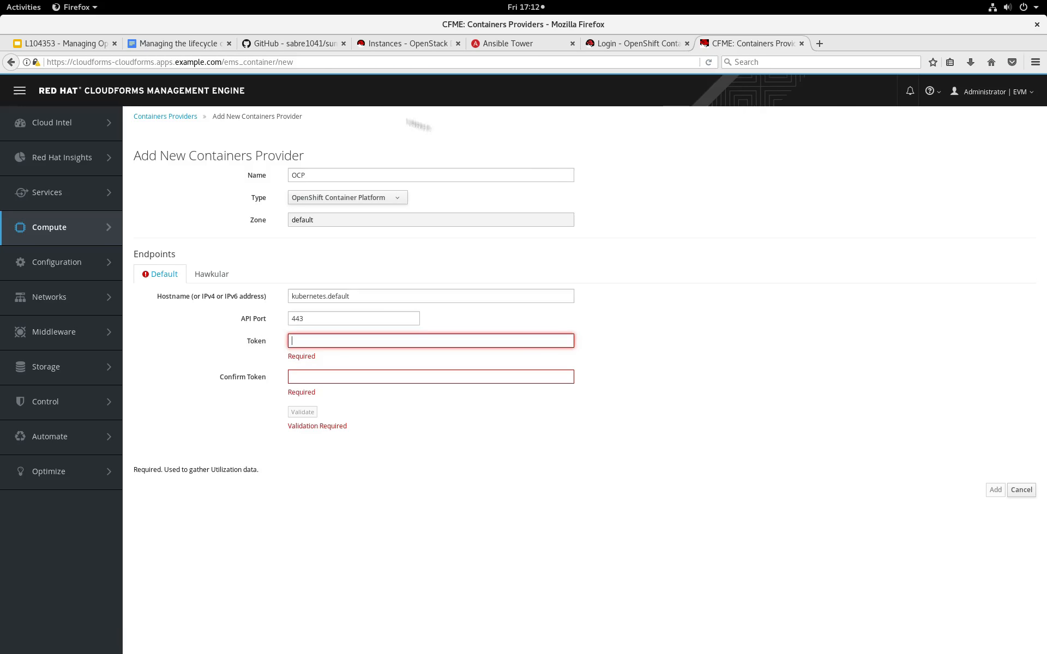
Run the lab guide's command oc serviceaccounts get-token -n management-infra management-admin in the terminal and copy the returned token.
{"action": "left_click", "coordinate": [179, 45]}
{"action": "scroll", "coordinate": [307, 359], "scroll_direction": "down", "scroll_amount": 3}
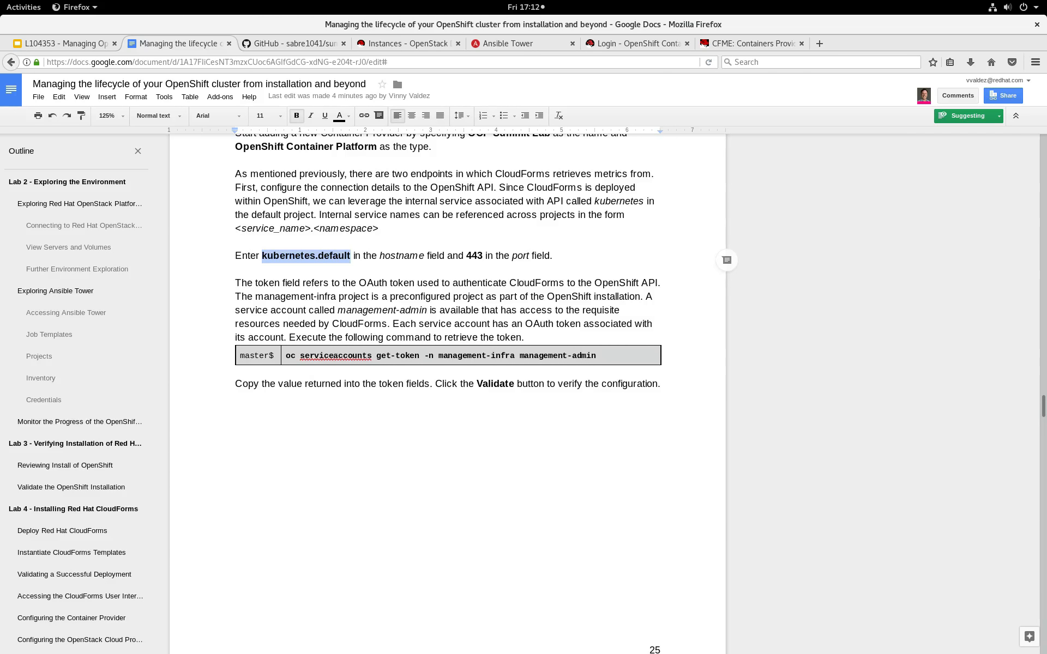
{"action": "left_click_drag", "start_coordinate": [287, 355], "coordinate": [595, 357]}
{"action": "key", "text": "alt+Tab"}
{"action": "middle_click", "coordinate": [709, 332]}
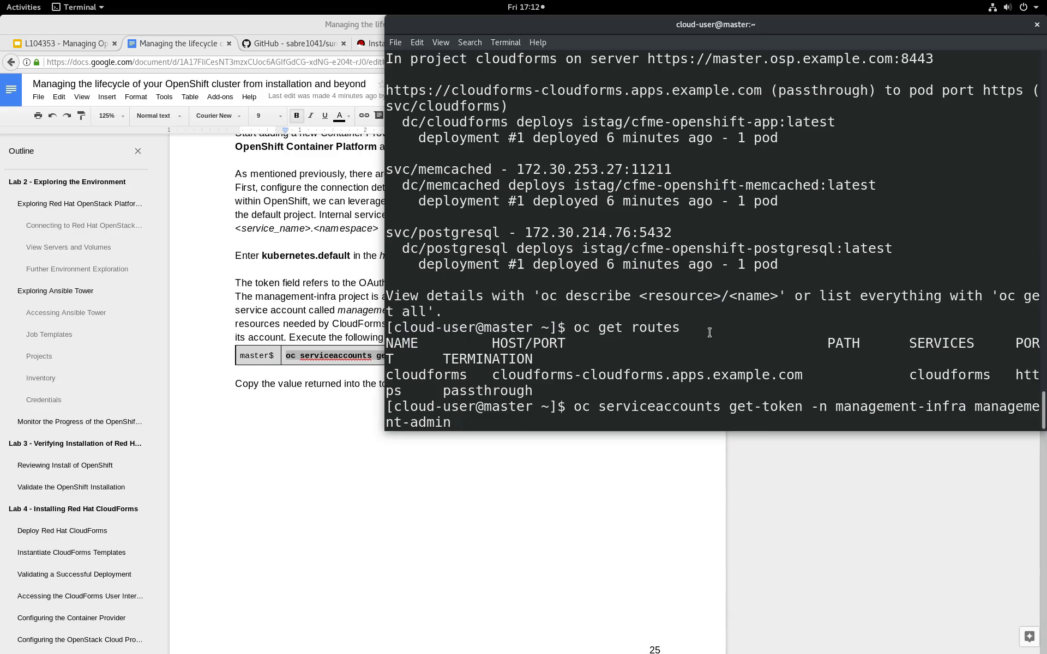
{"action": "key", "text": "Return"}
{"action": "triple_click", "coordinate": [683, 342]}
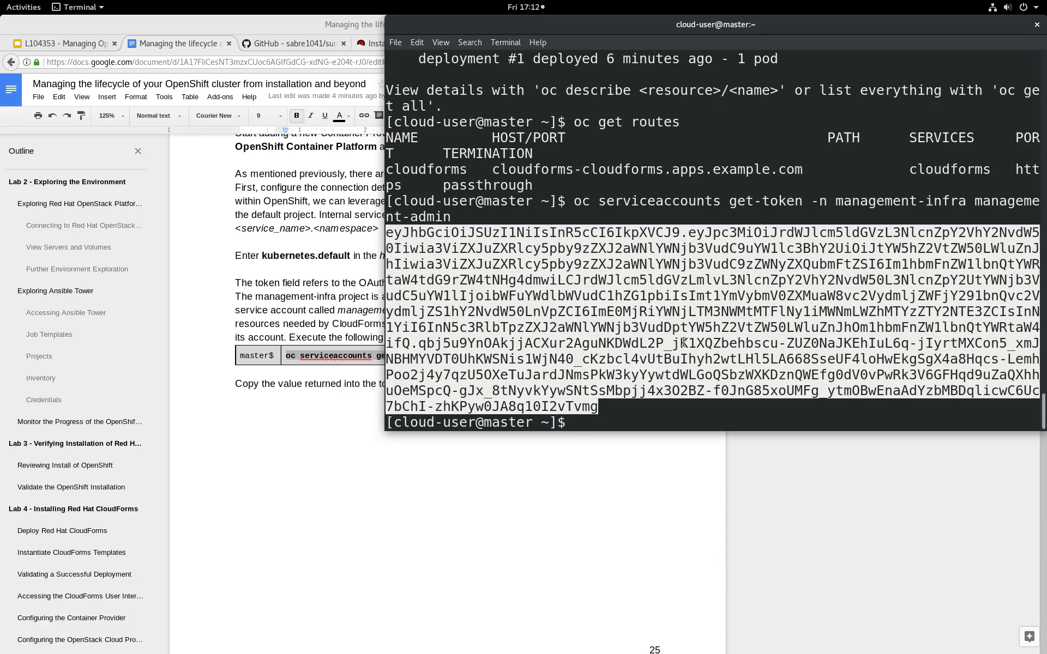
Paste the service account token into the provider's Token and Confirm Token fields in the browser and validate the default endpoint.
{"action": "left_click", "coordinate": [395, 480]}
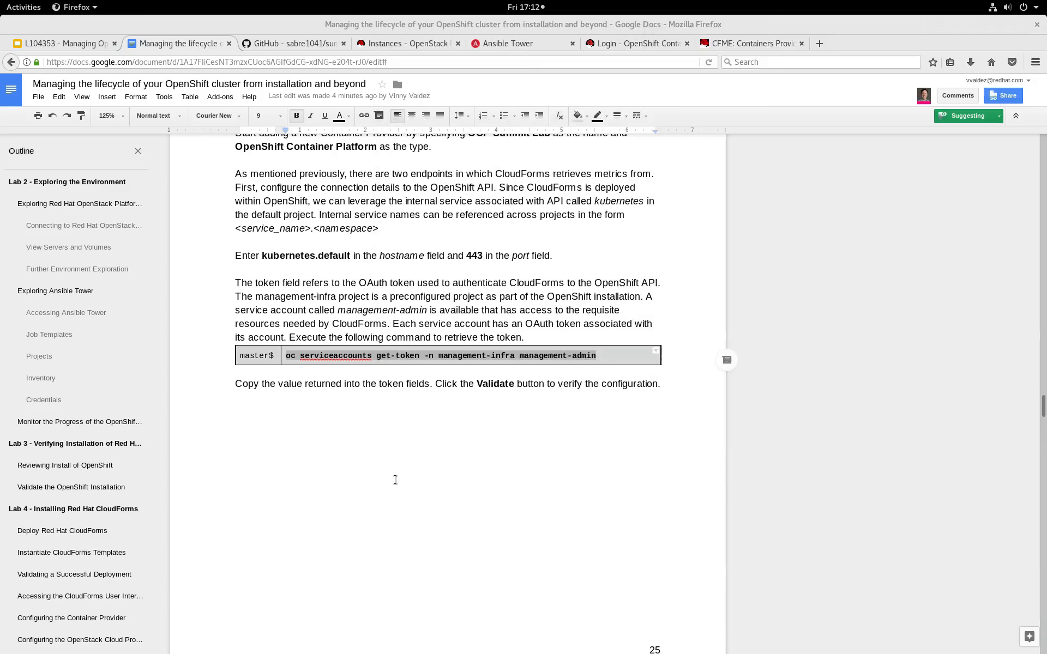
{"action": "left_click", "coordinate": [719, 47]}
{"action": "left_click", "coordinate": [374, 344]}
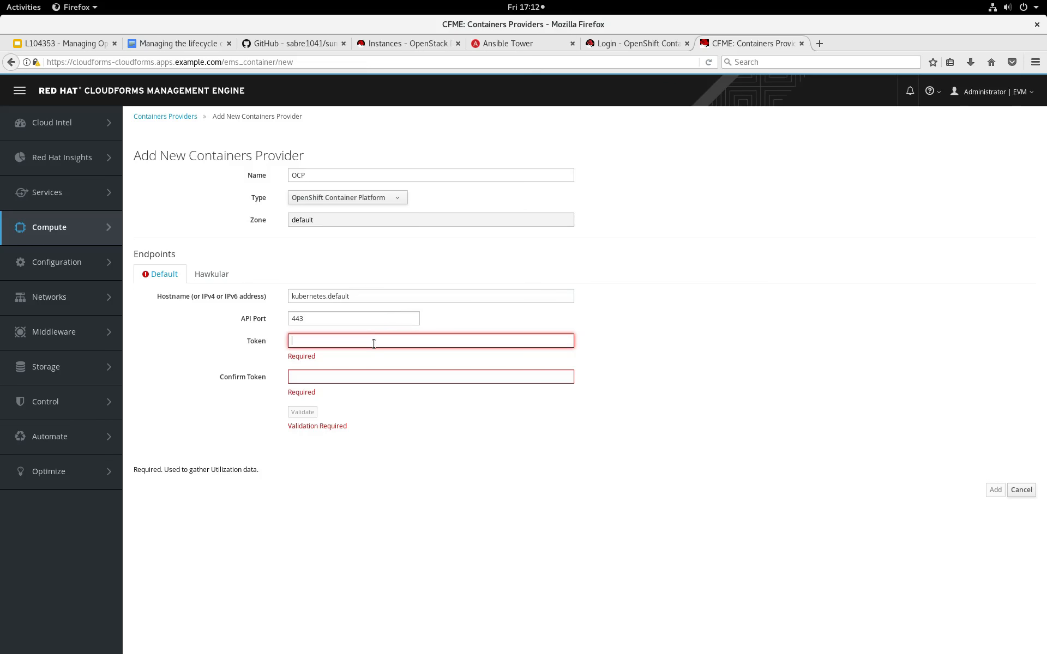
{"action": "key", "text": "ctrl+v"}
{"action": "left_click", "coordinate": [389, 364]}
{"action": "key", "text": "ctrl+v"}
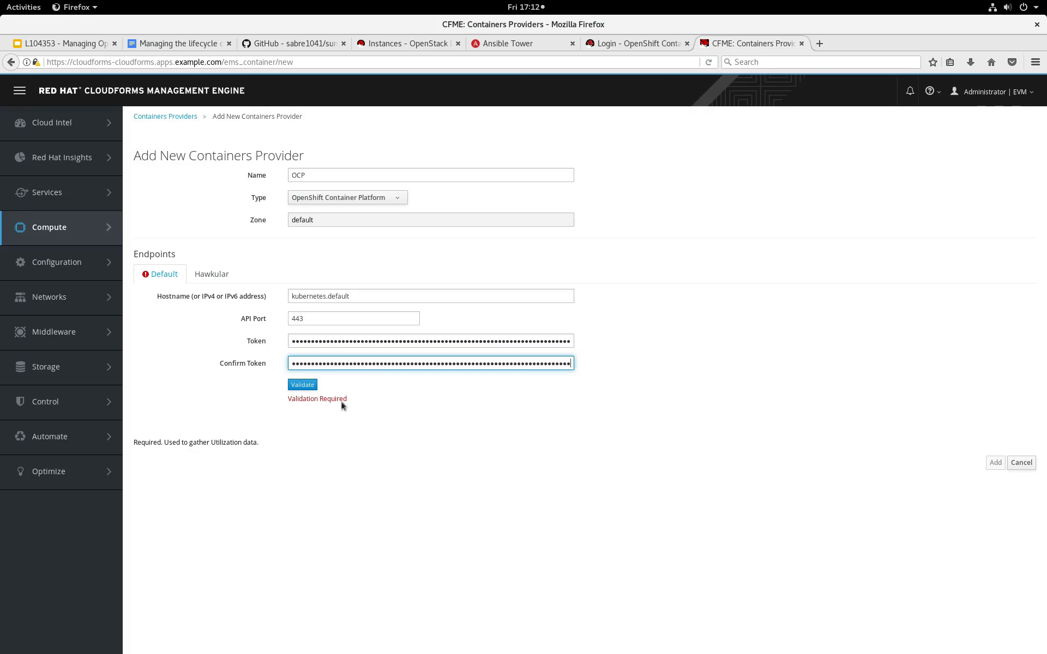
{"action": "left_click", "coordinate": [301, 385]}
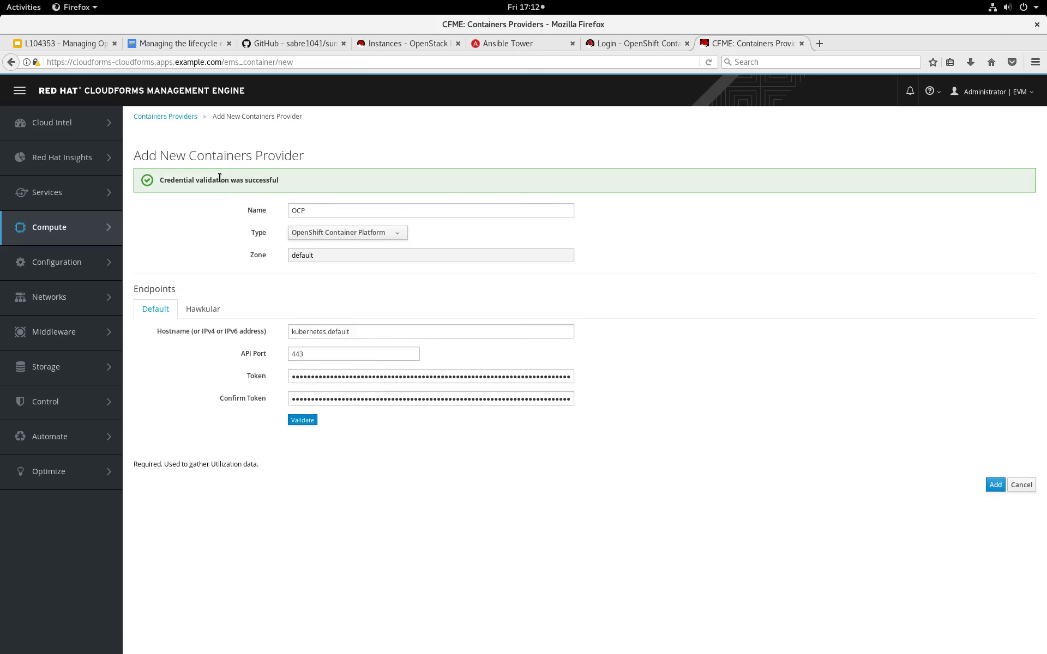
{"action": "double_click", "coordinate": [220, 179]}
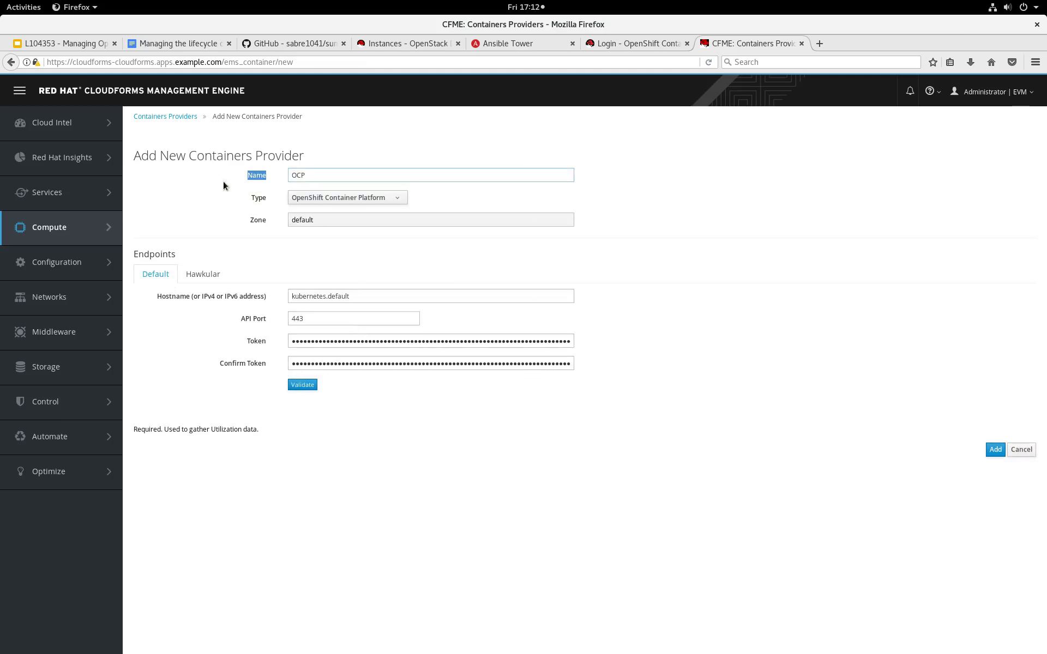
Set the Hawkular endpoint's hostname to hawkular-metrics.openshift-infra from the lab guide, validate it and add the provider.
{"action": "left_click", "coordinate": [195, 275]}
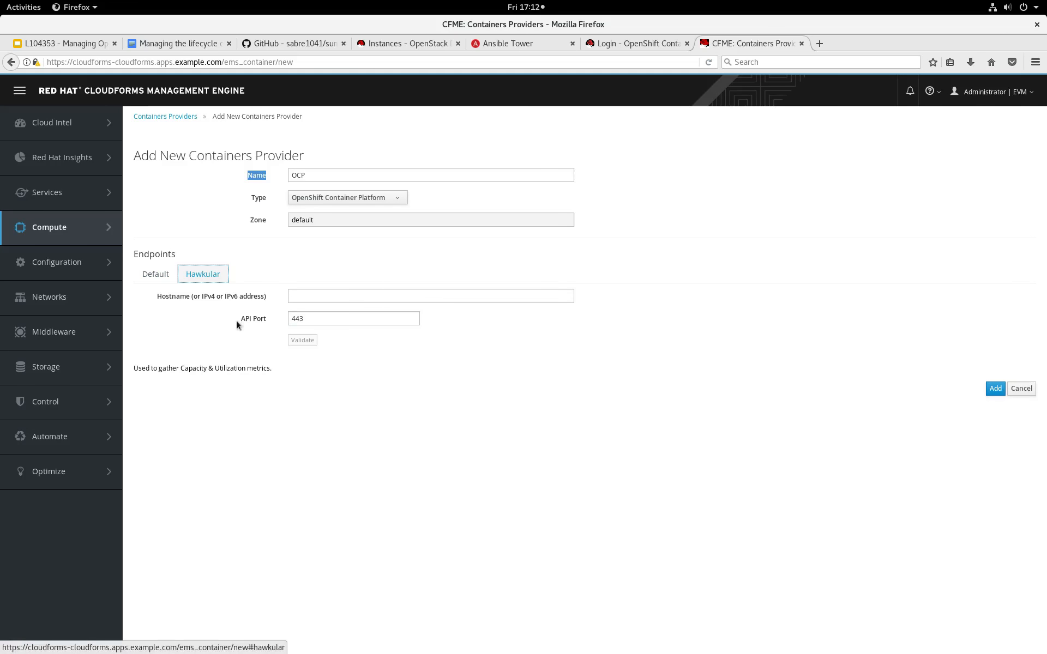
{"action": "left_click", "coordinate": [191, 45]}
{"action": "scroll", "coordinate": [511, 488], "scroll_direction": "down", "scroll_amount": 4}
{"action": "scroll", "coordinate": [511, 489], "scroll_direction": "down", "scroll_amount": 8}
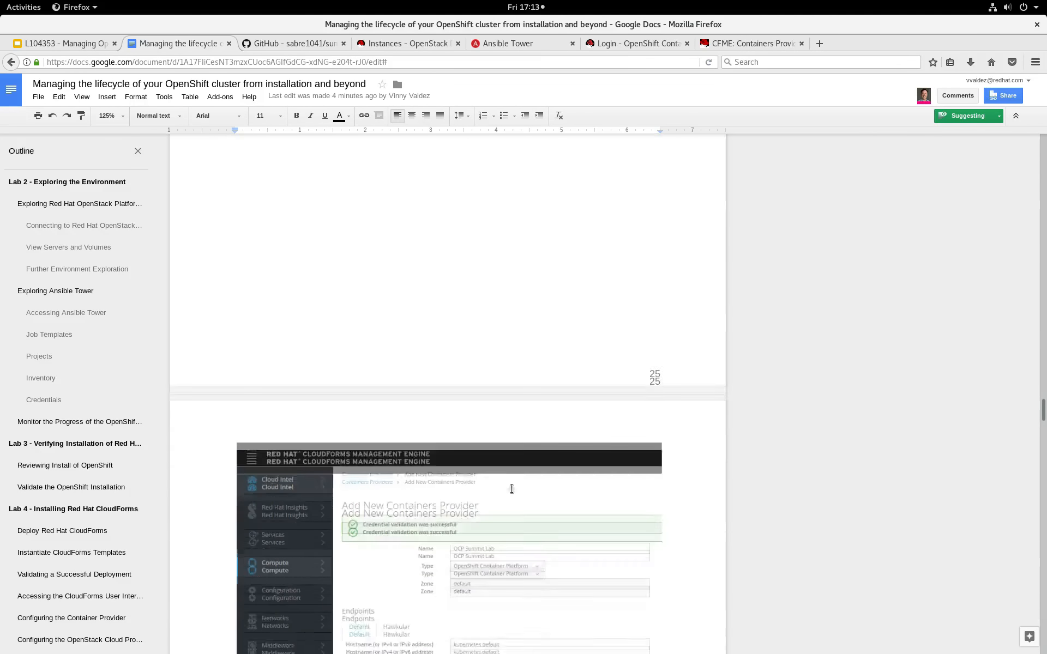
{"action": "left_click_drag", "start_coordinate": [262, 497], "coordinate": [417, 497]}
{"action": "left_click", "coordinate": [723, 47]}
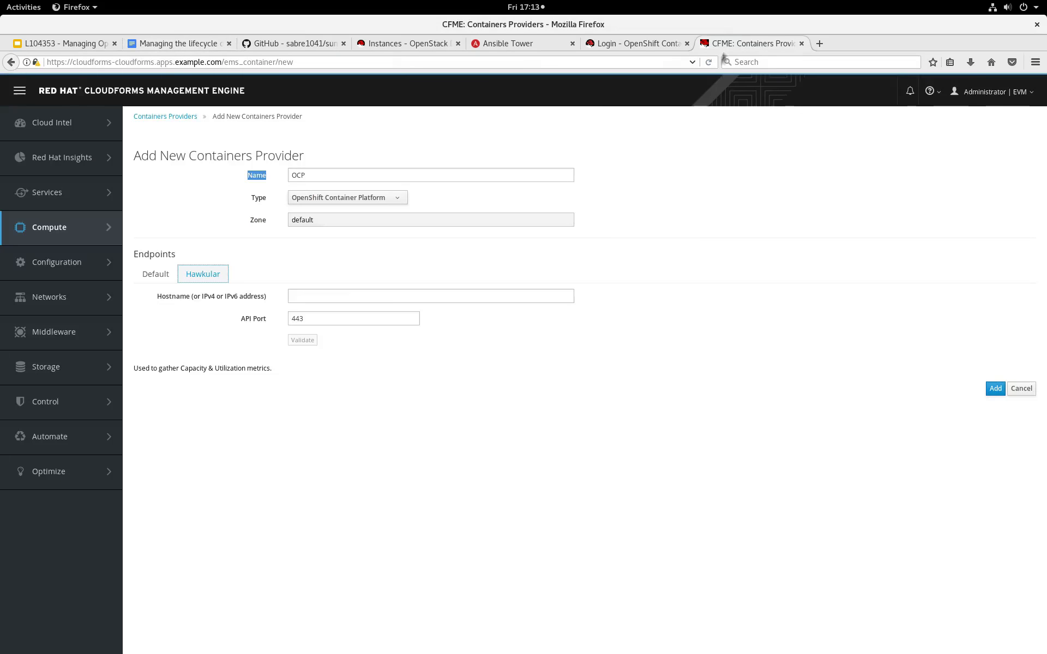
{"action": "left_click", "coordinate": [346, 296]}
{"action": "key", "text": "ctrl+v"}
{"action": "left_click", "coordinate": [302, 339]}
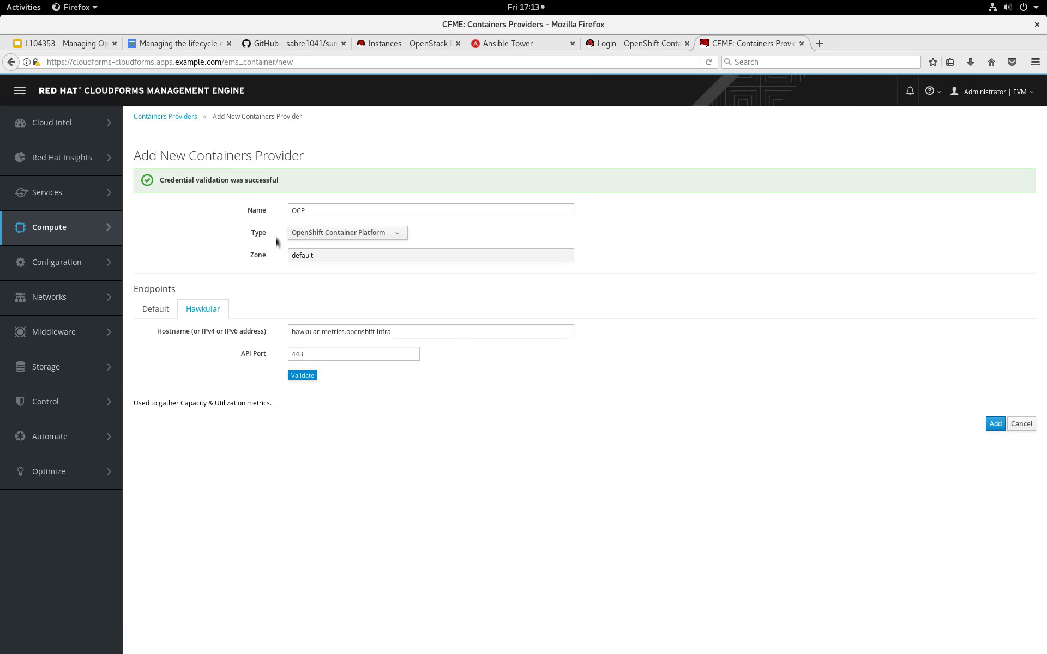
{"action": "left_click", "coordinate": [995, 424]}
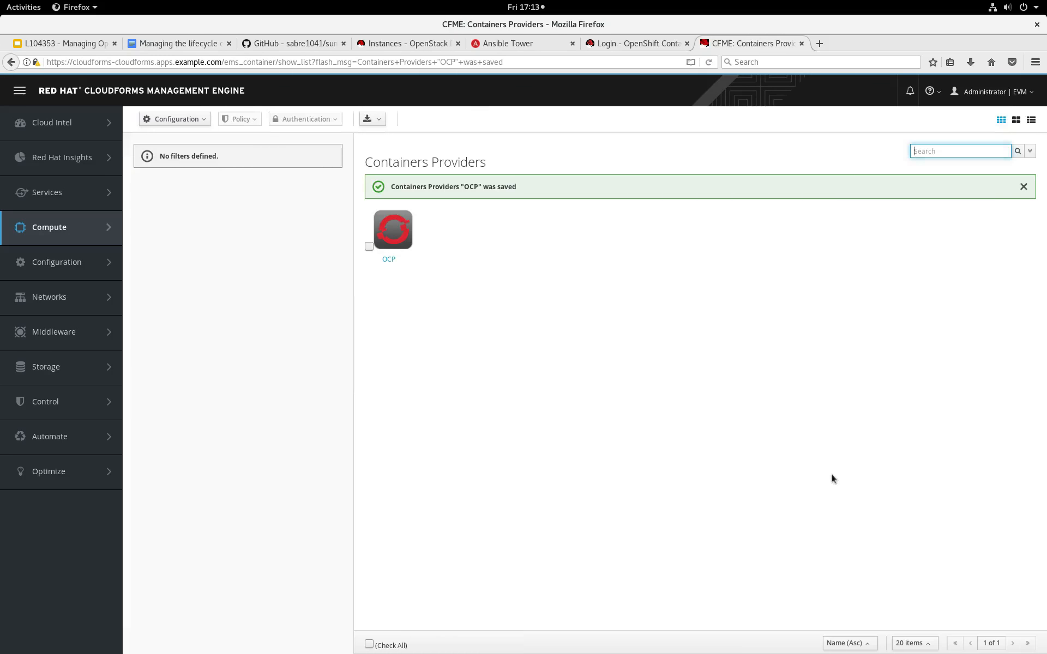
Open the OCP provider's summary and refresh its items and relationships.
{"action": "left_click", "coordinate": [406, 235]}
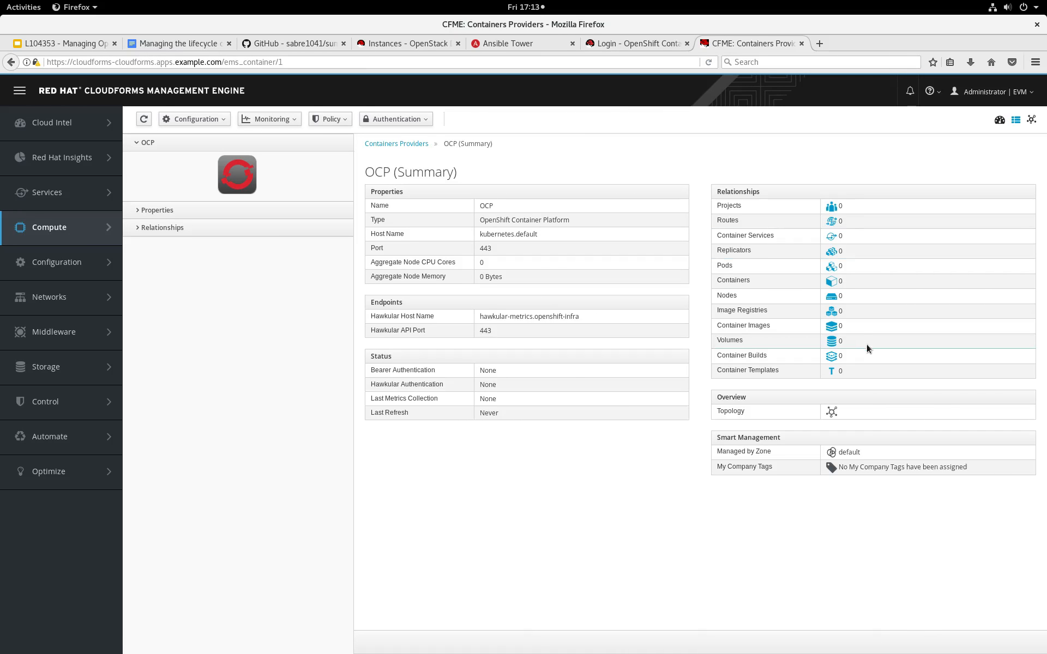
{"action": "left_click", "coordinate": [199, 125]}
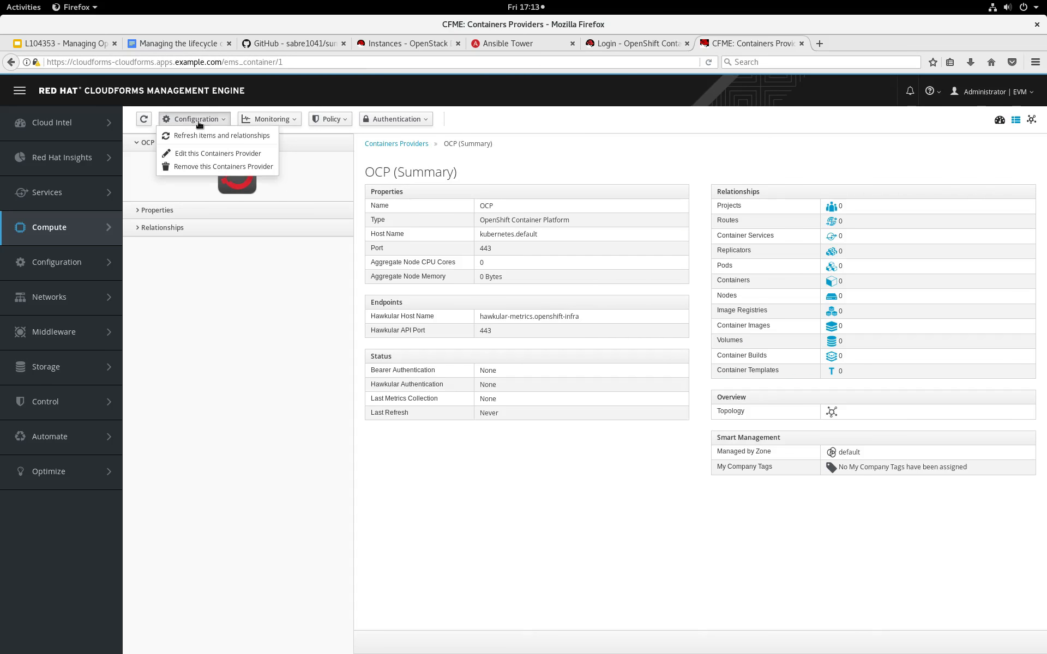
{"action": "left_click", "coordinate": [216, 137]}
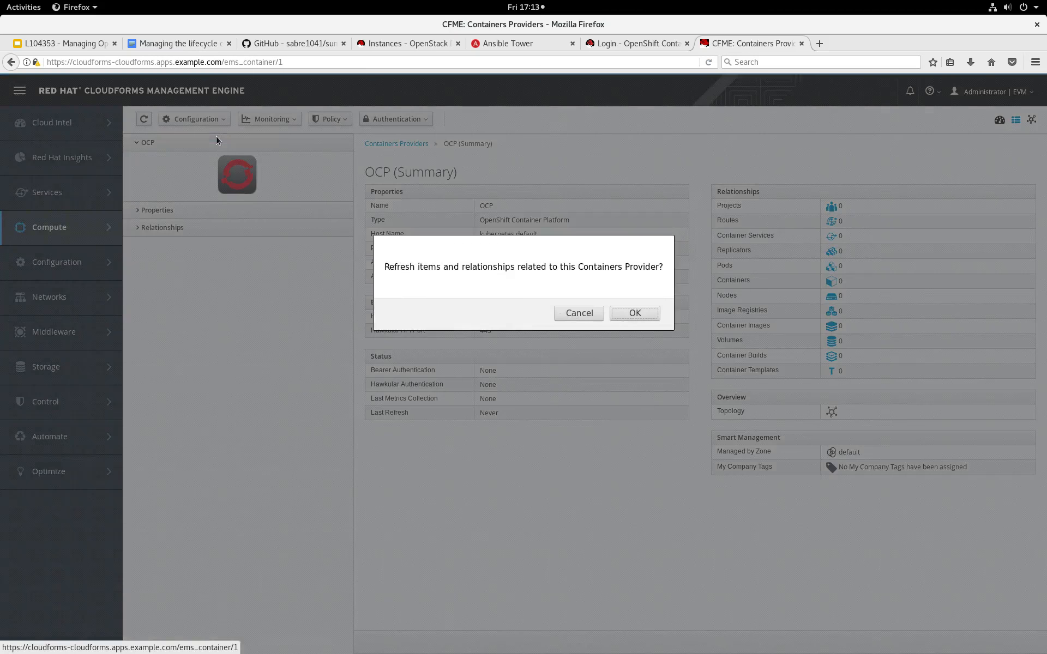
{"action": "left_click", "coordinate": [624, 311]}
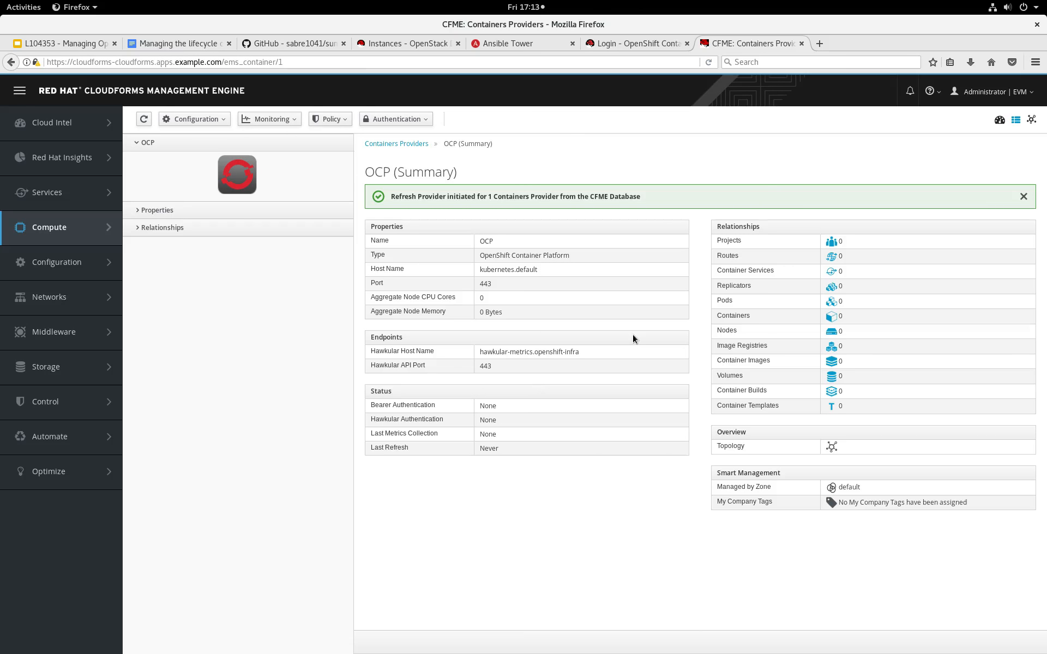
Reload the OCP provider summary to check the refreshed relationships and open the containers overview dashboard.
{"action": "left_click", "coordinate": [144, 120]}
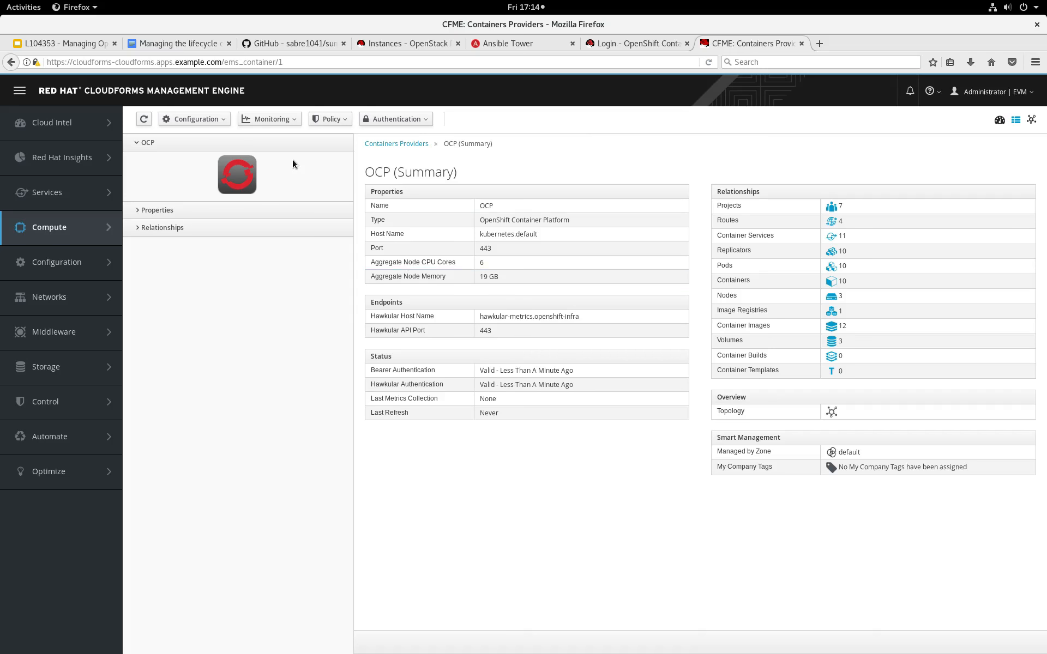
{"action": "mouse_move", "coordinate": [117, 215]}
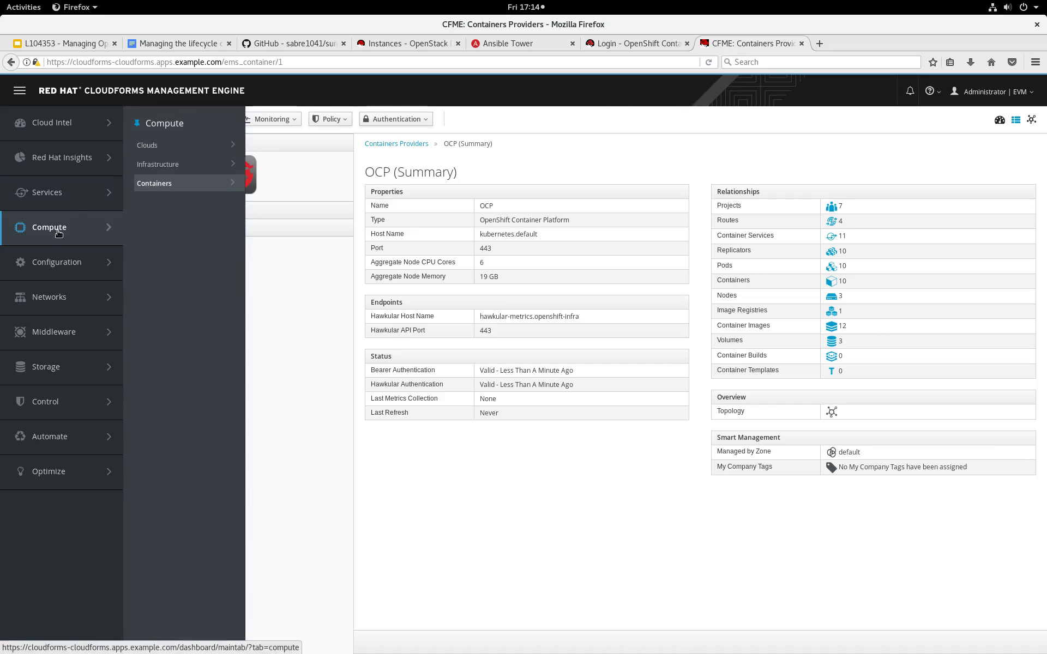
{"action": "mouse_move", "coordinate": [170, 188]}
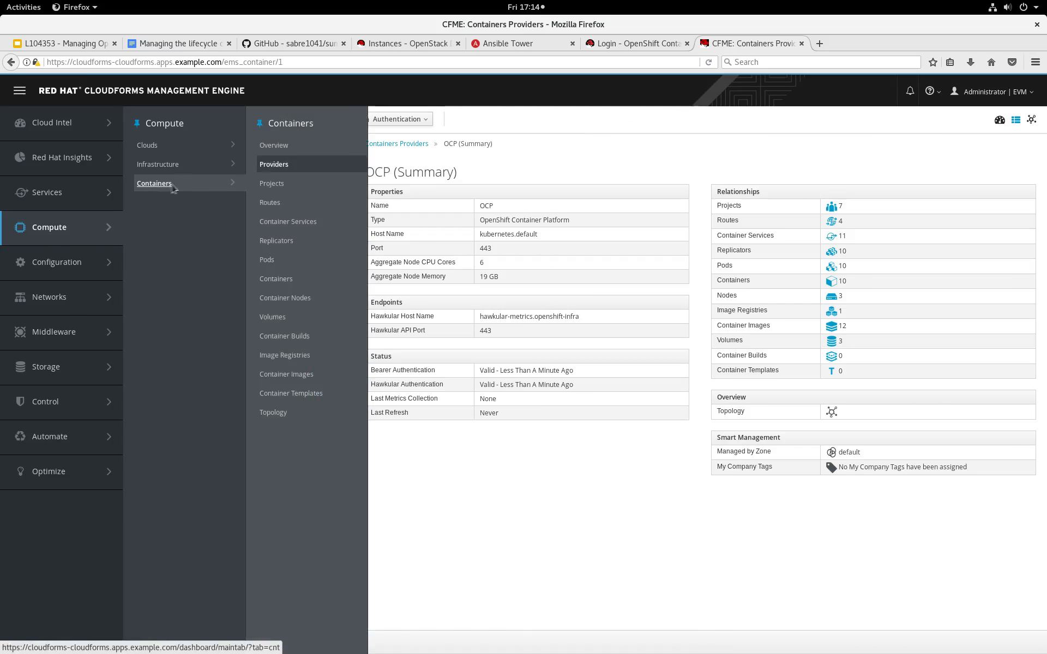
{"action": "left_click", "coordinate": [273, 146]}
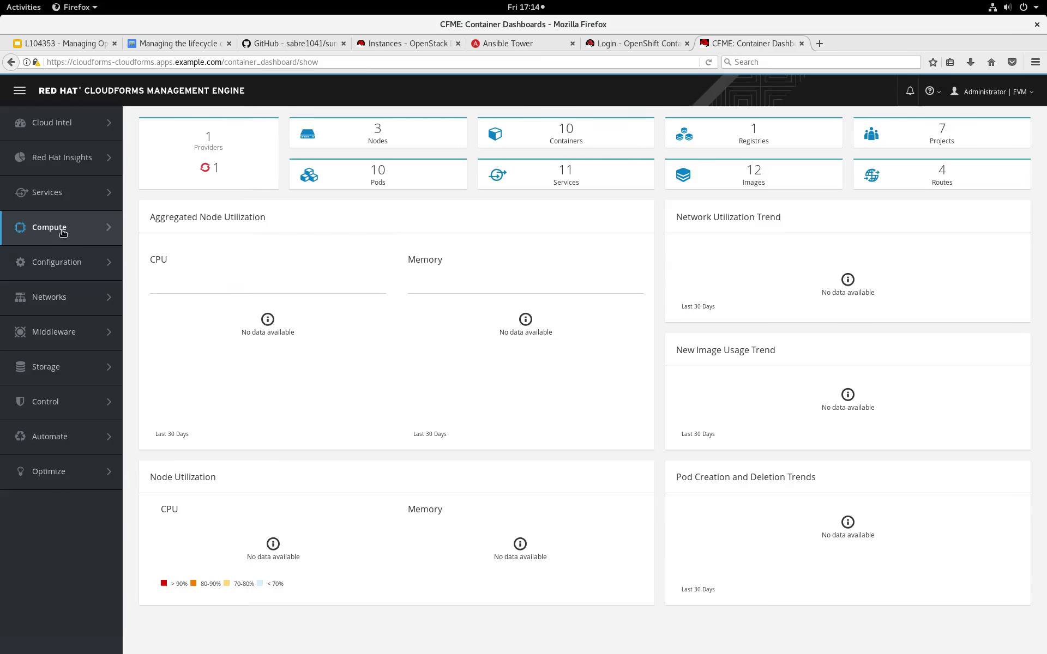
Start a new cloud provider named RHOSP of type OpenStack and enable tenant mapping.
{"action": "mouse_move", "coordinate": [66, 239]}
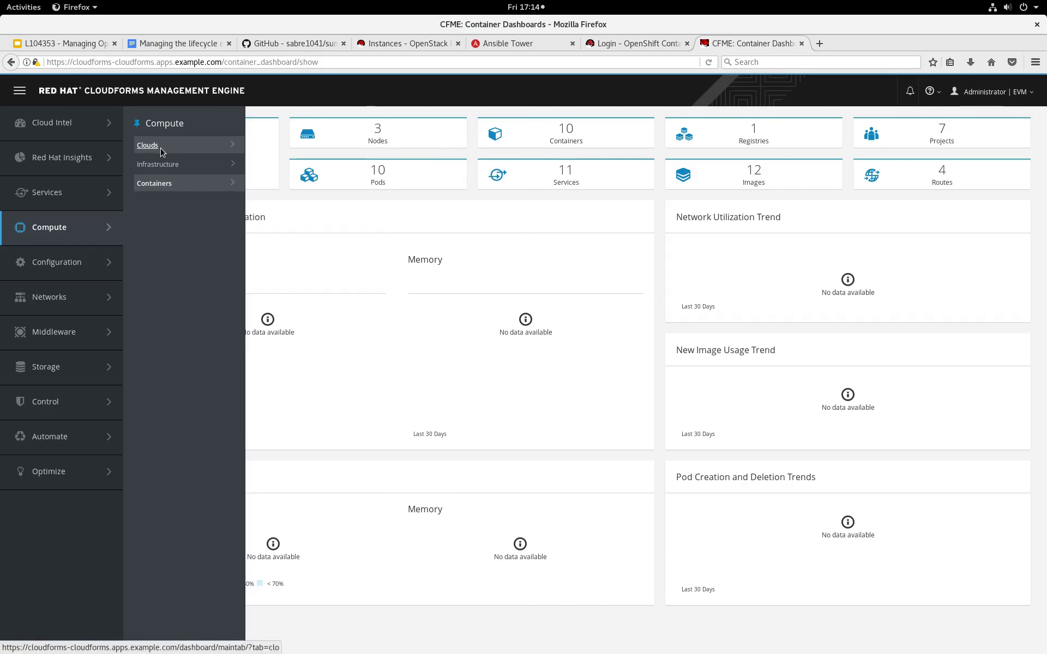
{"action": "mouse_move", "coordinate": [161, 148]}
{"action": "left_click", "coordinate": [272, 151]}
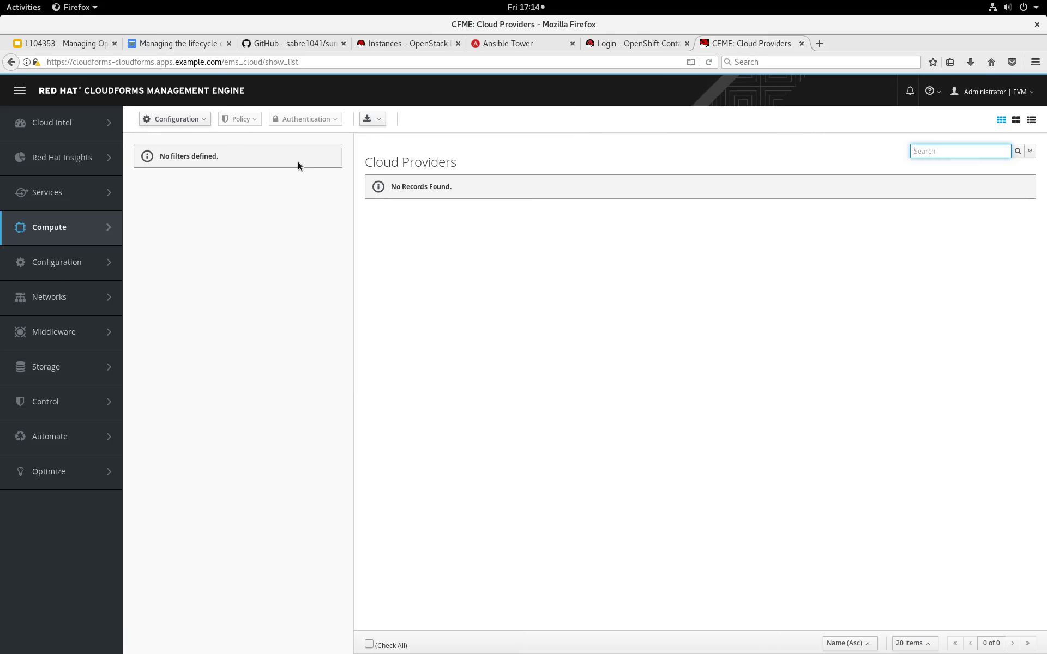
{"action": "left_click", "coordinate": [185, 119]}
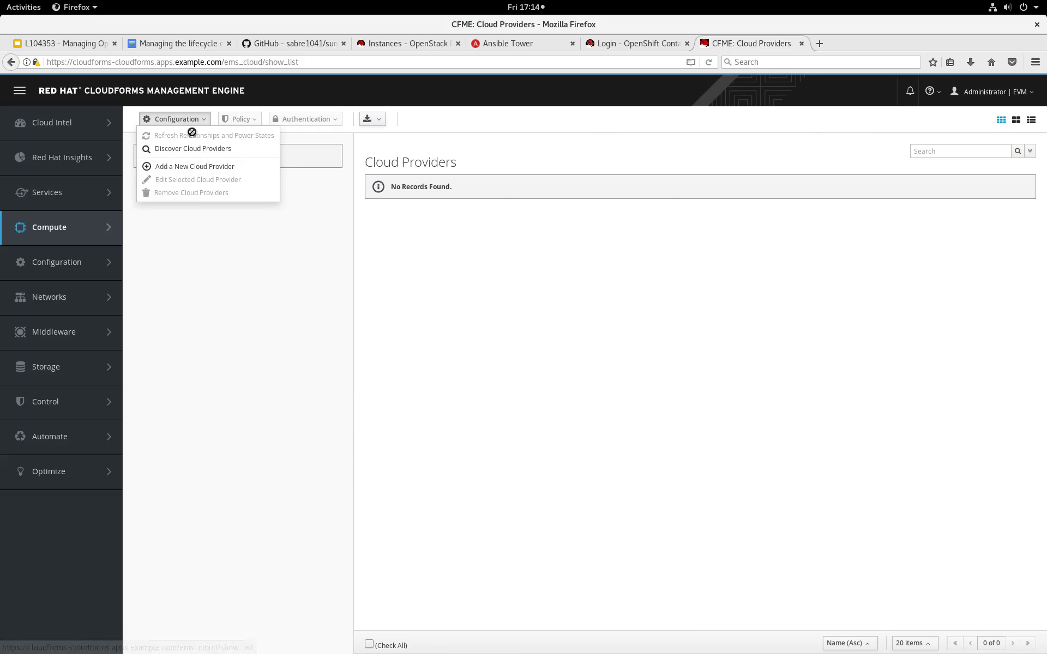
{"action": "left_click", "coordinate": [208, 167]}
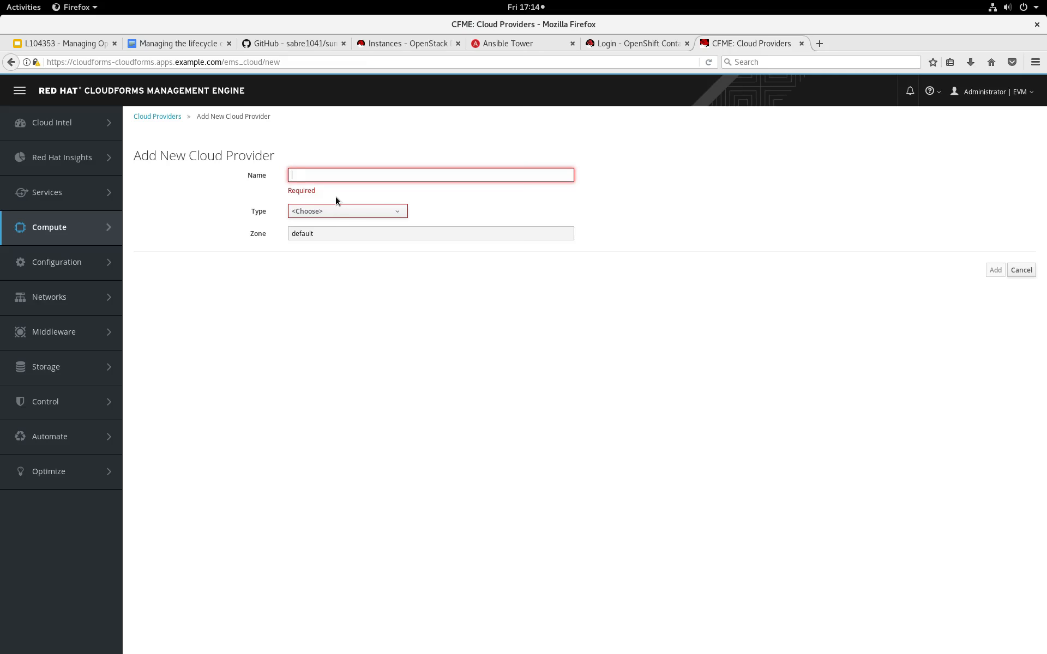
{"action": "type", "text": "O"}
{"action": "key", "text": "BackSpace"}
{"action": "type", "text": "RHOSP"}
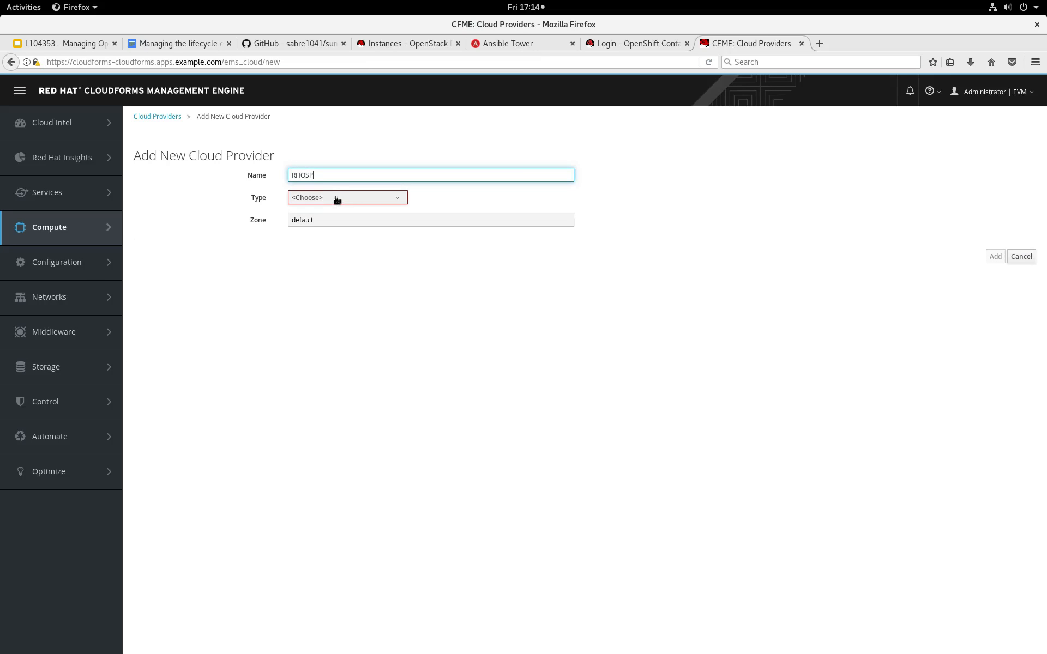
{"action": "left_click", "coordinate": [337, 198]}
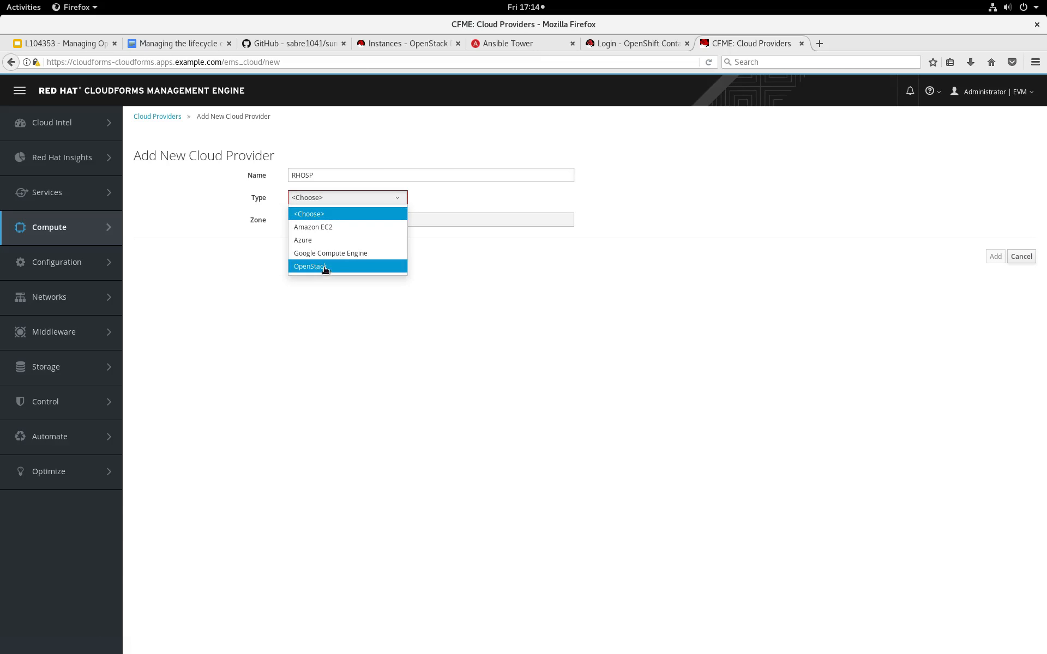
{"action": "left_click", "coordinate": [326, 267]}
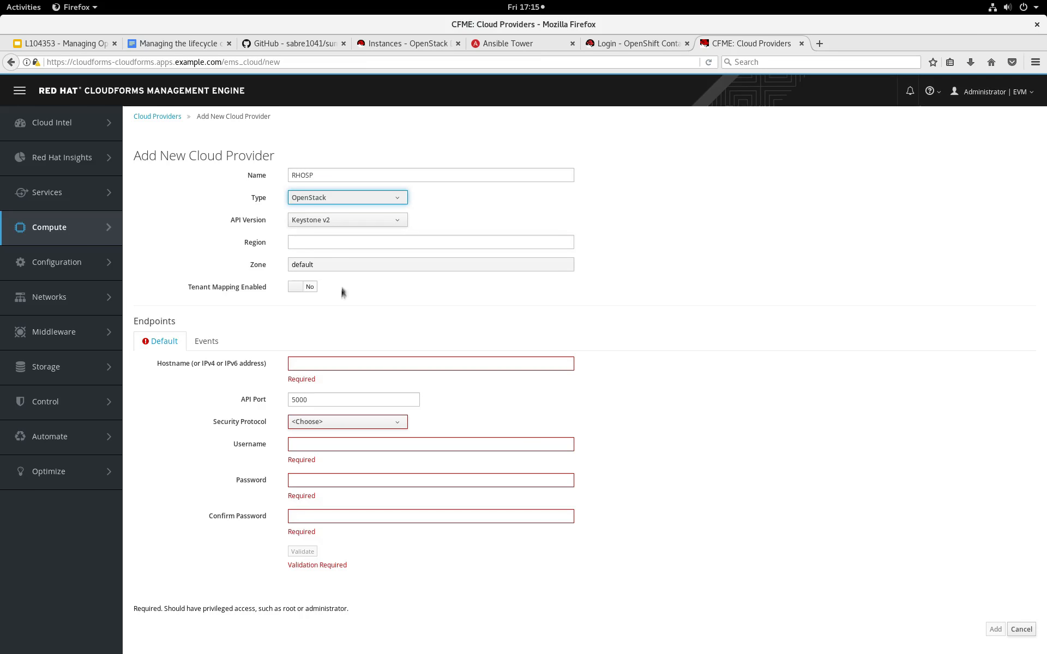
{"action": "left_click", "coordinate": [289, 287]}
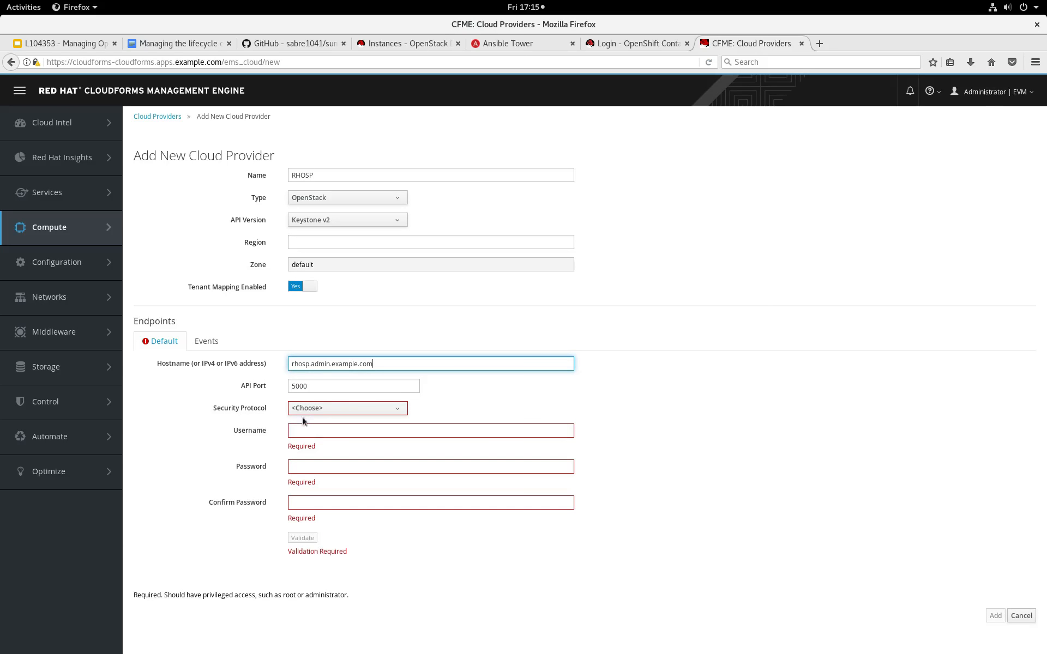
Set the default endpoint to host rhosp.admin.example.com, Non-SSL and username admin, enter the account password in both password fields, and validate it.
{"action": "left_click", "coordinate": [313, 412]}
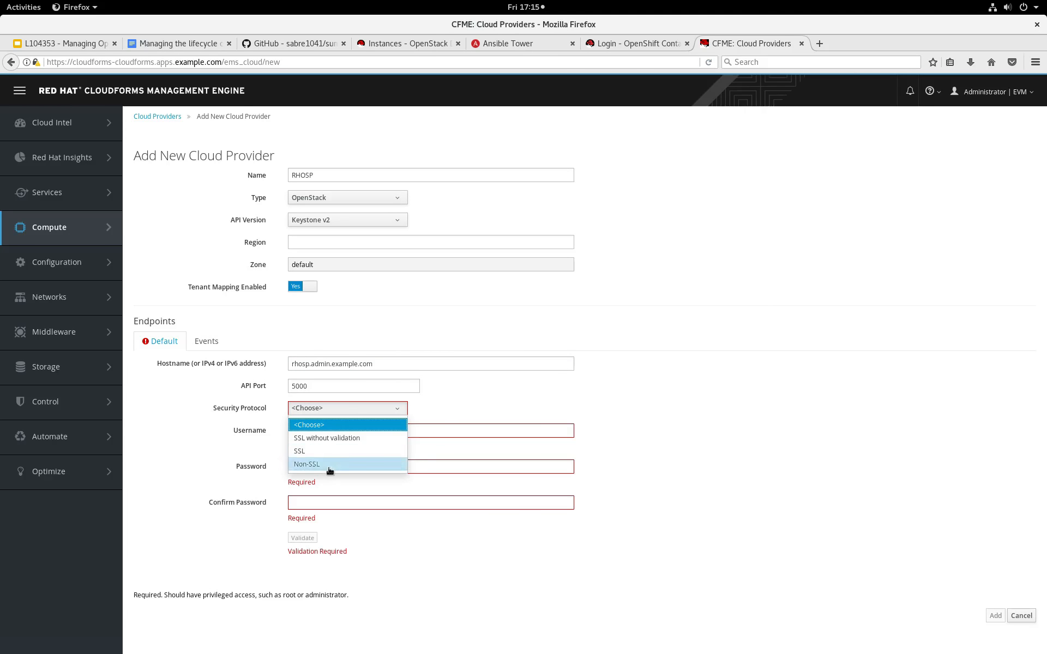
{"action": "left_click", "coordinate": [330, 466]}
{"action": "left_click", "coordinate": [313, 433]}
{"action": "type", "text": "admin"}
{"action": "key", "text": "Tab"}
{"action": "type", "text": "r3dh4t1!"}
{"action": "key", "text": "Tab"}
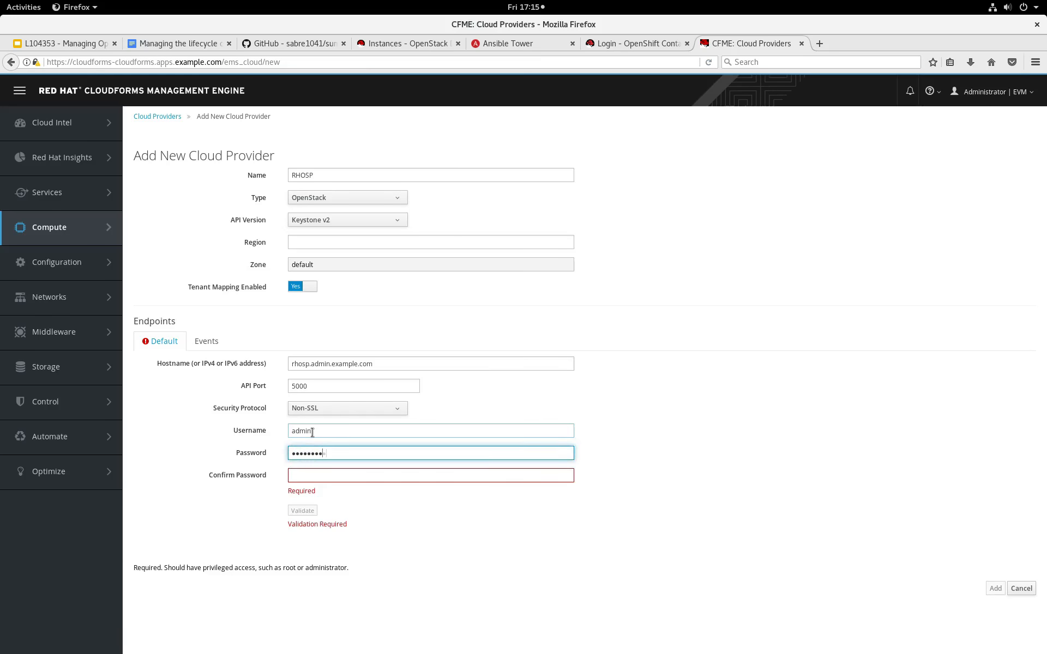
{"action": "type", "text": "r3dh4t1!"}
{"action": "left_click", "coordinate": [305, 497]}
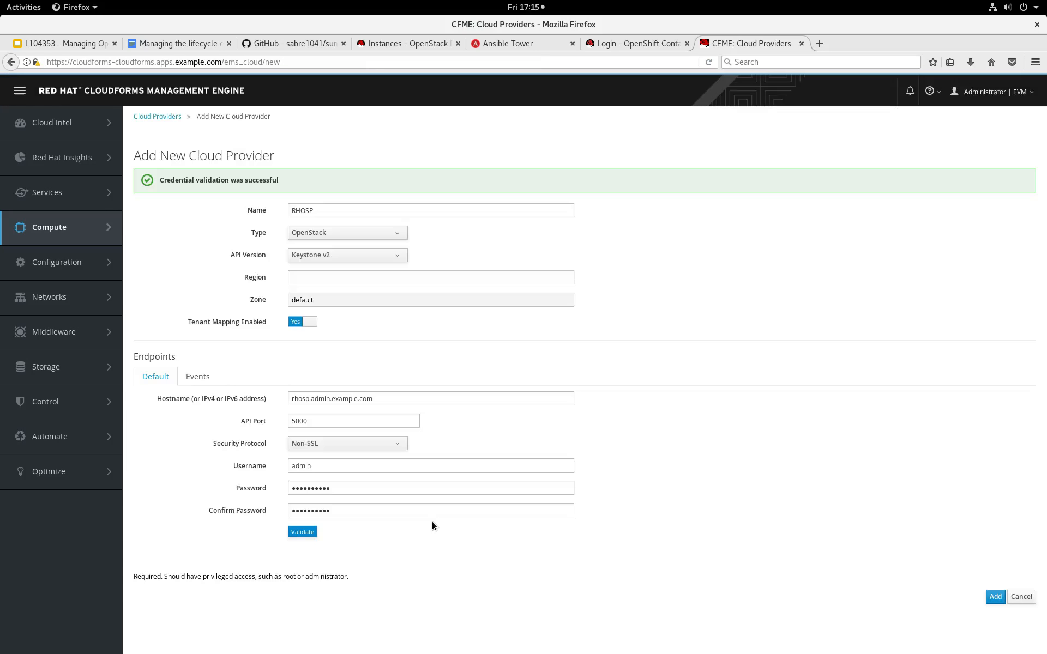
Add the RHOSP provider with Ceilometer kept for events and refresh its relationships and power states.
{"action": "left_click", "coordinate": [196, 378]}
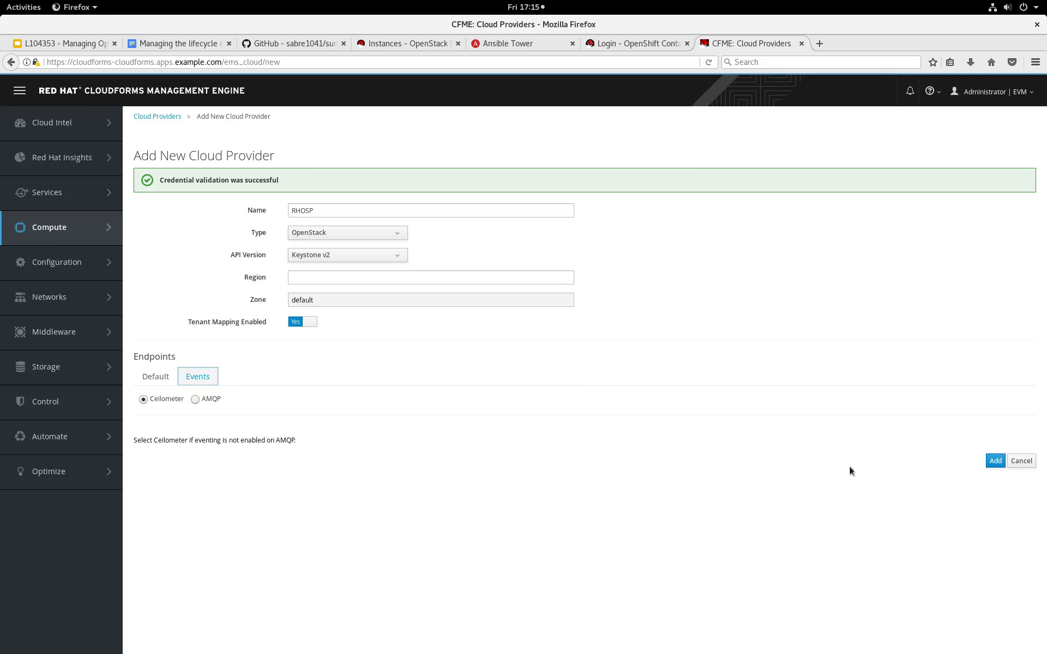
{"action": "left_click", "coordinate": [991, 462]}
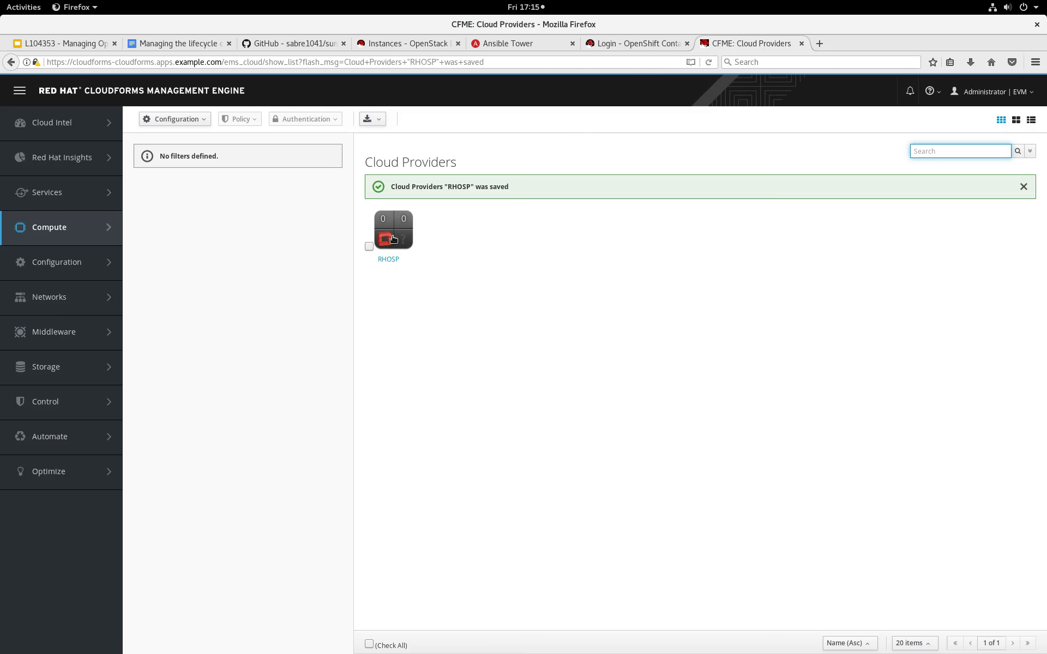
{"action": "left_click", "coordinate": [394, 239]}
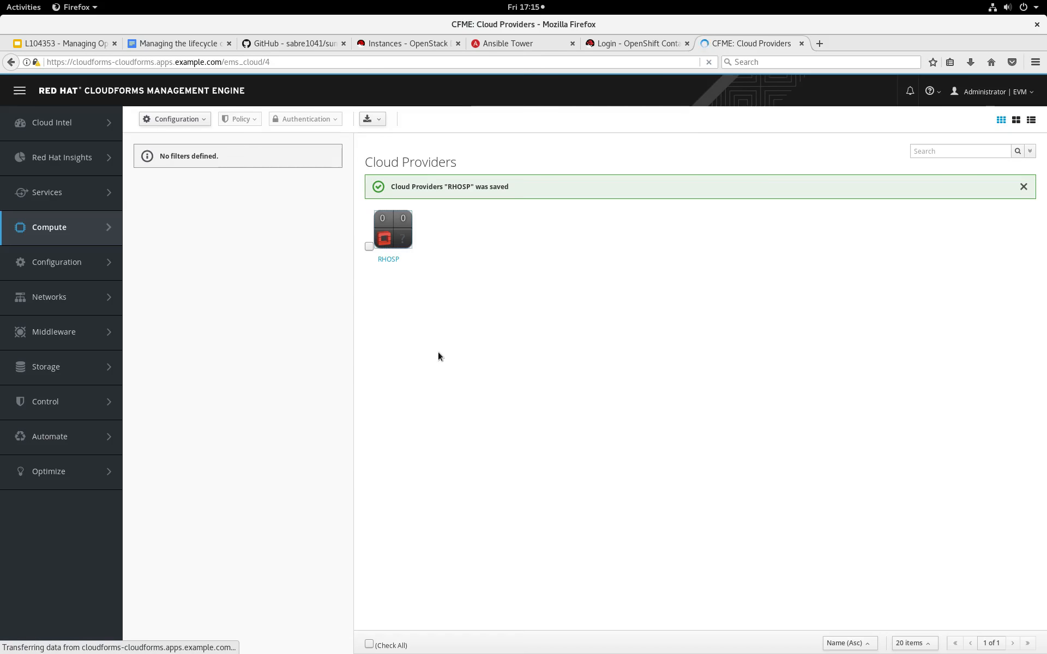
{"action": "left_click", "coordinate": [180, 119]}
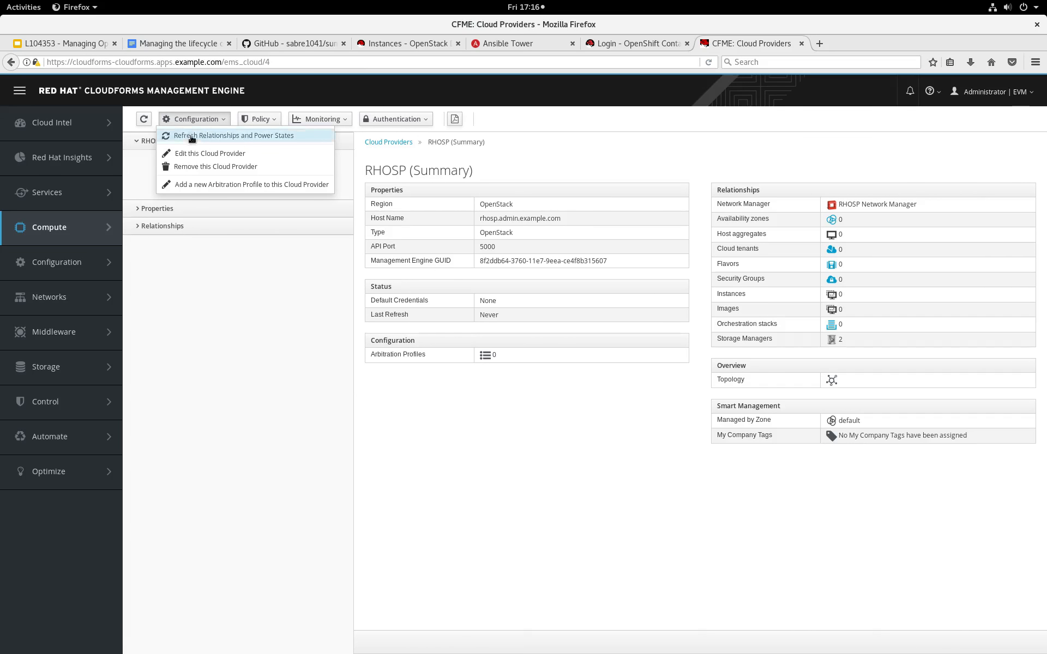
{"action": "left_click", "coordinate": [190, 135]}
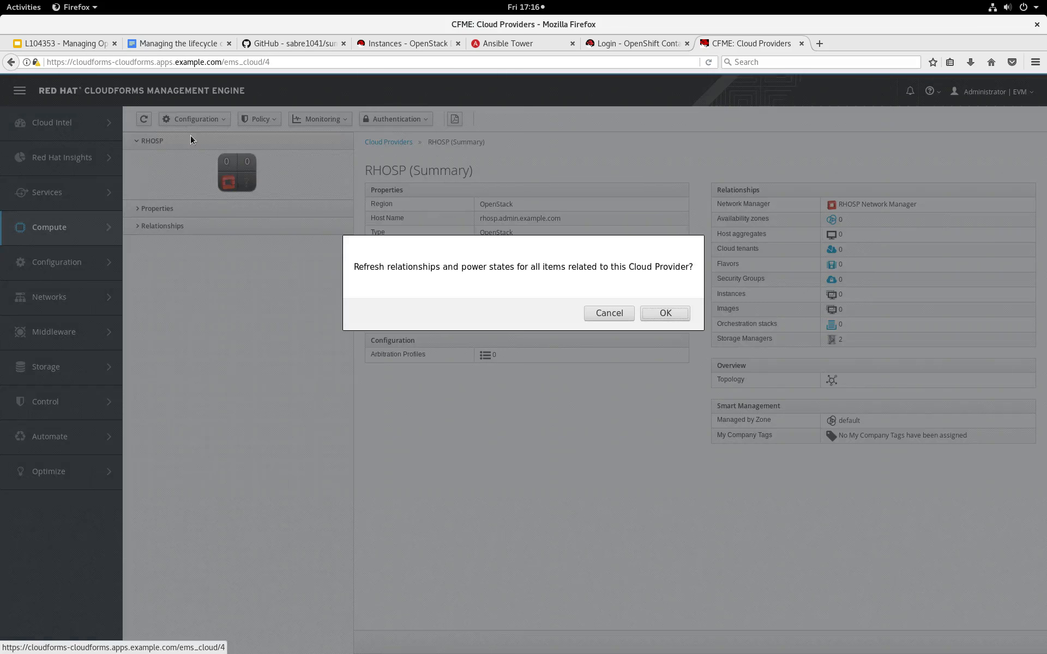
{"action": "left_click", "coordinate": [658, 312]}
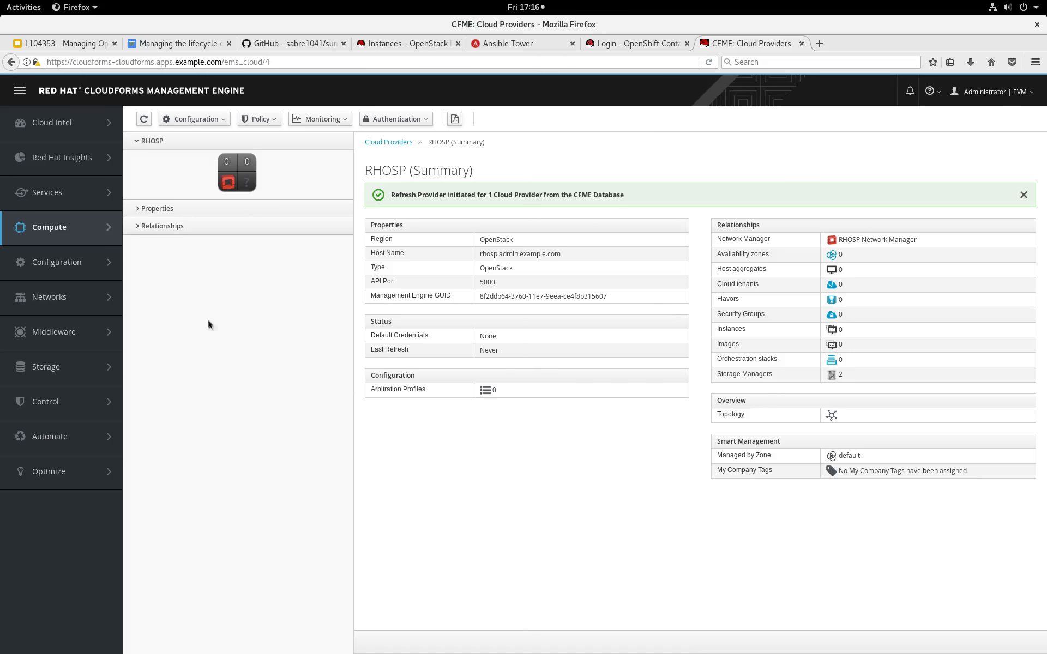
Reload the RHOSP summary, view its cloud tenants and open the L104353 tenant.
{"action": "left_click", "coordinate": [144, 119]}
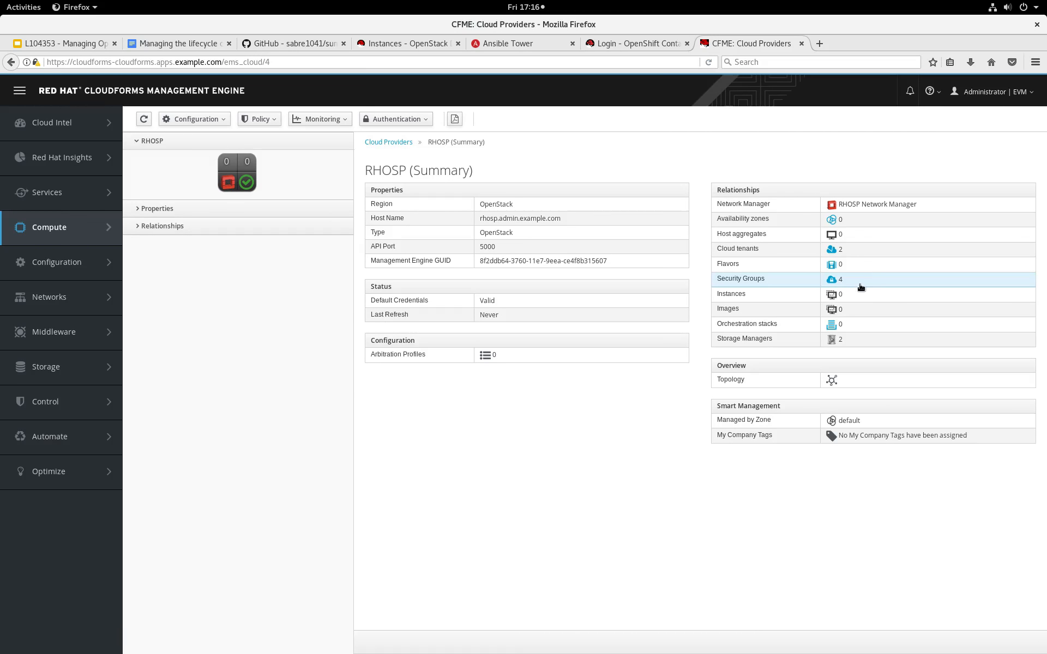
{"action": "left_click", "coordinate": [845, 254]}
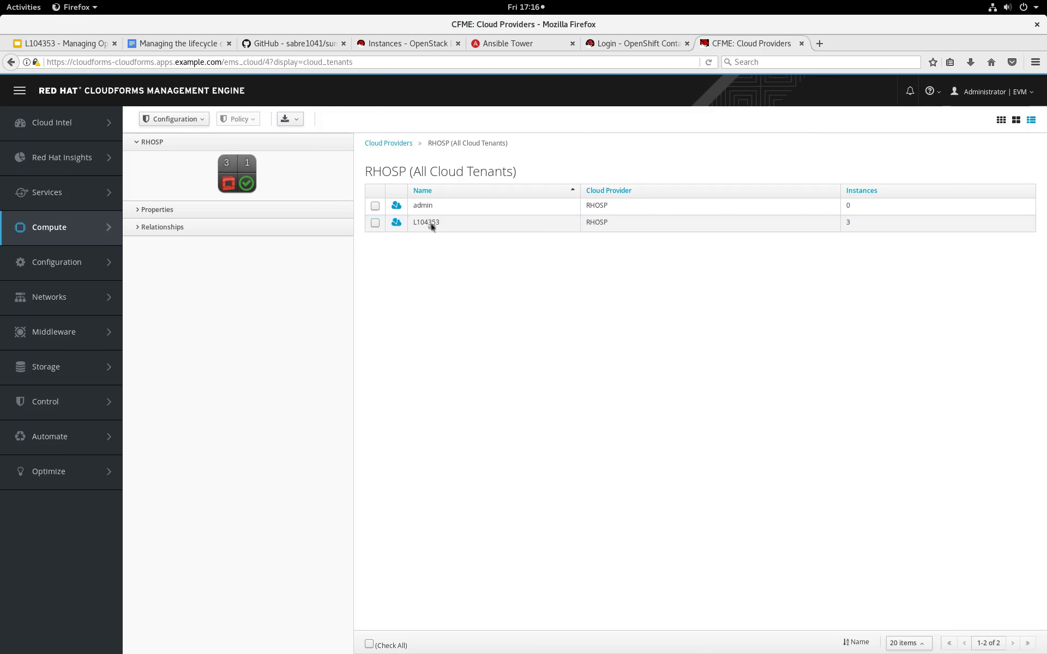
{"action": "left_click", "coordinate": [850, 226]}
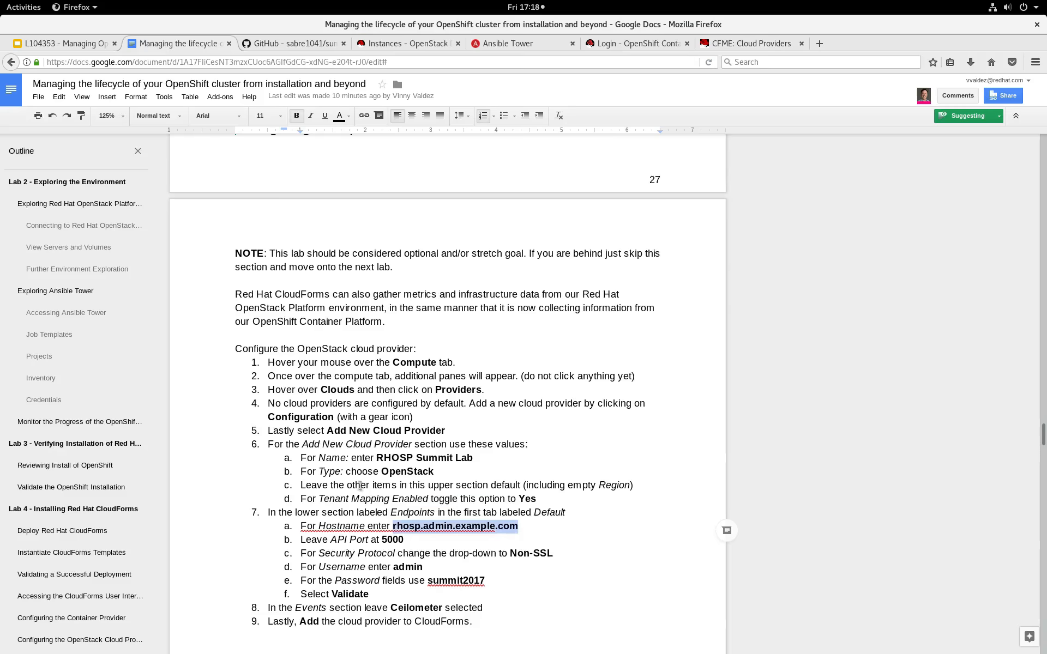
Switch to the lab guide and read the Deploy a Sample Application instructions in Lab 5.
{"action": "scroll", "coordinate": [359, 485], "scroll_direction": "down", "scroll_amount": 6}
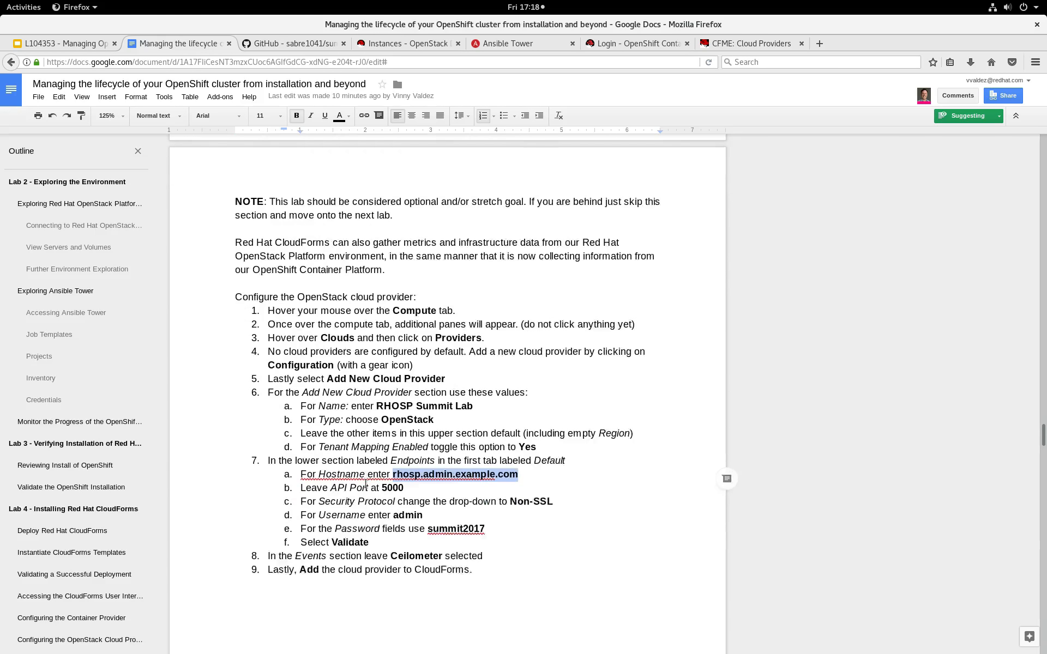
{"action": "scroll", "coordinate": [63, 543], "scroll_direction": "down", "scroll_amount": 5}
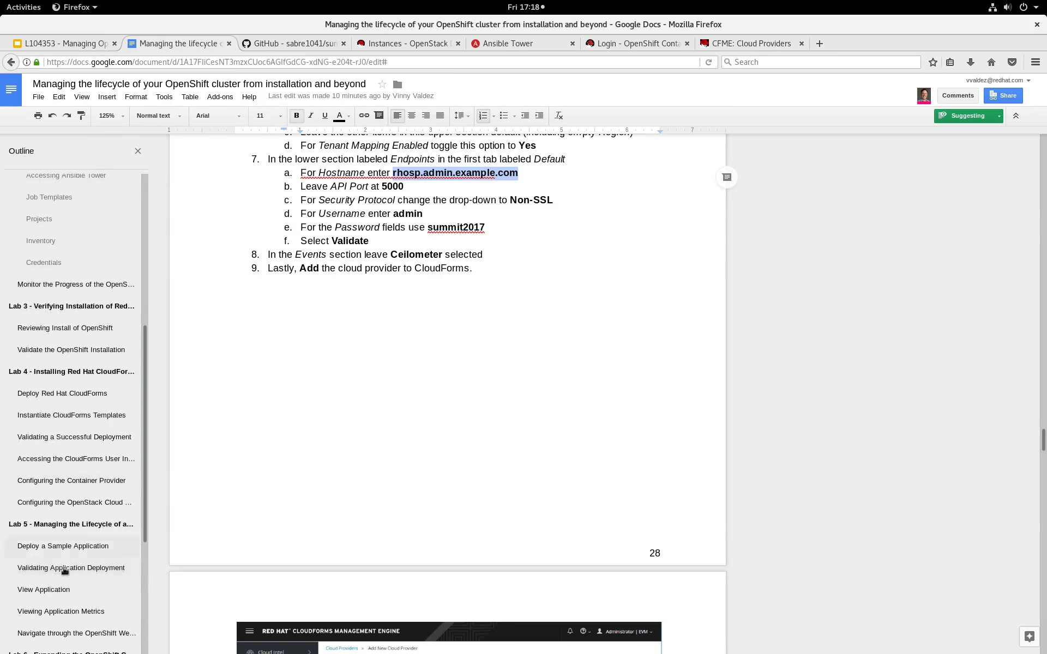
{"action": "left_click", "coordinate": [50, 524]}
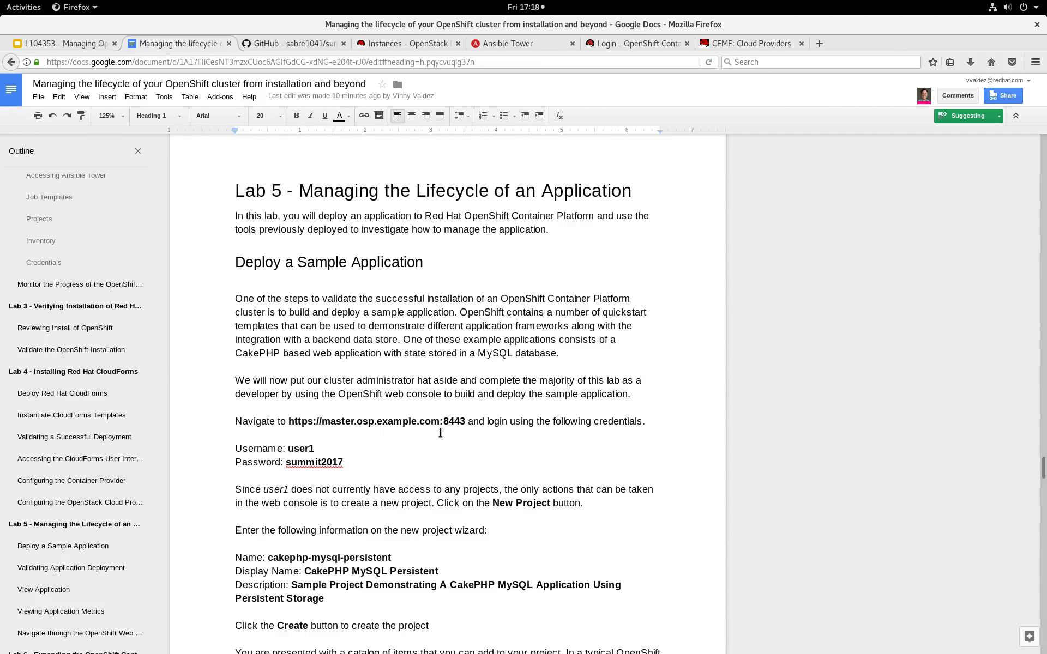
{"action": "scroll", "coordinate": [338, 559], "scroll_direction": "down", "scroll_amount": 3}
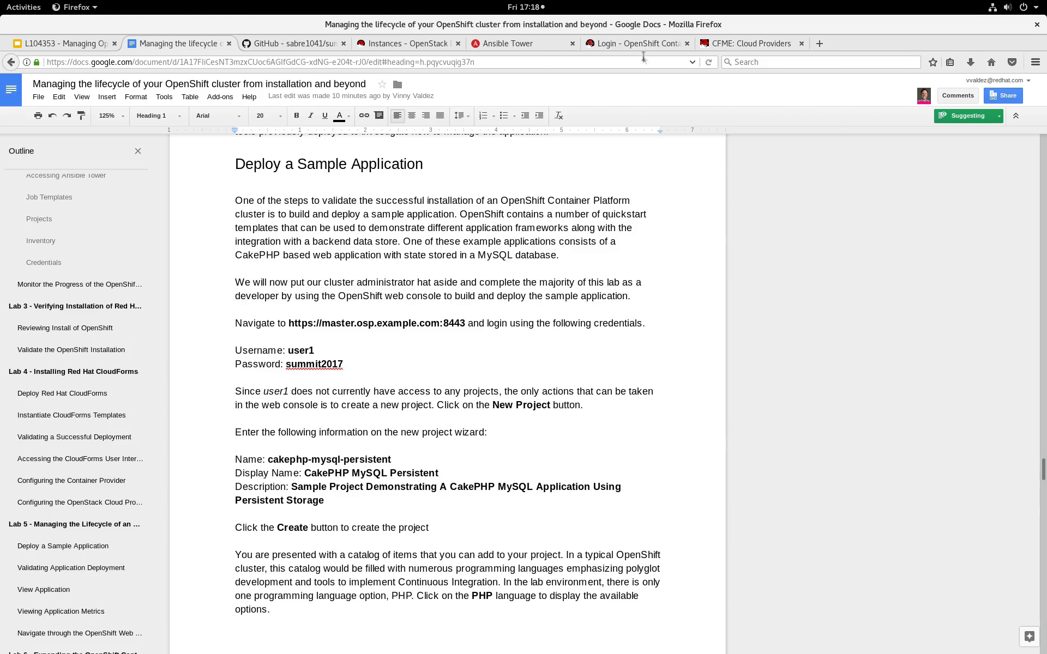
Log in to the OpenShift web console as user1 with the account password.
{"action": "left_click", "coordinate": [636, 45]}
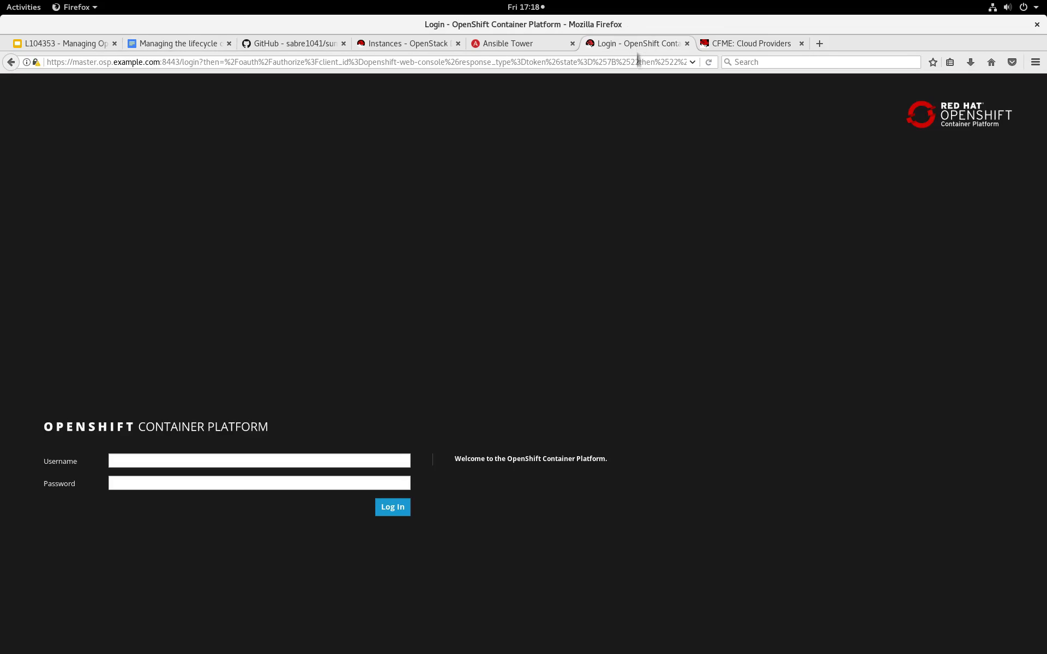
{"action": "left_click", "coordinate": [324, 457]}
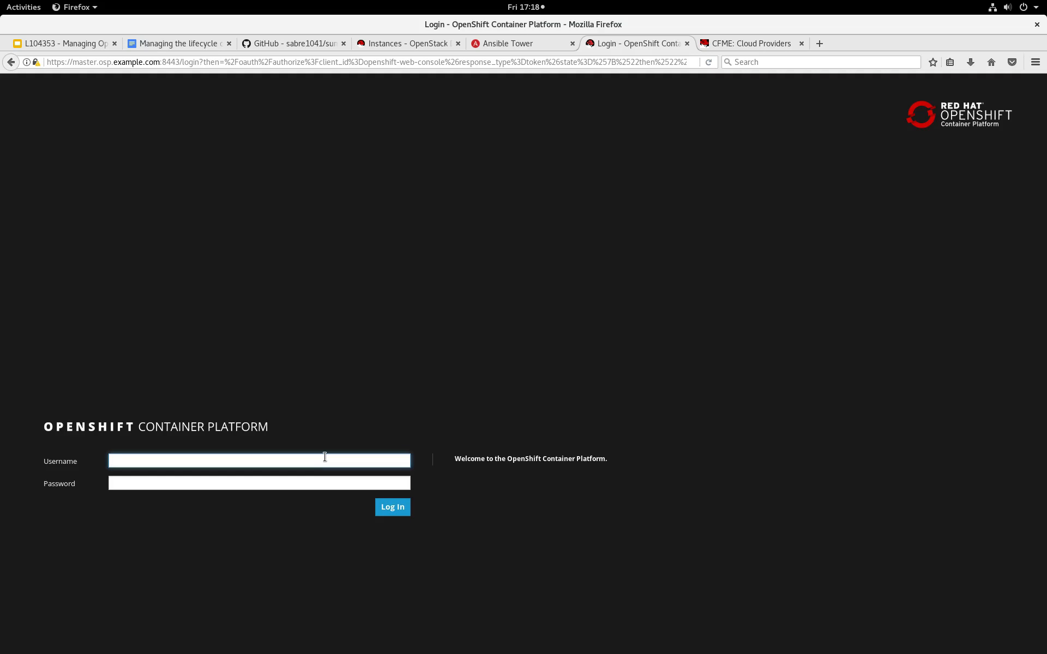
{"action": "type", "text": "user1"}
{"action": "key", "text": "Tab"}
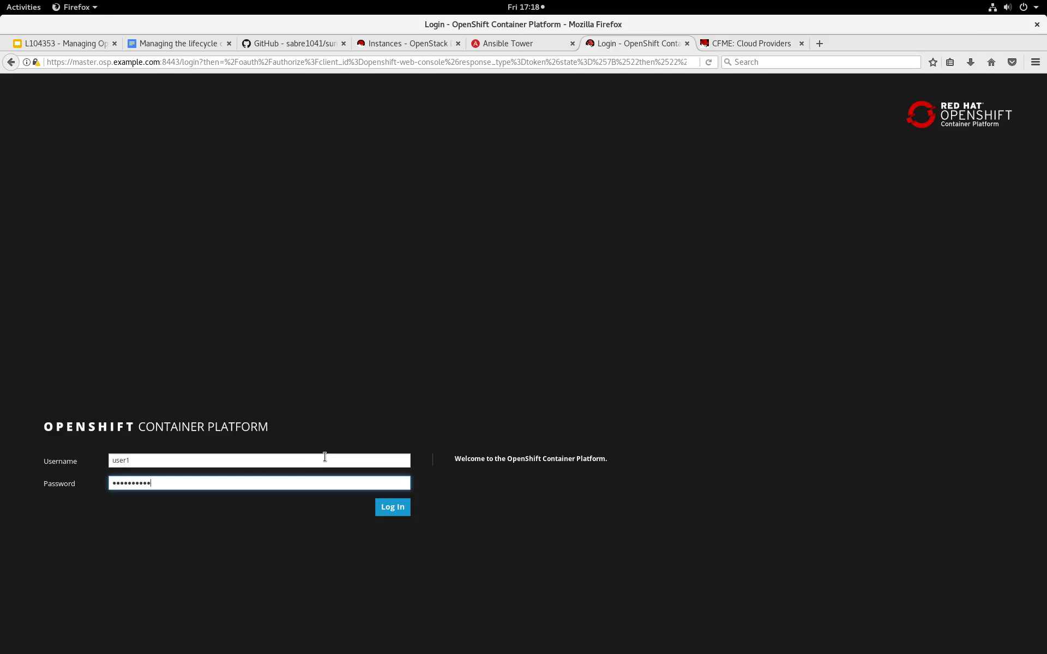
{"action": "key", "text": "Return"}
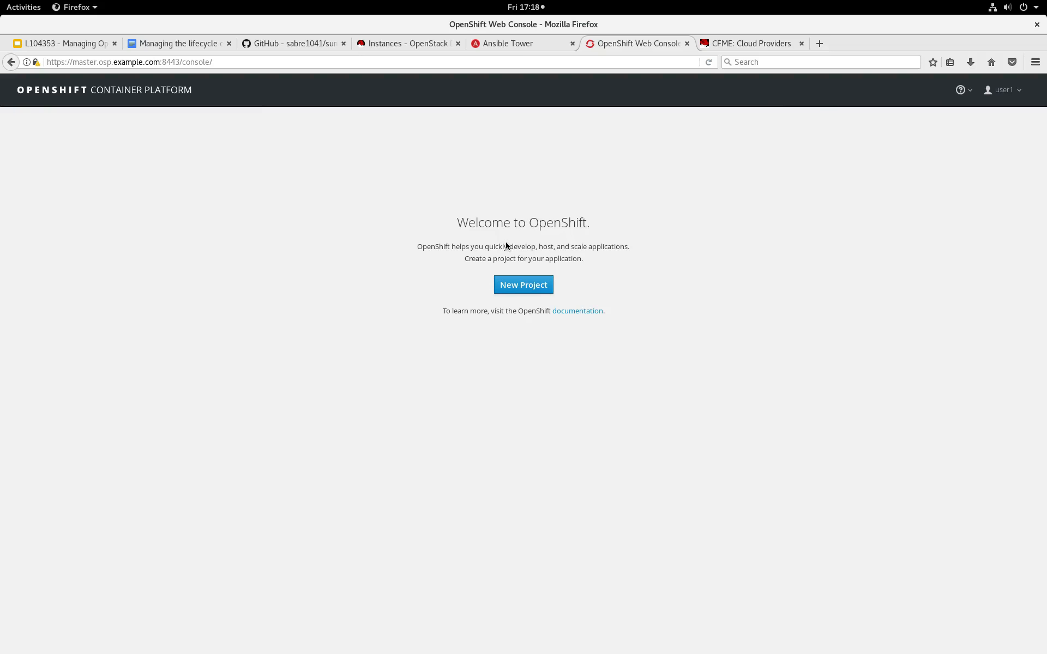
Create a new OpenShift project named cakephp-example, leaving the display name and description empty.
{"action": "left_click", "coordinate": [509, 280]}
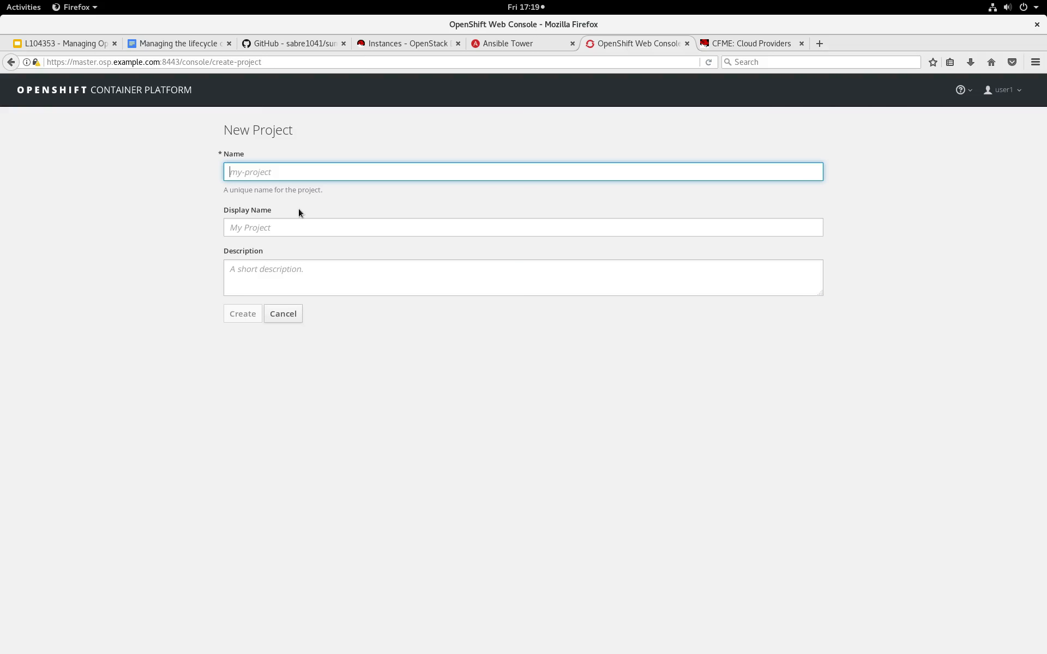
{"action": "type", "text": "cakephp"}
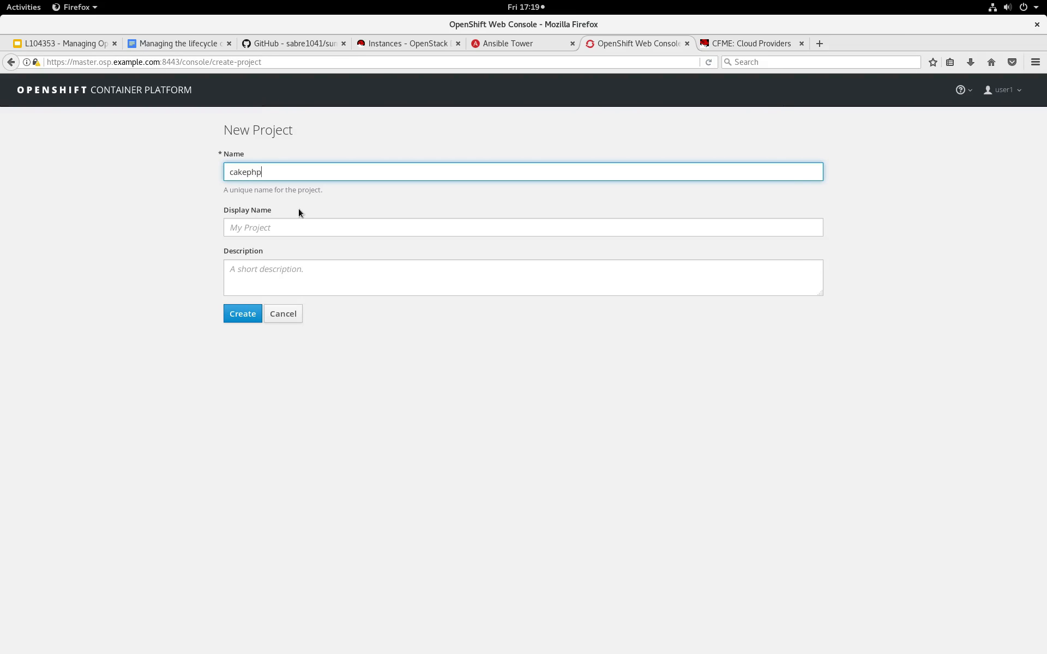
{"action": "type", "text": "-example"}
{"action": "key", "text": "Tab"}
{"action": "left_click", "coordinate": [241, 320]}
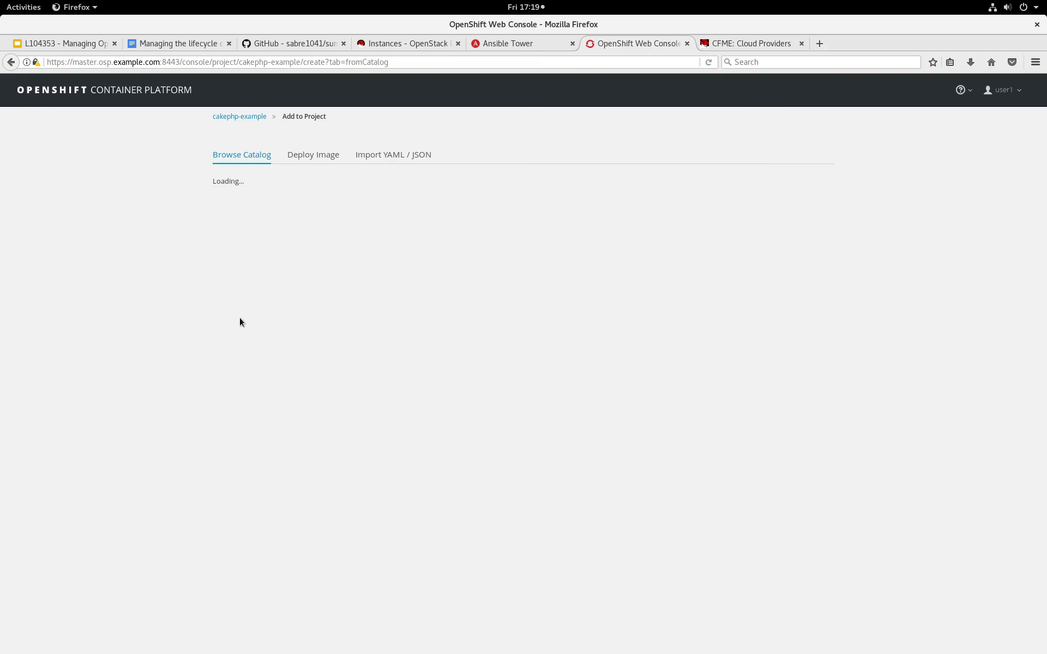
Choose the CakePHP + MySQL (Persistent) template from the PHP category of the catalog and review its parameters.
{"action": "left_click", "coordinate": [292, 267]}
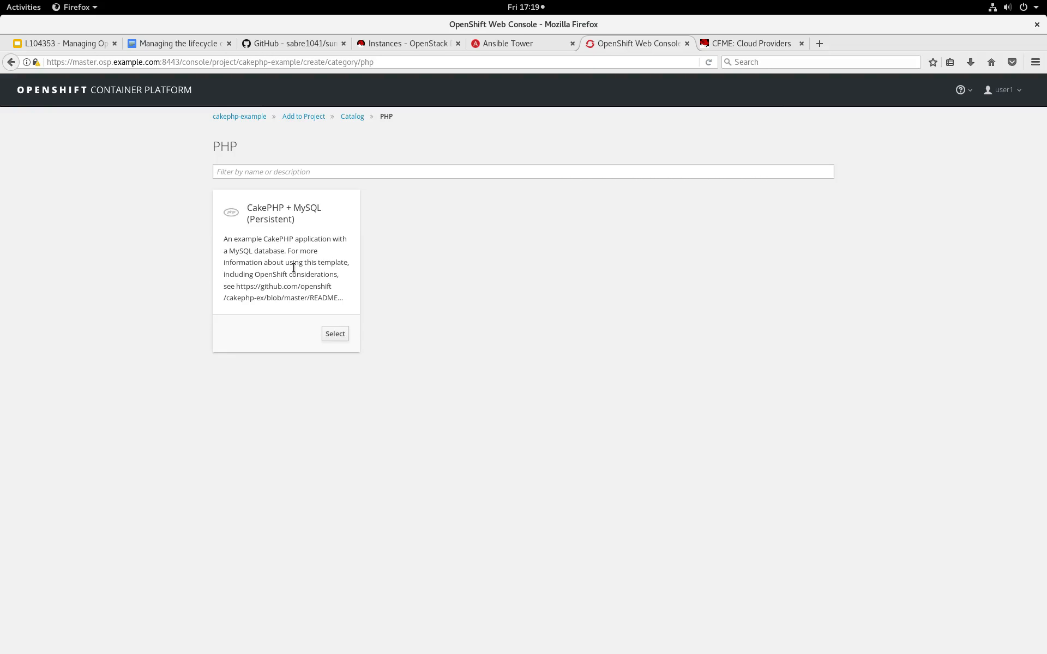
{"action": "left_click", "coordinate": [333, 333]}
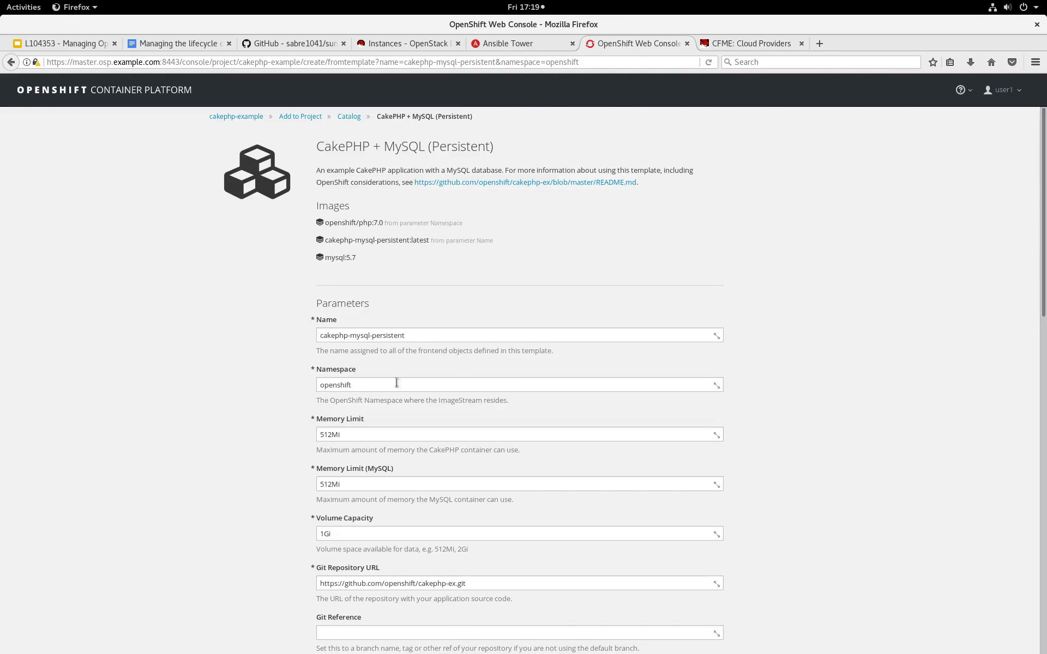
{"action": "scroll", "coordinate": [693, 459], "scroll_direction": "down", "scroll_amount": 5}
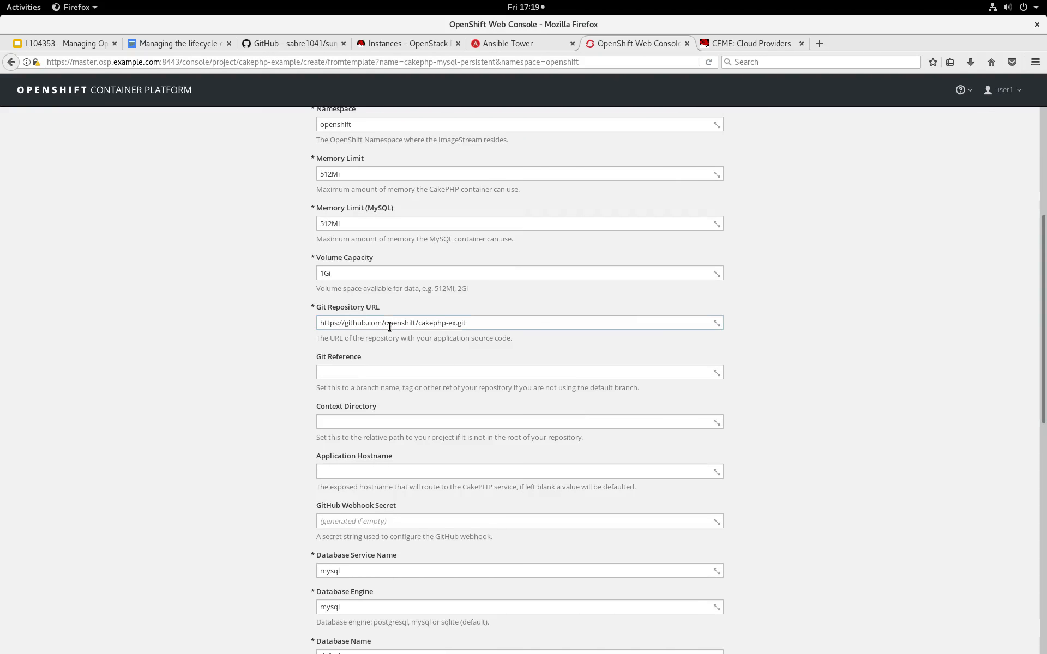
{"action": "key", "text": "alt+2"}
{"action": "scroll", "coordinate": [430, 426], "scroll_direction": "down", "scroll_amount": 10}
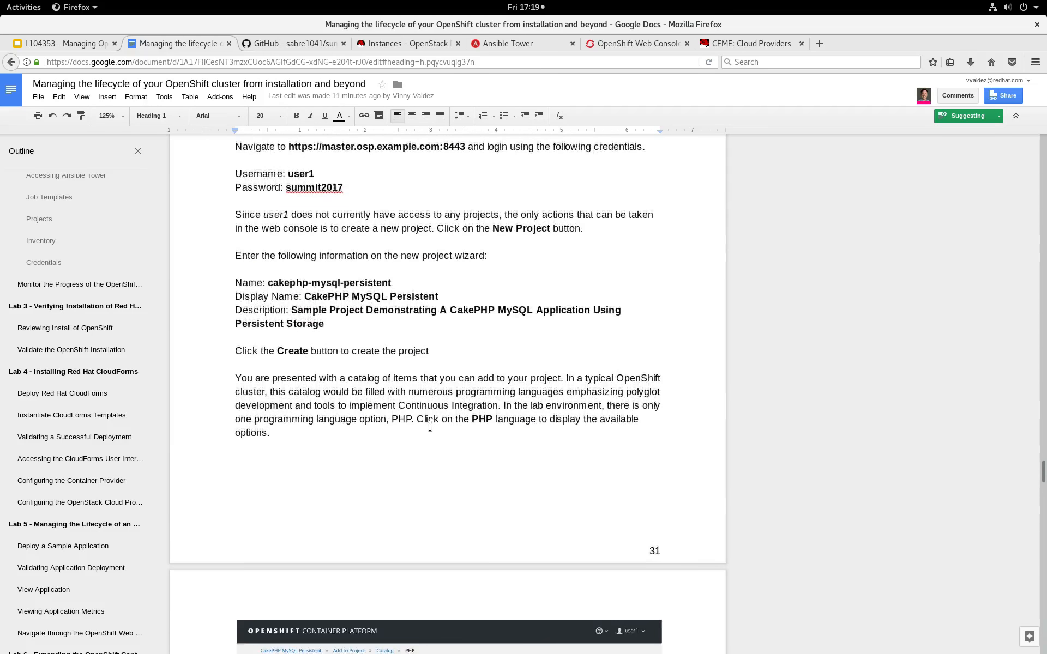
{"action": "scroll", "coordinate": [432, 427], "scroll_direction": "down", "scroll_amount": 5}
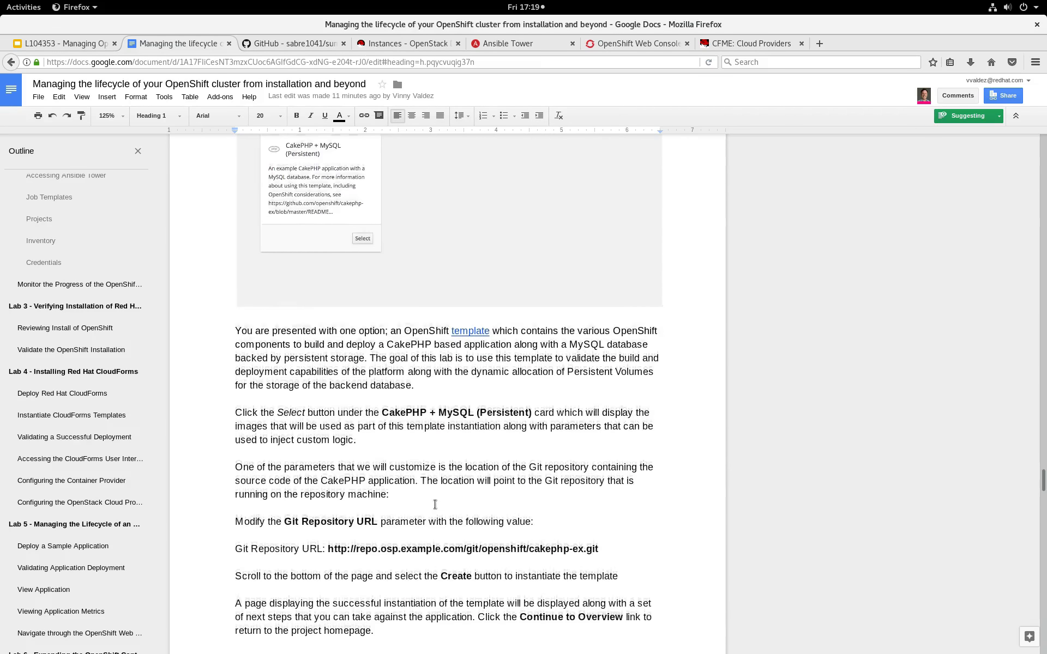
{"action": "left_click_drag", "start_coordinate": [329, 493], "coordinate": [598, 493]}
{"action": "key", "text": "ctrl+c"}
{"action": "key", "text": "alt+6"}
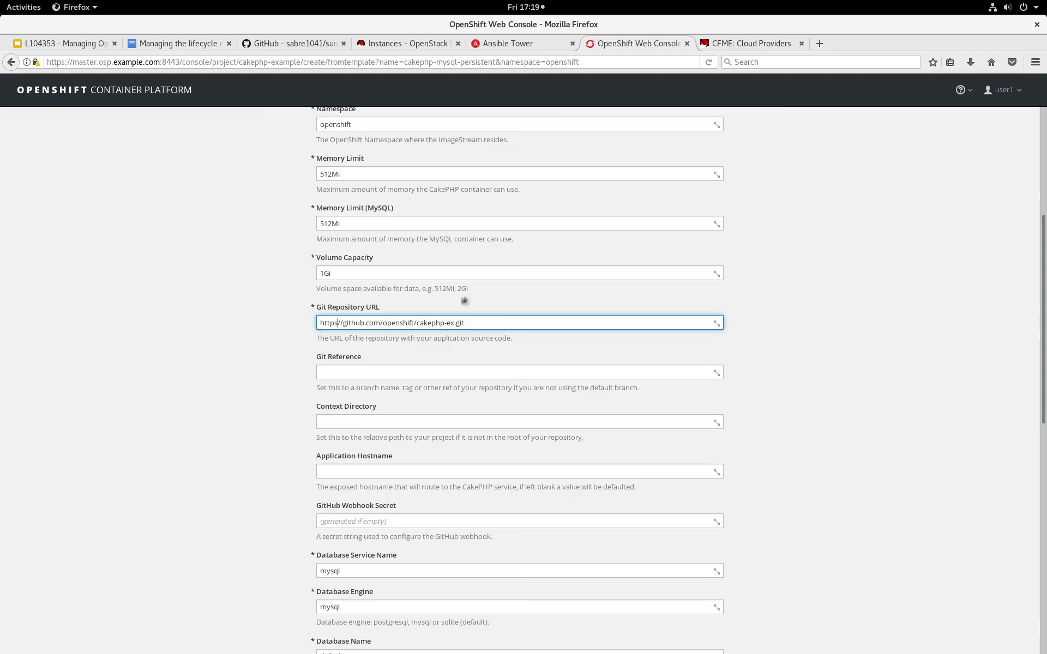
{"action": "triple_click", "coordinate": [479, 324]}
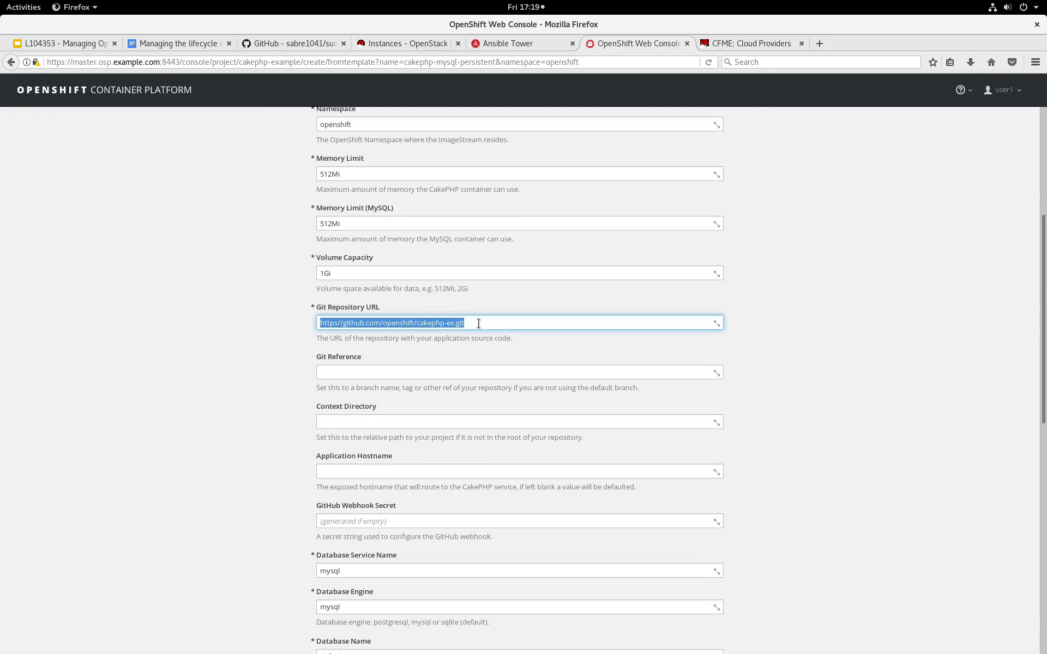
{"action": "key", "text": "ctrl+v"}
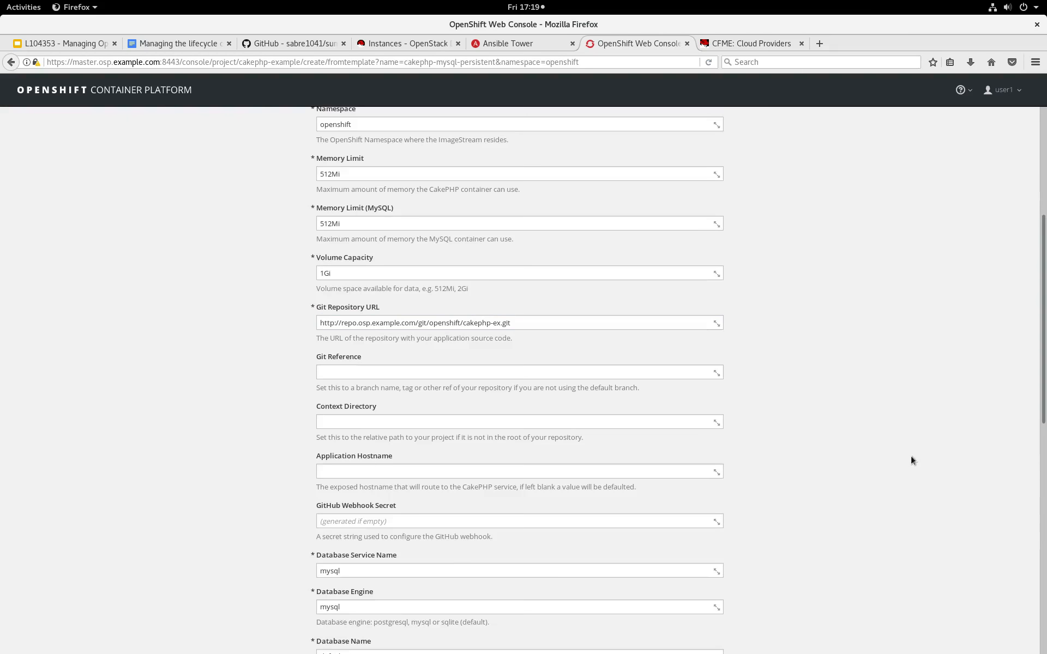
Create the application from the template with the remaining parameters at their defaults and continue to the project overview.
{"action": "scroll", "coordinate": [911, 456], "scroll_direction": "down", "scroll_amount": 10}
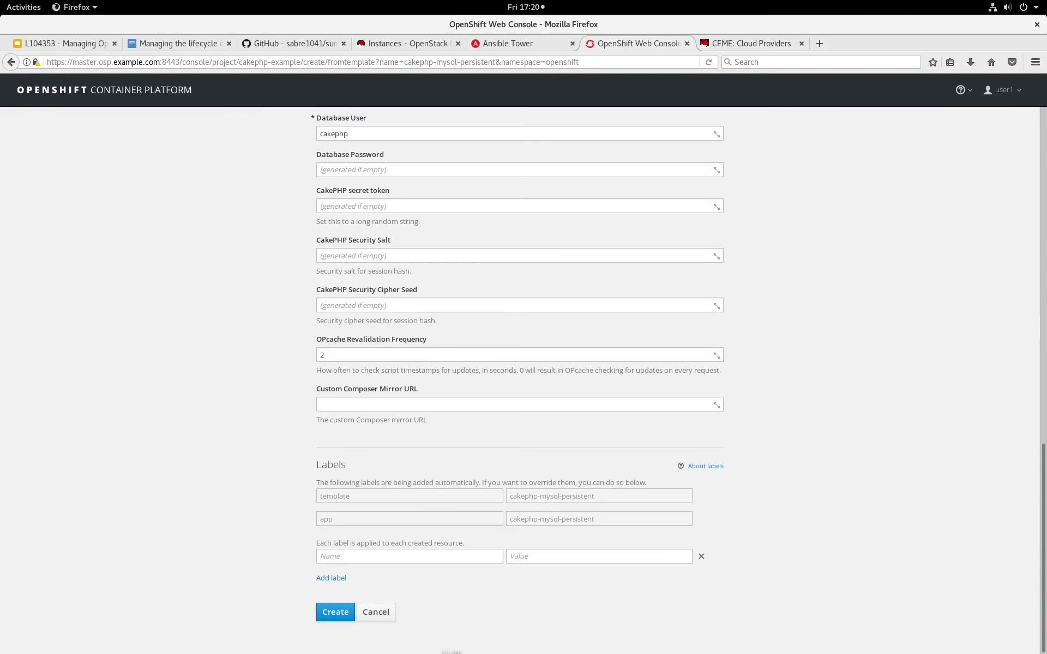
{"action": "left_click", "coordinate": [335, 611]}
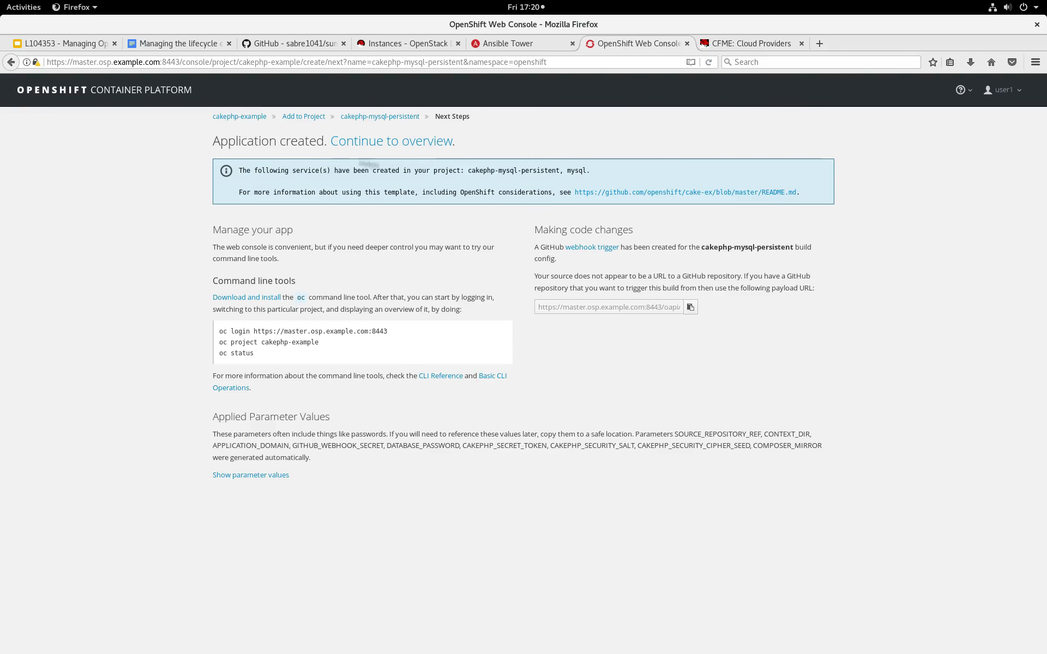
{"action": "left_click", "coordinate": [411, 143]}
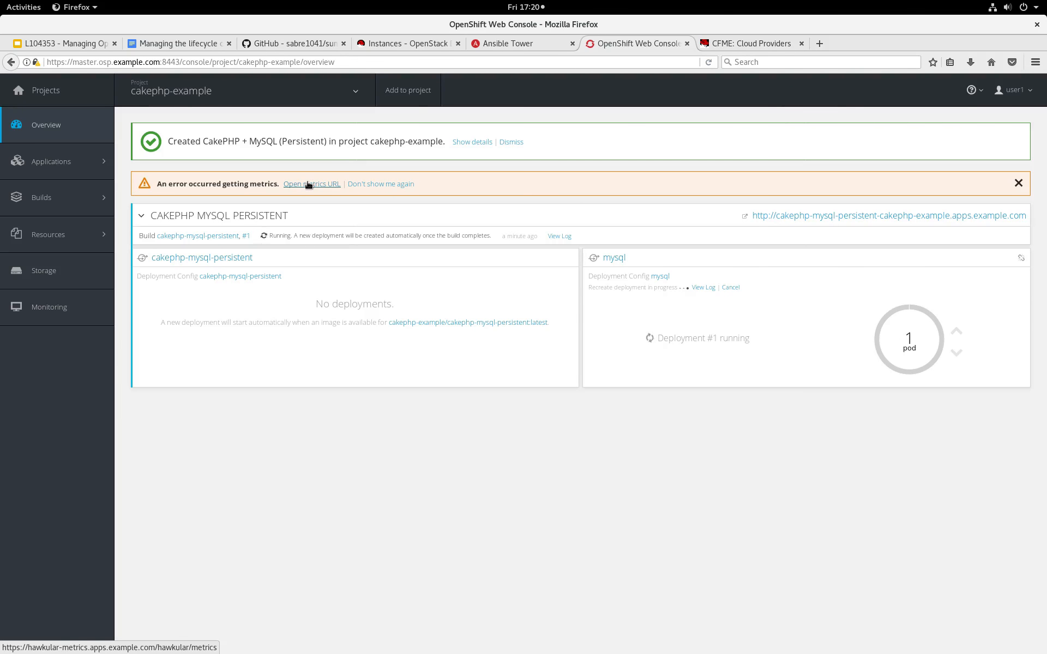
Review the log of cakephp-mysql-persistent build #1 and the cakephp-example project's pods and deployments.
{"action": "left_click", "coordinate": [560, 237]}
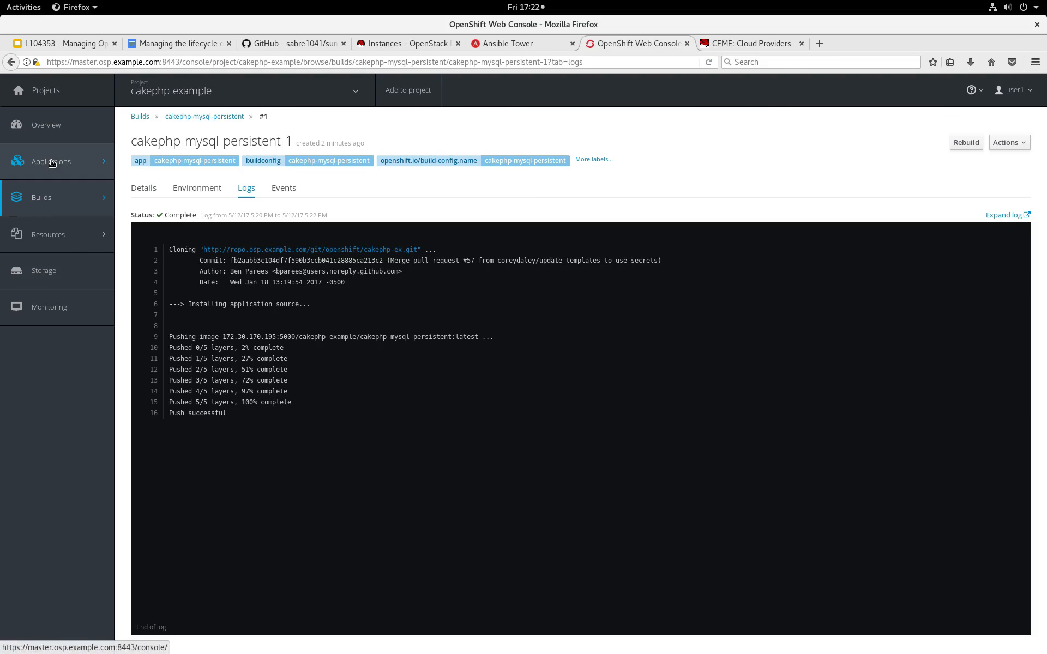
{"action": "mouse_move", "coordinate": [80, 165]}
{"action": "left_click", "coordinate": [137, 183]}
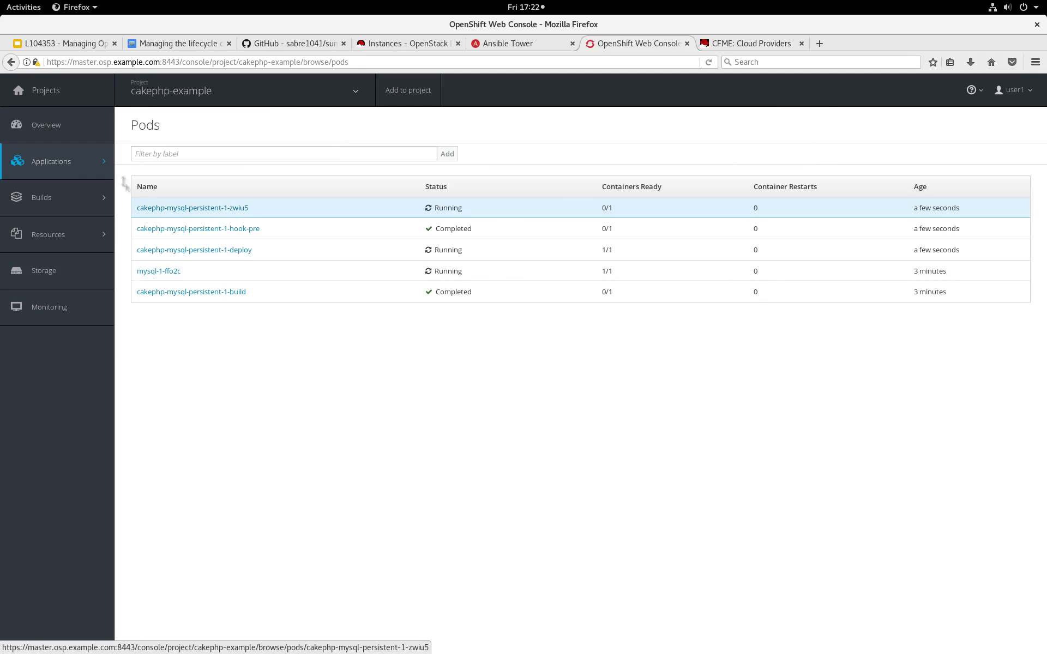
{"action": "mouse_move", "coordinate": [60, 164]}
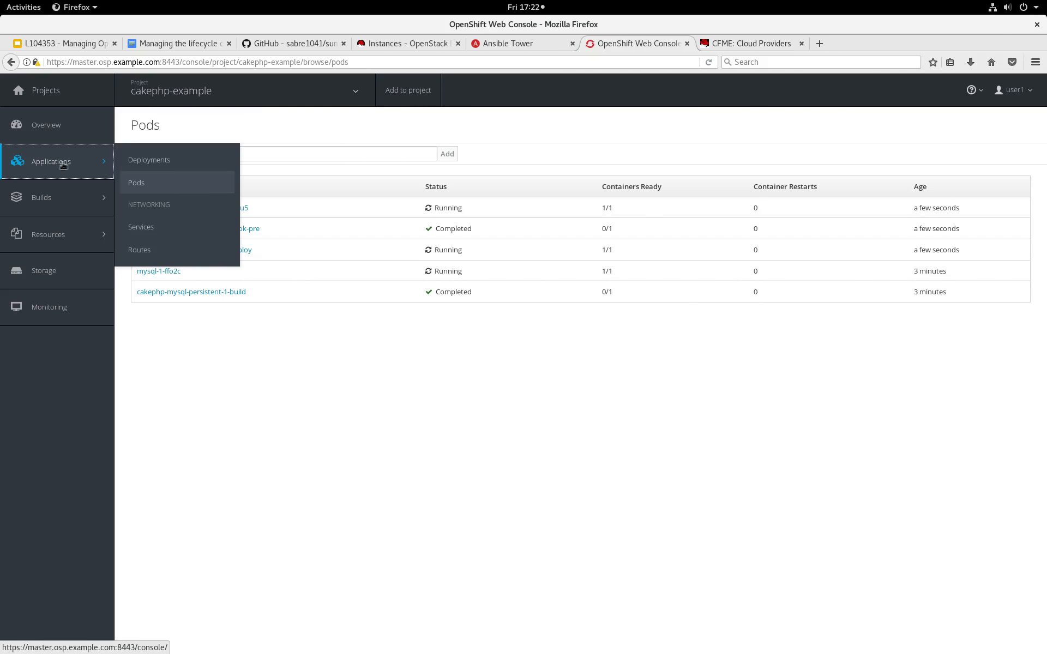
{"action": "left_click", "coordinate": [146, 161]}
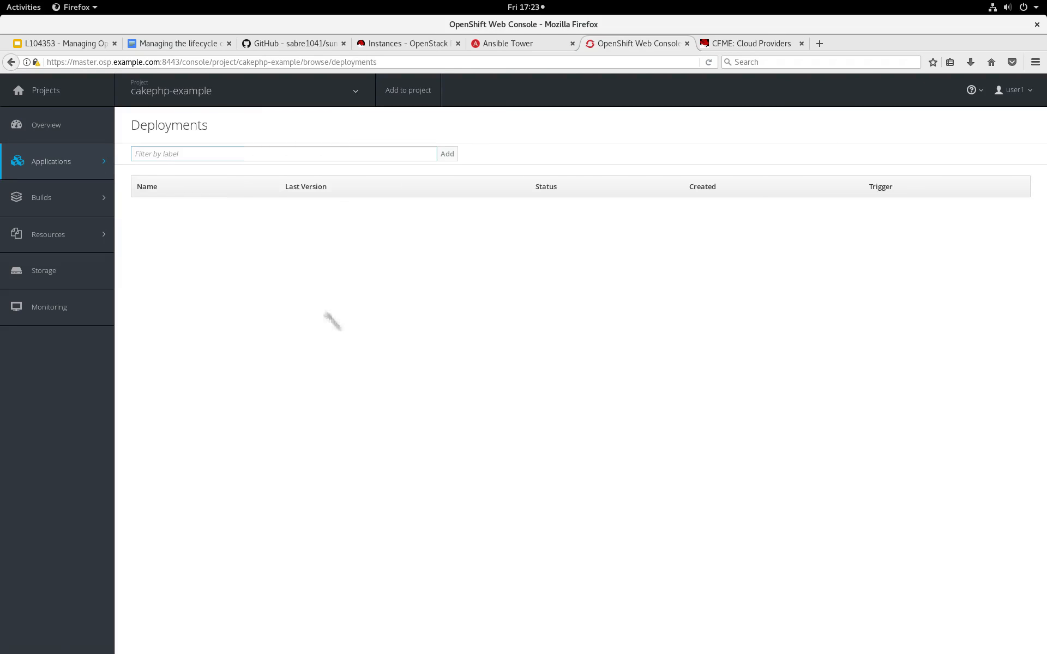
Return to the project overview, open the CakePHP application through its route URL and look through the welcome page.
{"action": "left_click", "coordinate": [63, 131]}
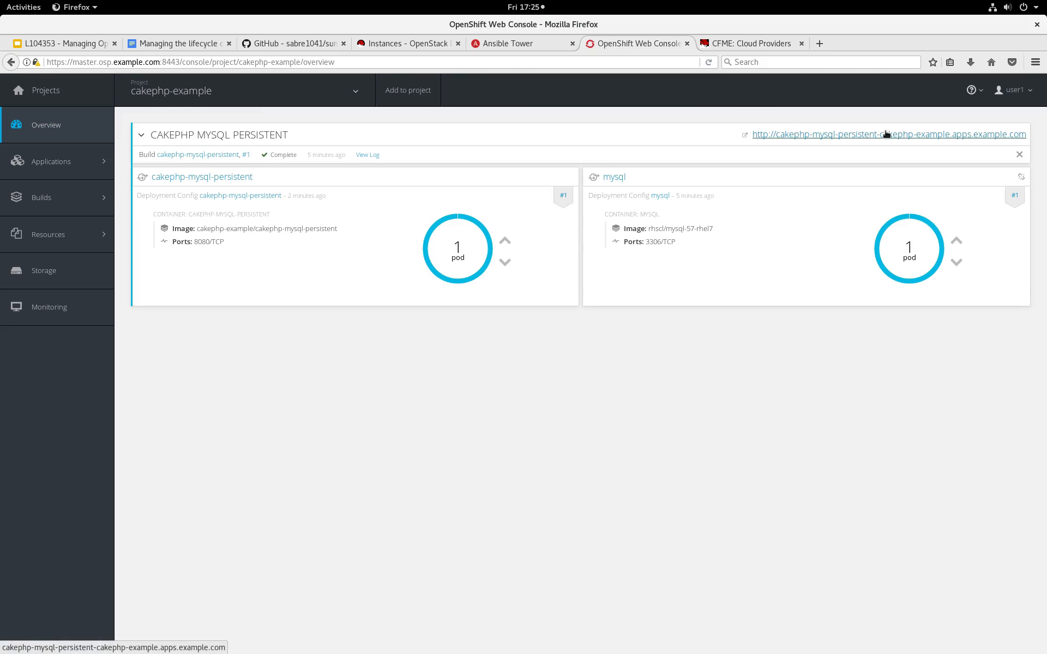
{"action": "left_click", "coordinate": [848, 137]}
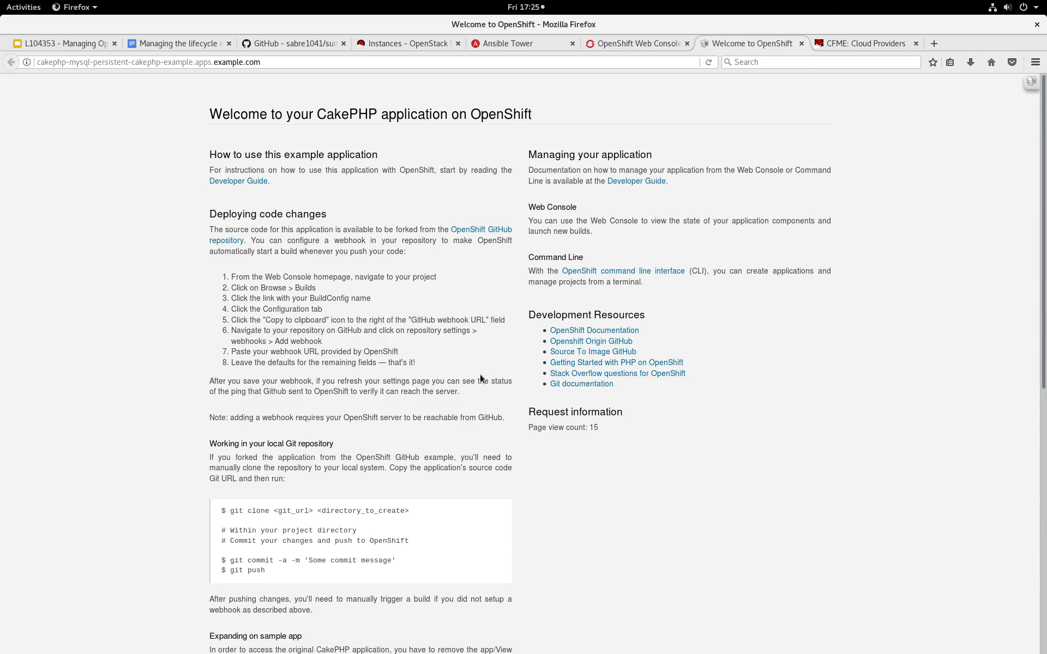
{"action": "scroll", "coordinate": [480, 378], "scroll_direction": "down", "scroll_amount": 5}
{"action": "scroll", "coordinate": [480, 378], "scroll_direction": "up", "scroll_amount": 5}
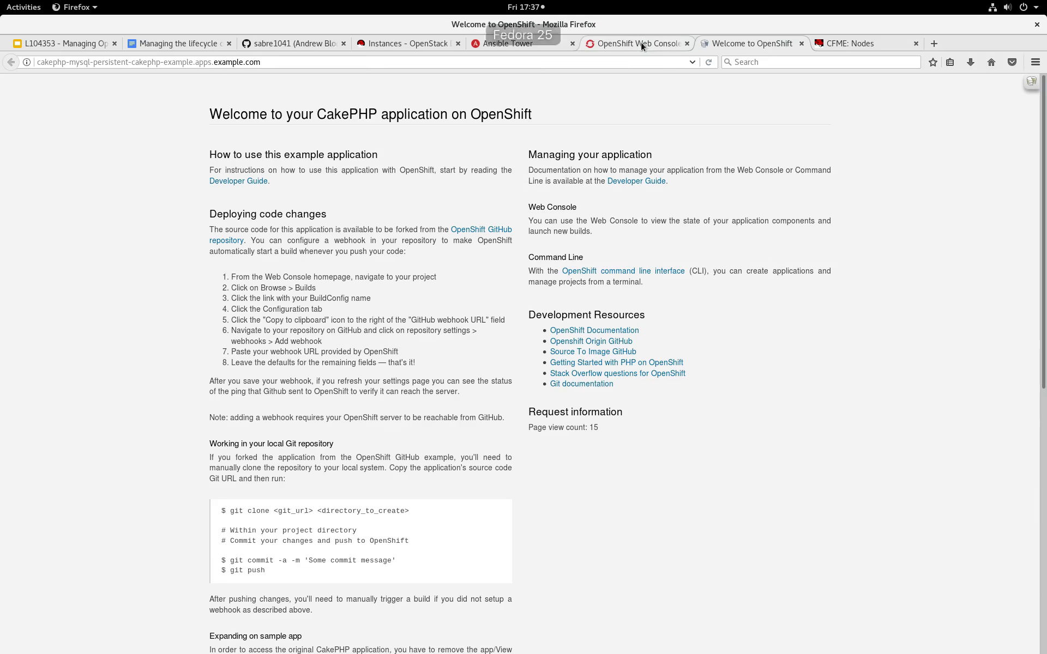
Return to the OpenShift web console and open the metrics of the running cakephp-mysql-persistent-1-zwiu5 pod.
{"action": "left_click", "coordinate": [640, 42]}
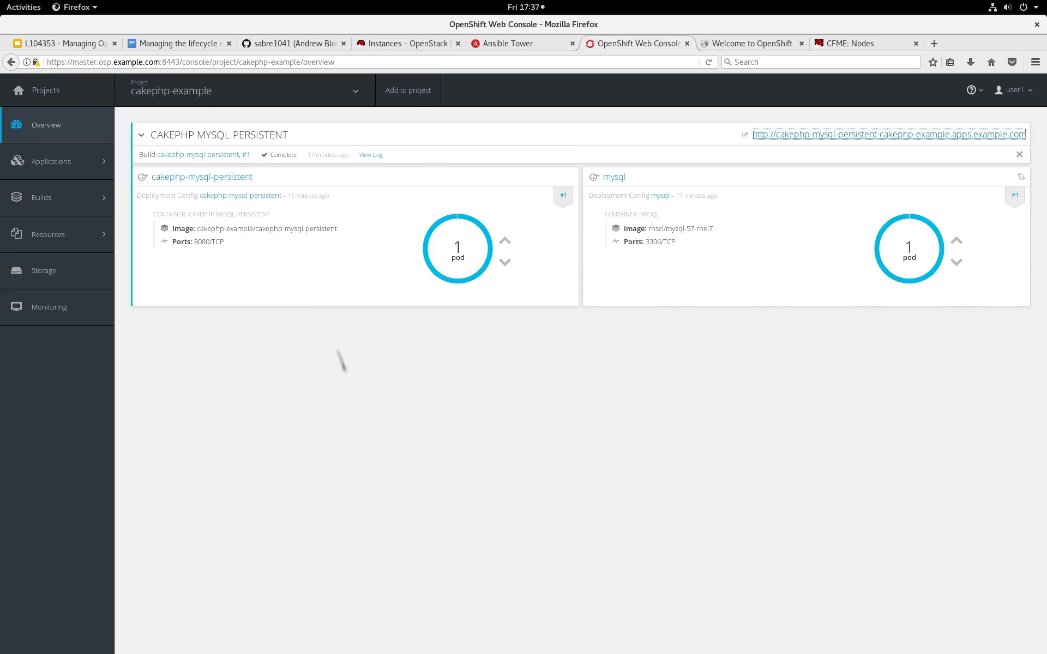
{"action": "left_click", "coordinate": [375, 380]}
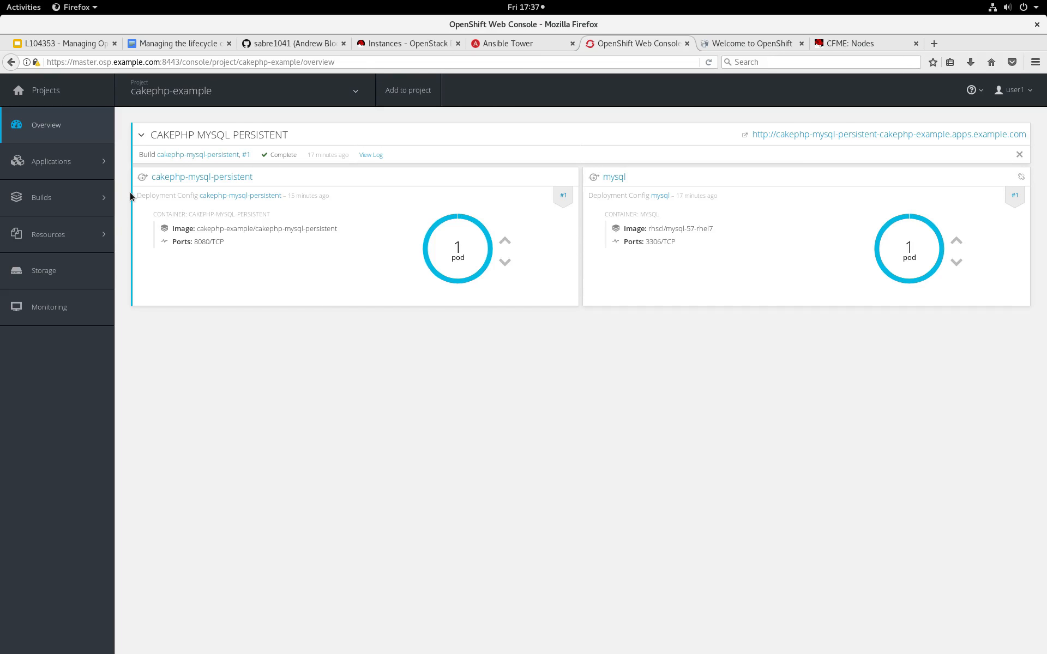
{"action": "left_click", "coordinate": [82, 164]}
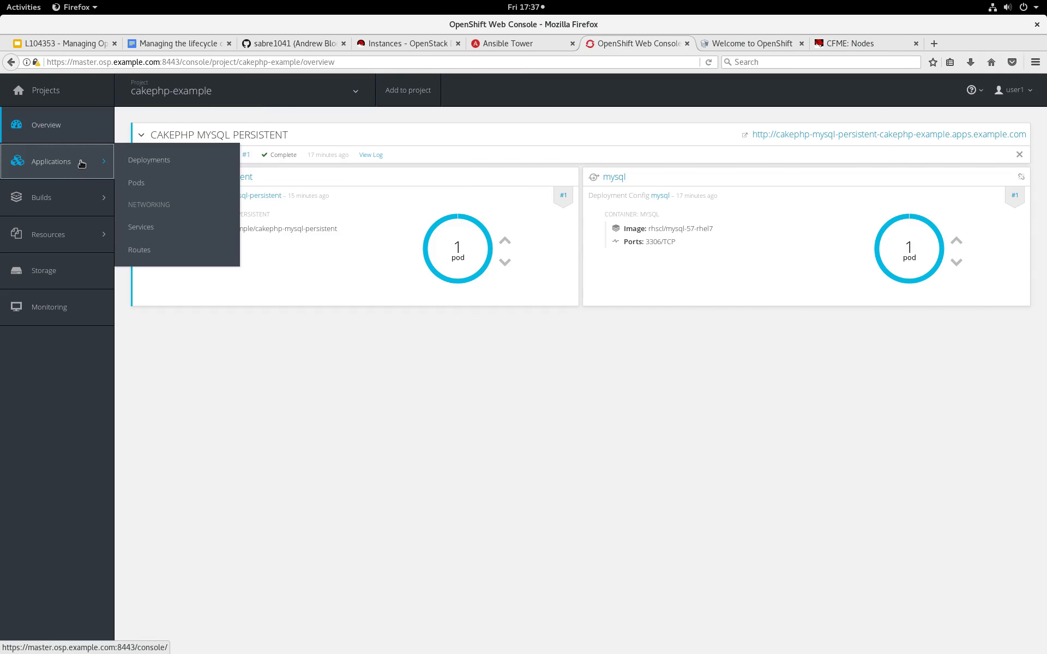
{"action": "left_click", "coordinate": [134, 182]}
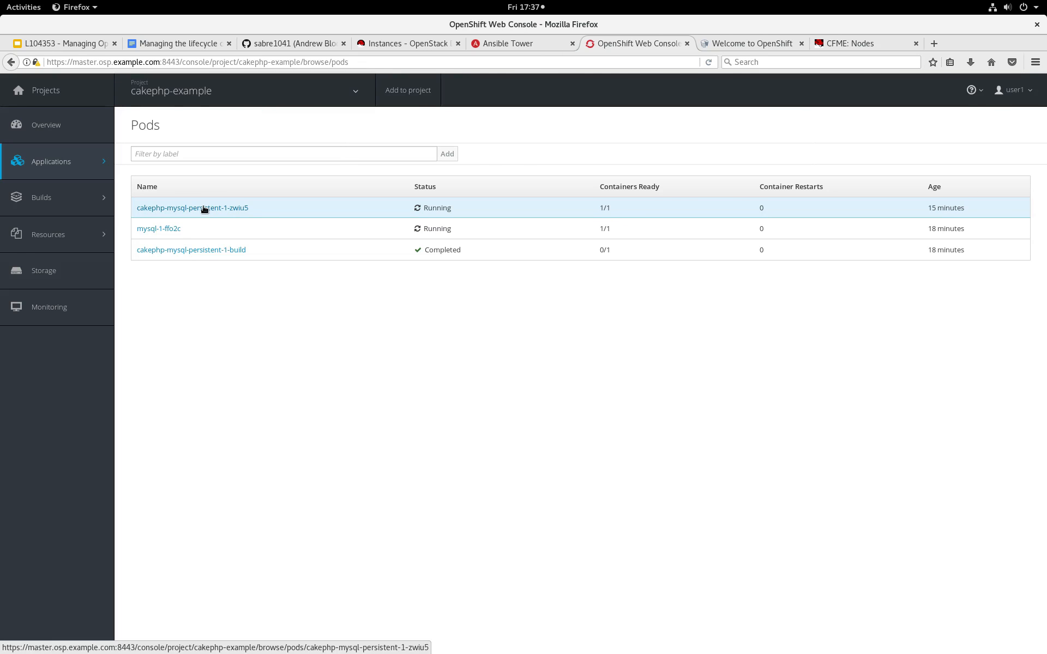
{"action": "left_click", "coordinate": [204, 208]}
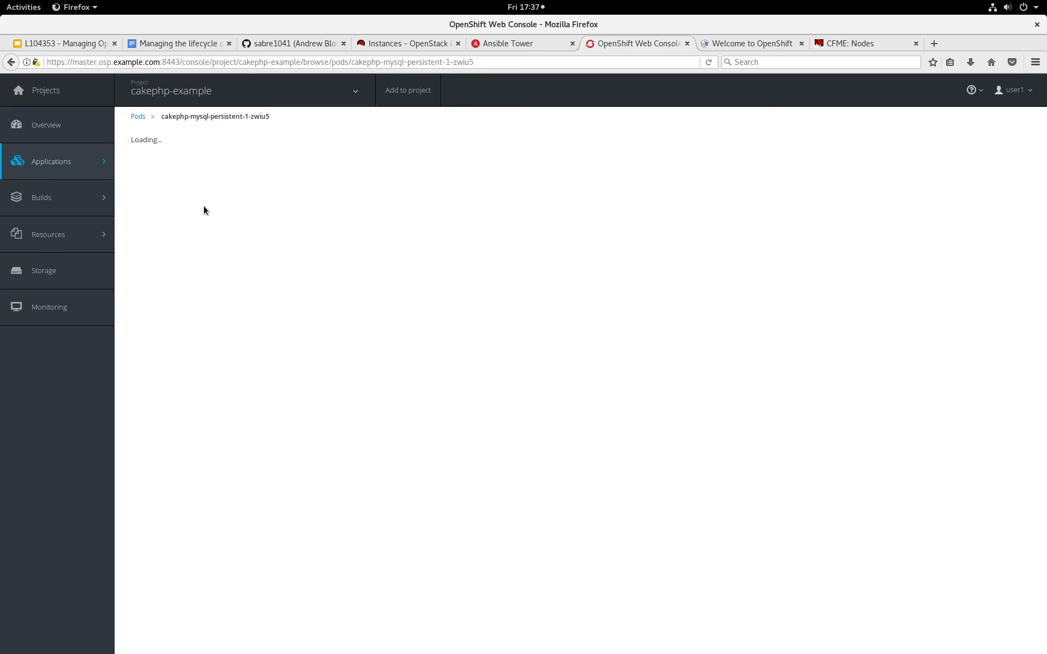
{"action": "left_click", "coordinate": [251, 191]}
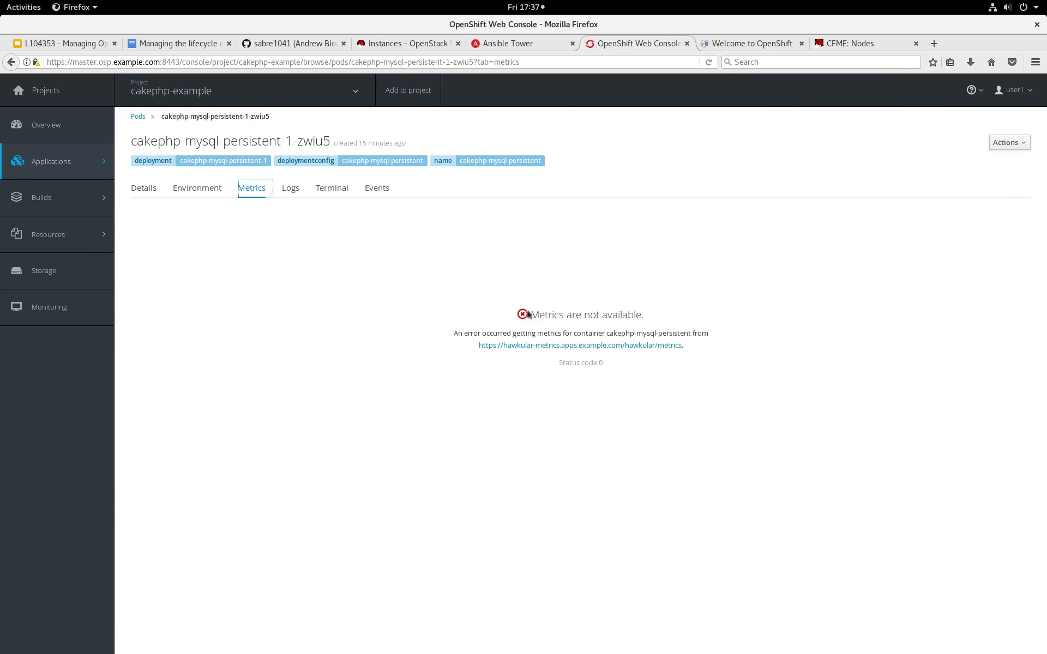
Open the Hawkular metrics URL in a separate tab, add a security exception for its certificate and close that tab.
{"action": "right_click", "coordinate": [533, 346]}
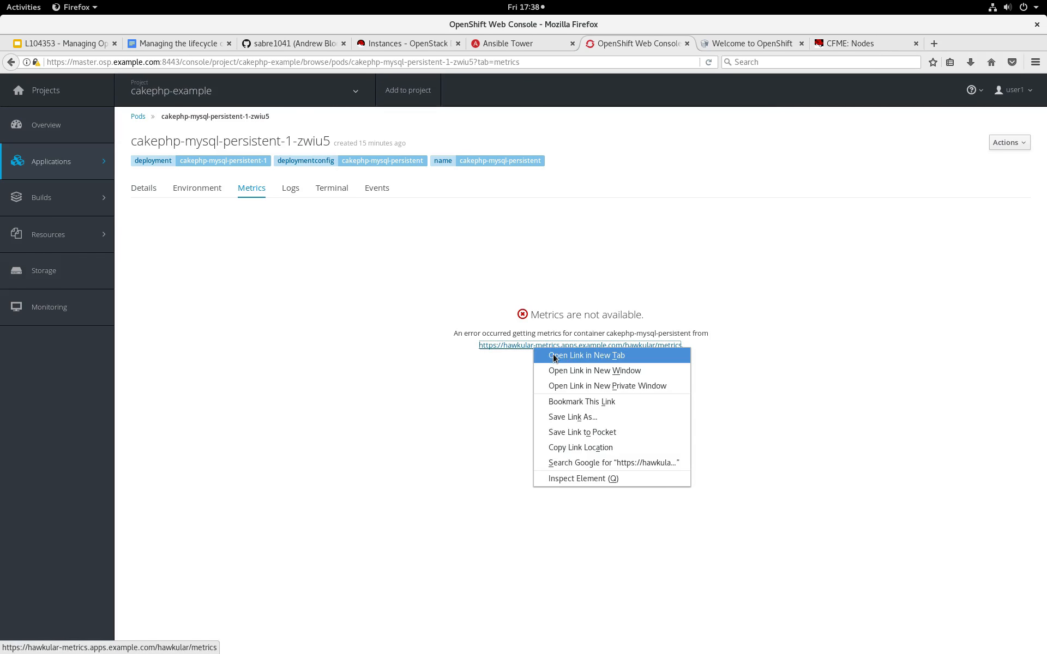
{"action": "left_click", "coordinate": [553, 357]}
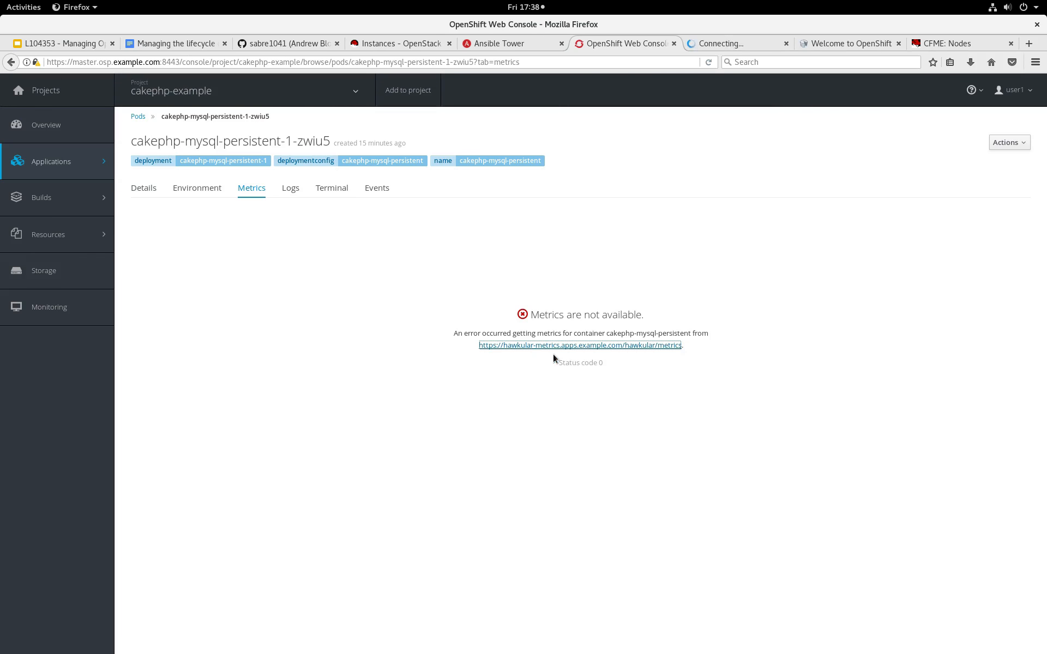
{"action": "left_click", "coordinate": [704, 48]}
{"action": "left_click", "coordinate": [693, 395]}
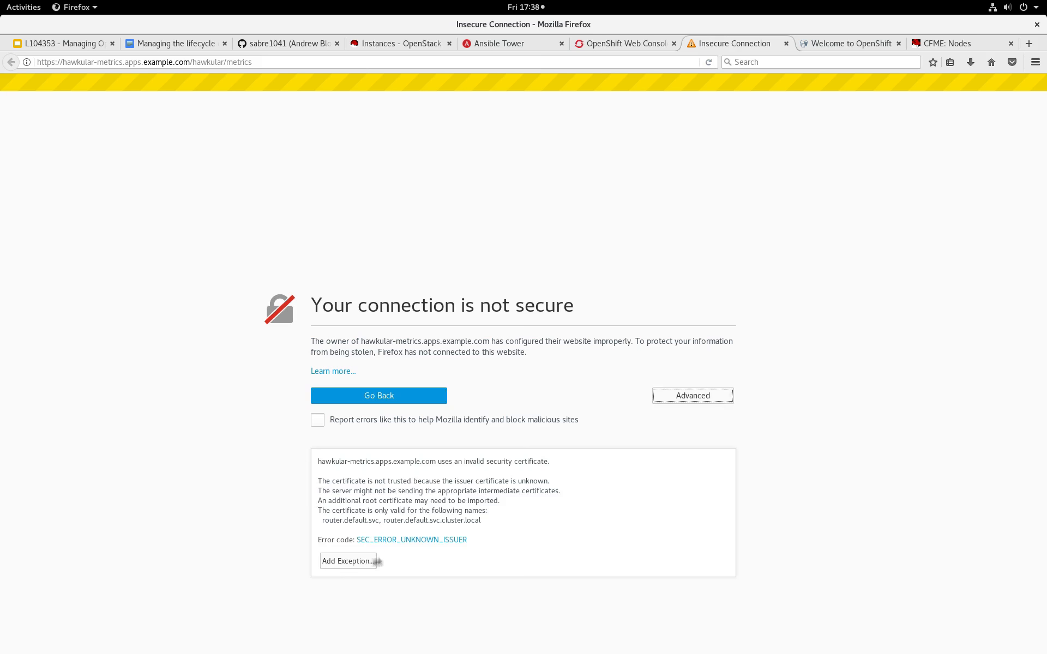
{"action": "left_click", "coordinate": [351, 561]}
{"action": "left_click", "coordinate": [427, 479]}
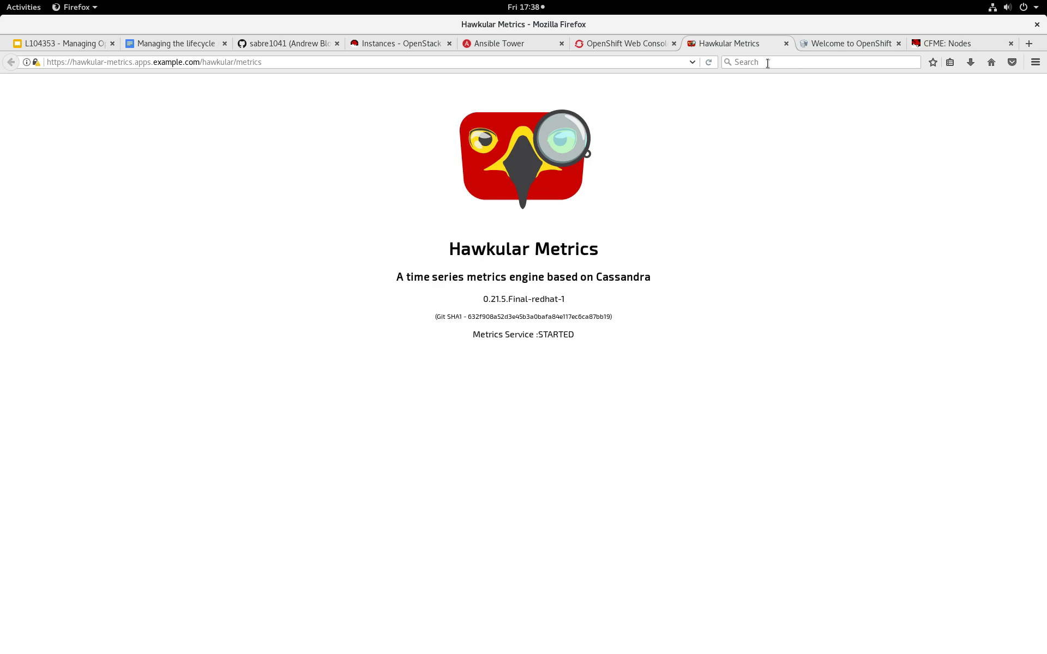
{"action": "left_click", "coordinate": [786, 44]}
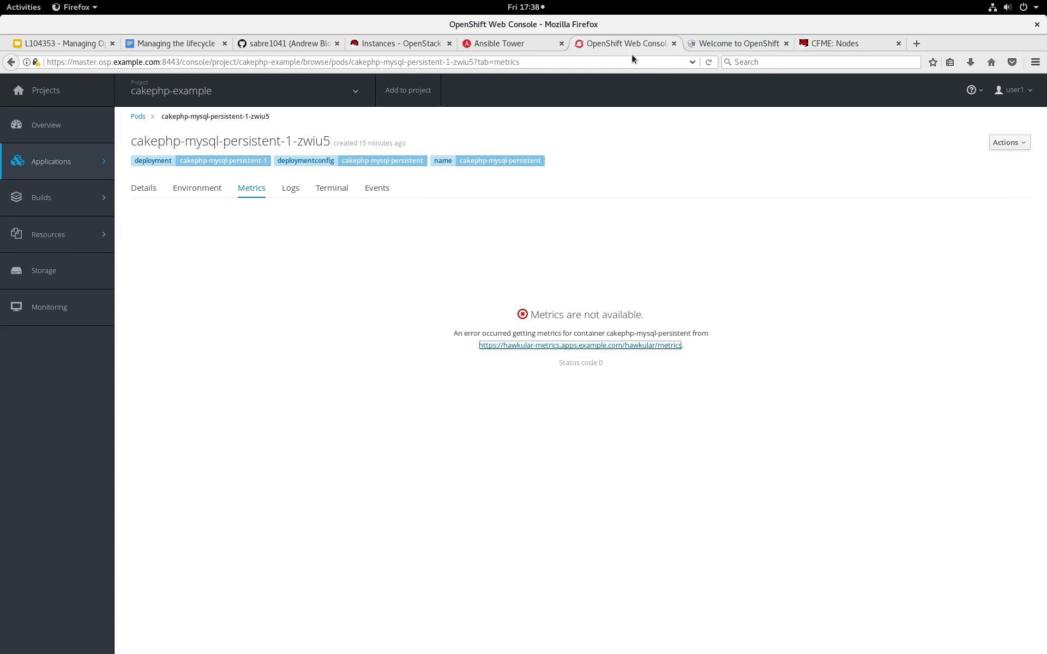
Reopen the cakephp-mysql-persistent-1-zwiu5 pod from the pods list and review its metrics.
{"action": "mouse_move", "coordinate": [93, 161]}
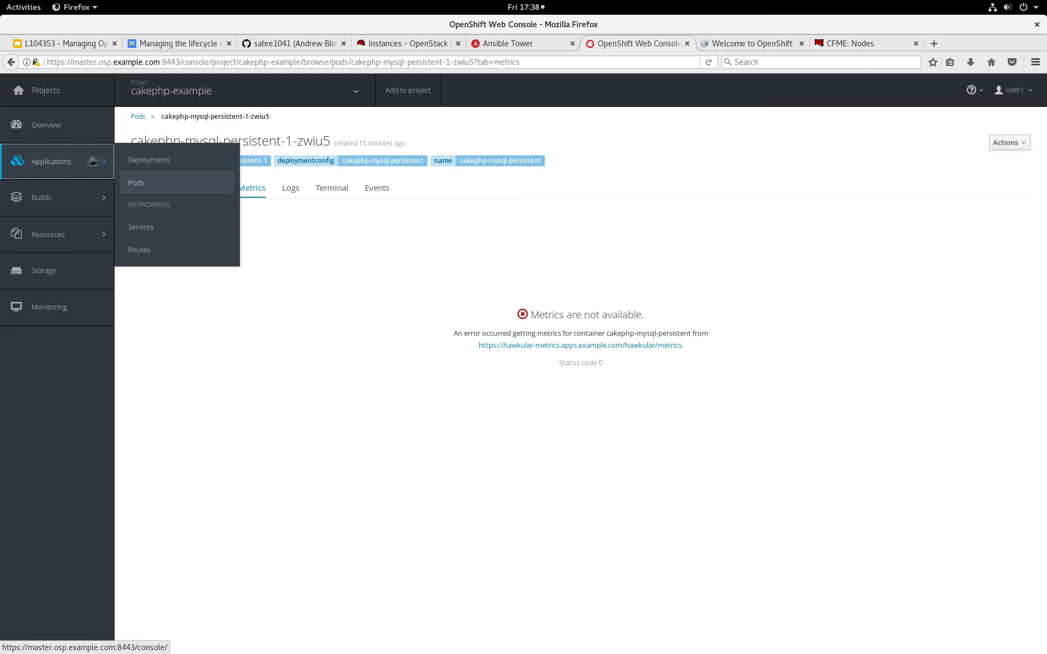
{"action": "left_click", "coordinate": [139, 182]}
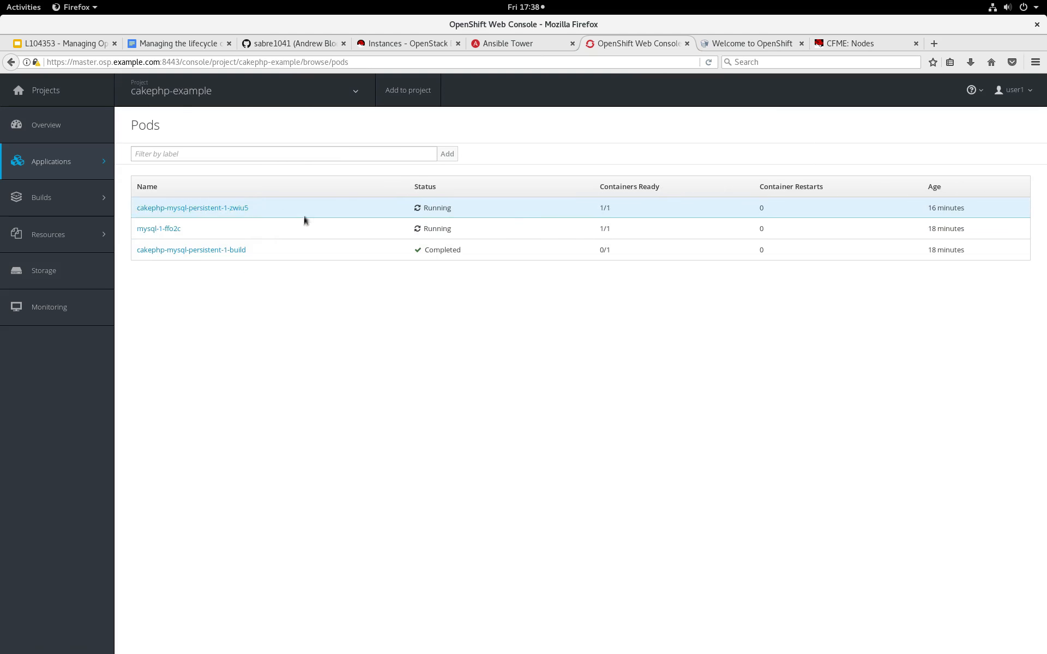
{"action": "left_click", "coordinate": [223, 210]}
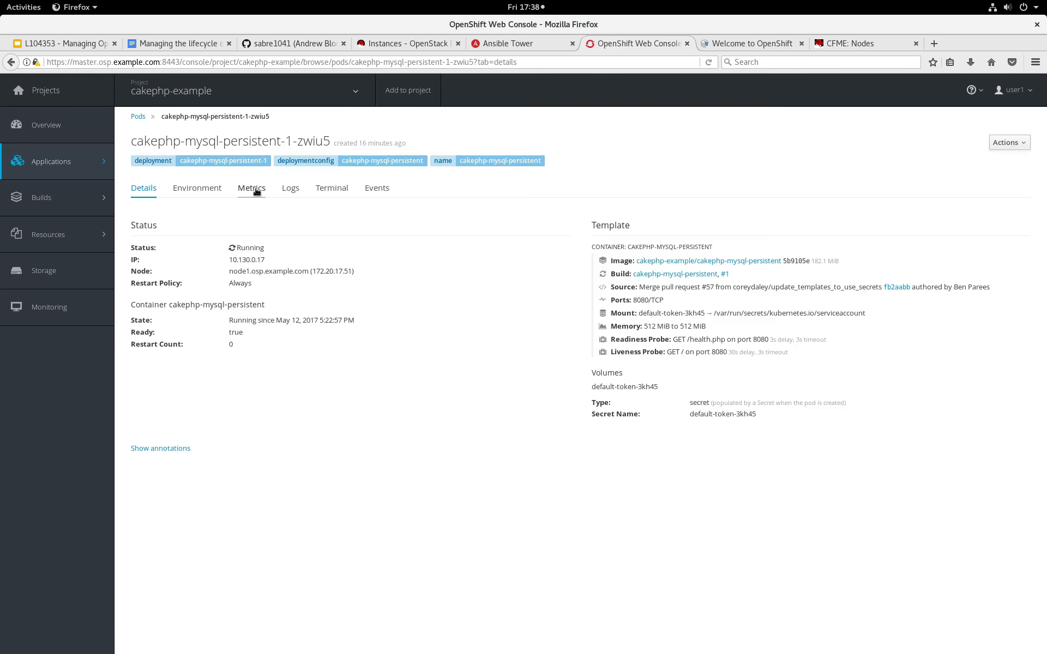
{"action": "left_click", "coordinate": [256, 190]}
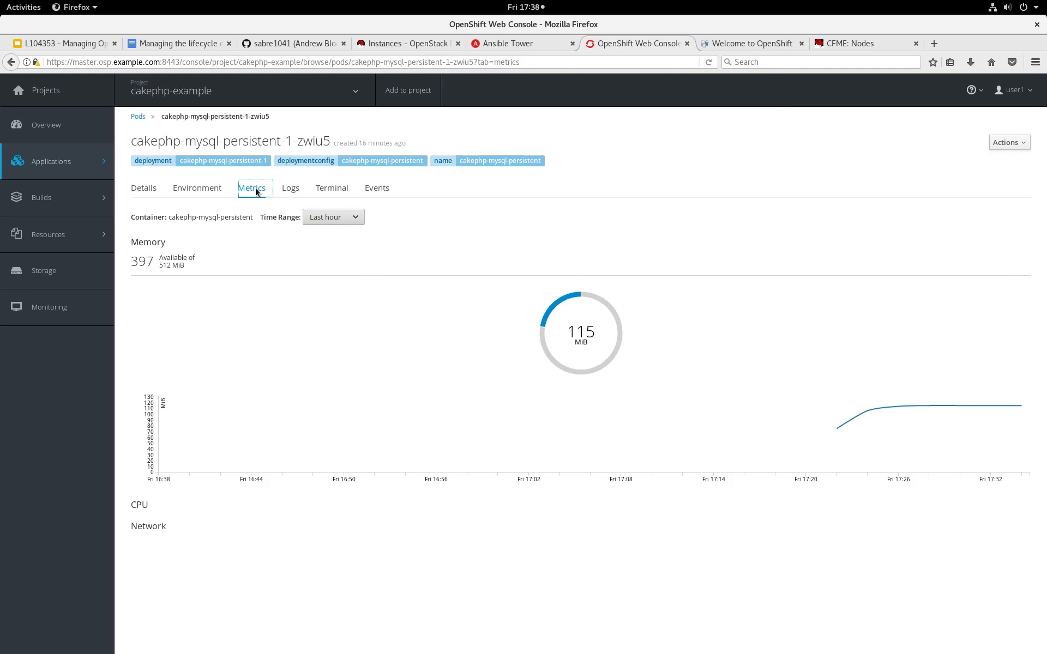
{"action": "scroll", "coordinate": [591, 394], "scroll_direction": "down", "scroll_amount": 3}
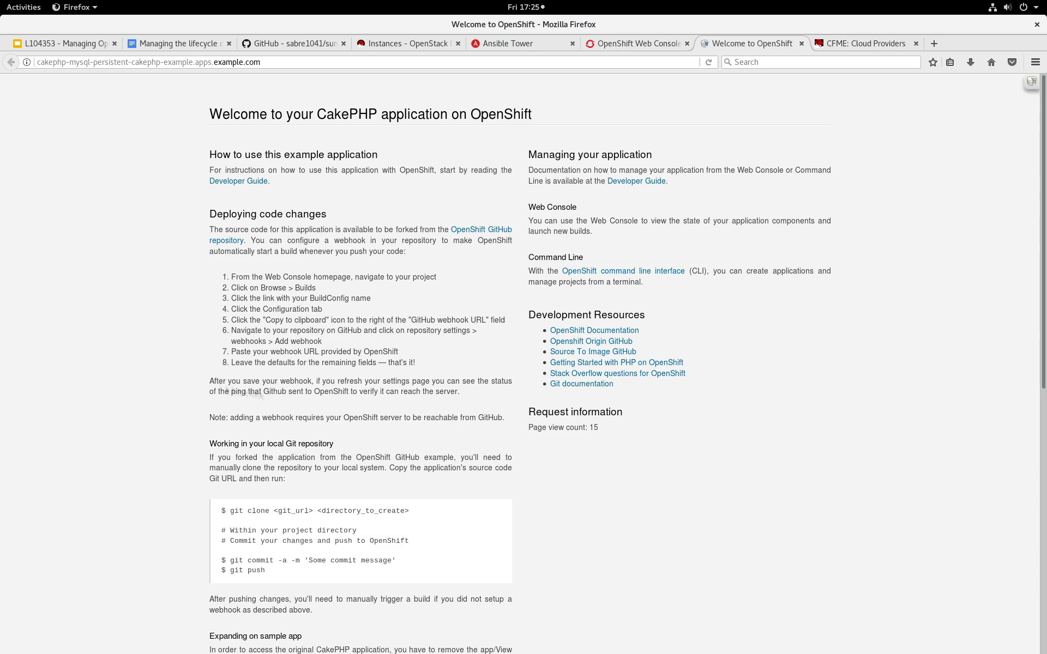
Open the lab guide at Lab 6 - Expanding the OpenShift Container Platform Cluster and read the Review Cluster section.
{"action": "left_click", "coordinate": [170, 47]}
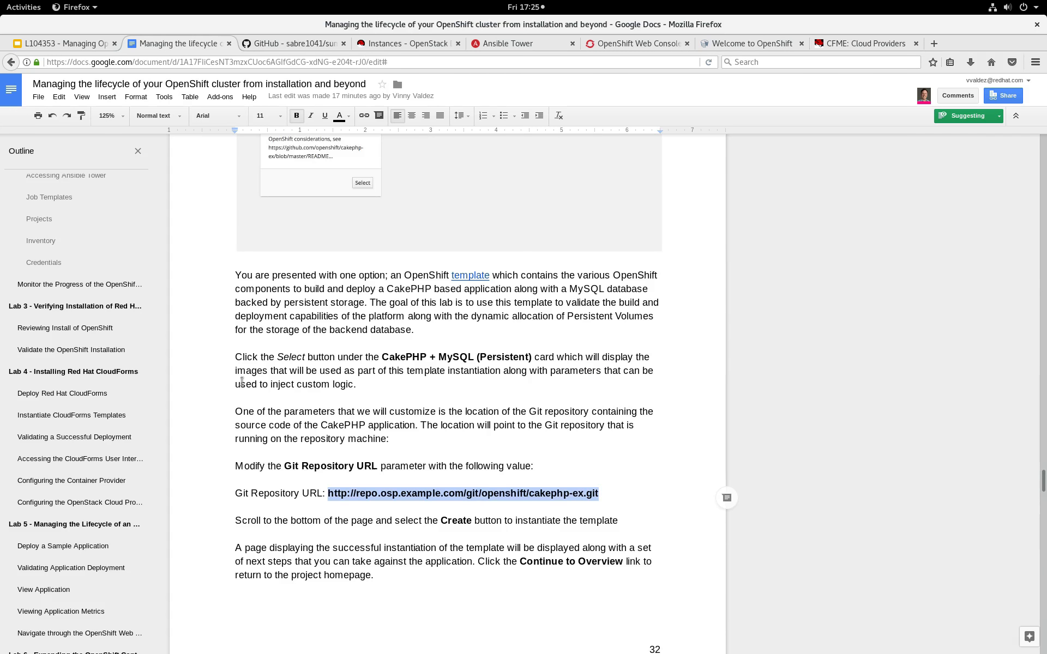
{"action": "scroll", "coordinate": [82, 498], "scroll_direction": "down", "scroll_amount": 5}
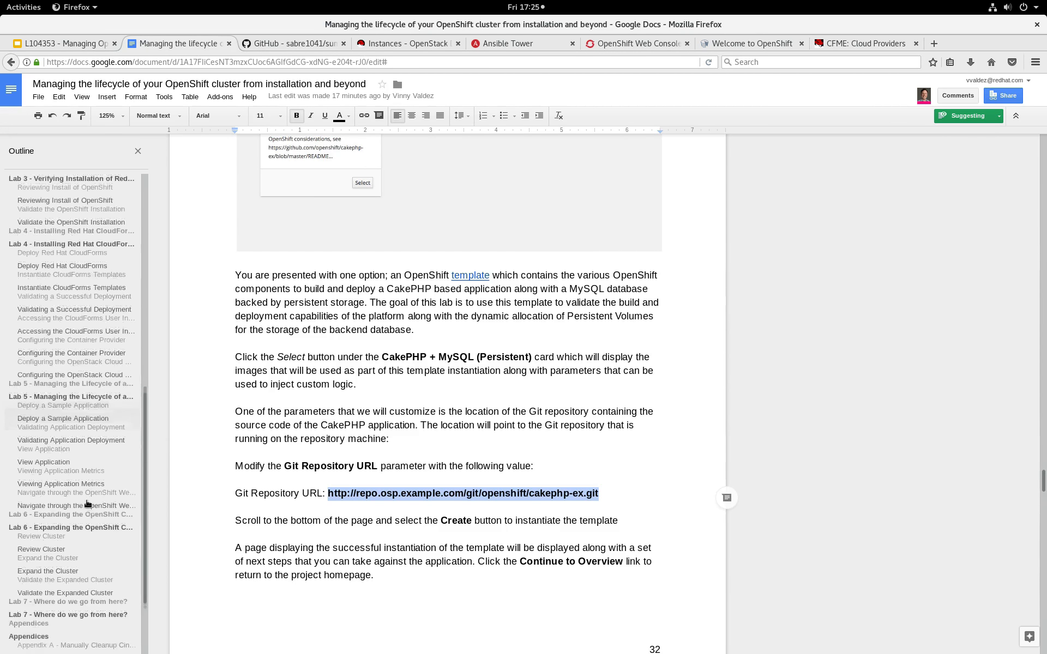
{"action": "left_click", "coordinate": [63, 482]}
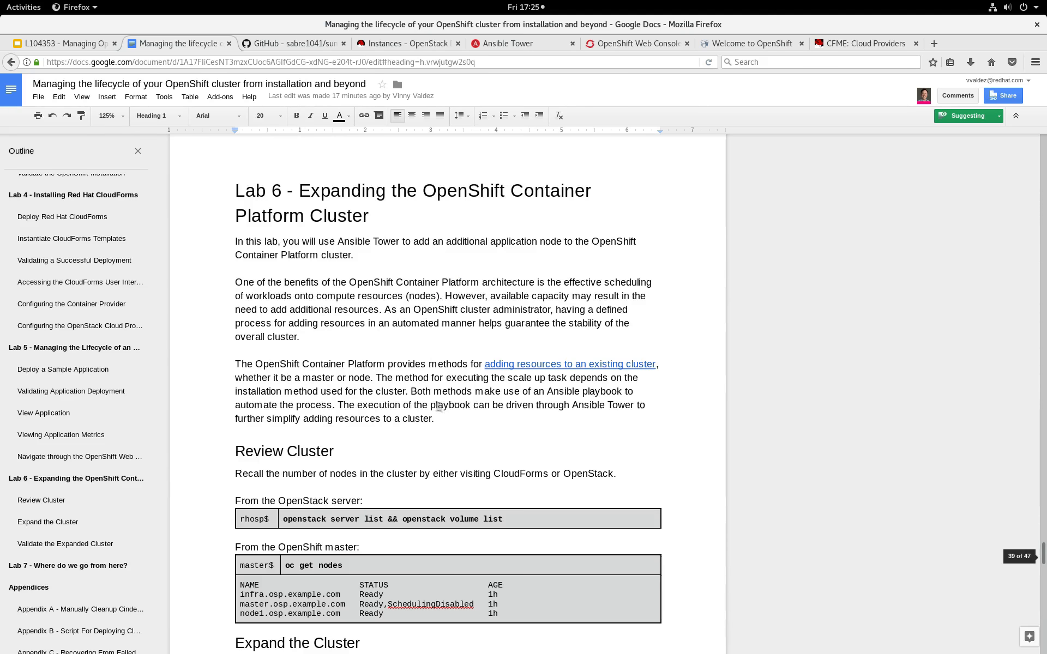
{"action": "scroll", "coordinate": [414, 371], "scroll_direction": "down", "scroll_amount": 3}
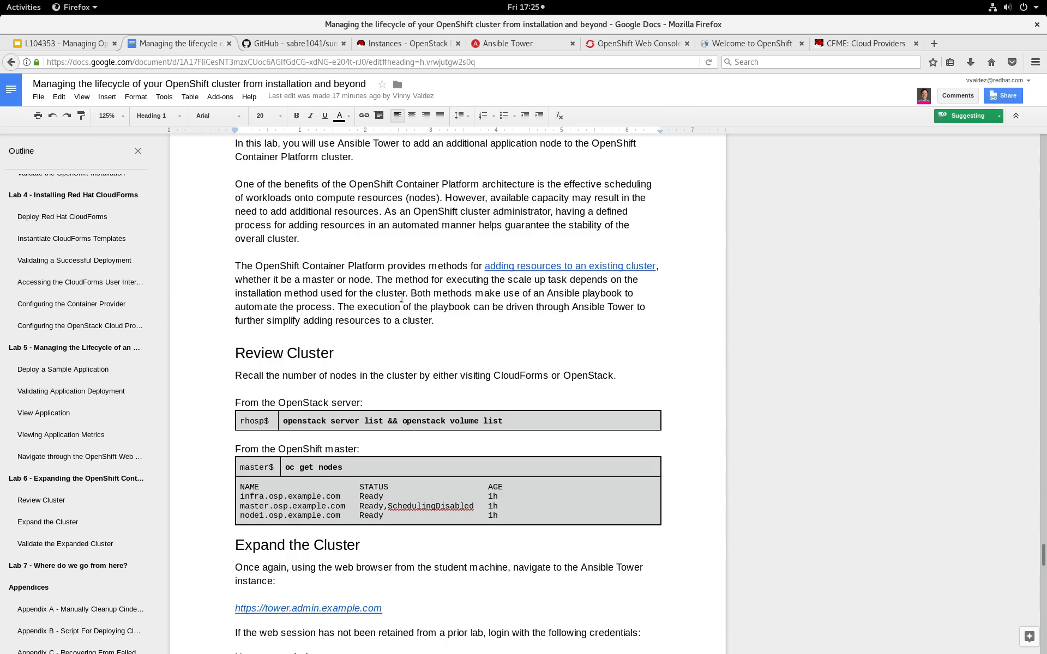
Log back in to the OpenStack dashboard as user1 with the account password and refresh the Instances list.
{"action": "left_click", "coordinate": [407, 41]}
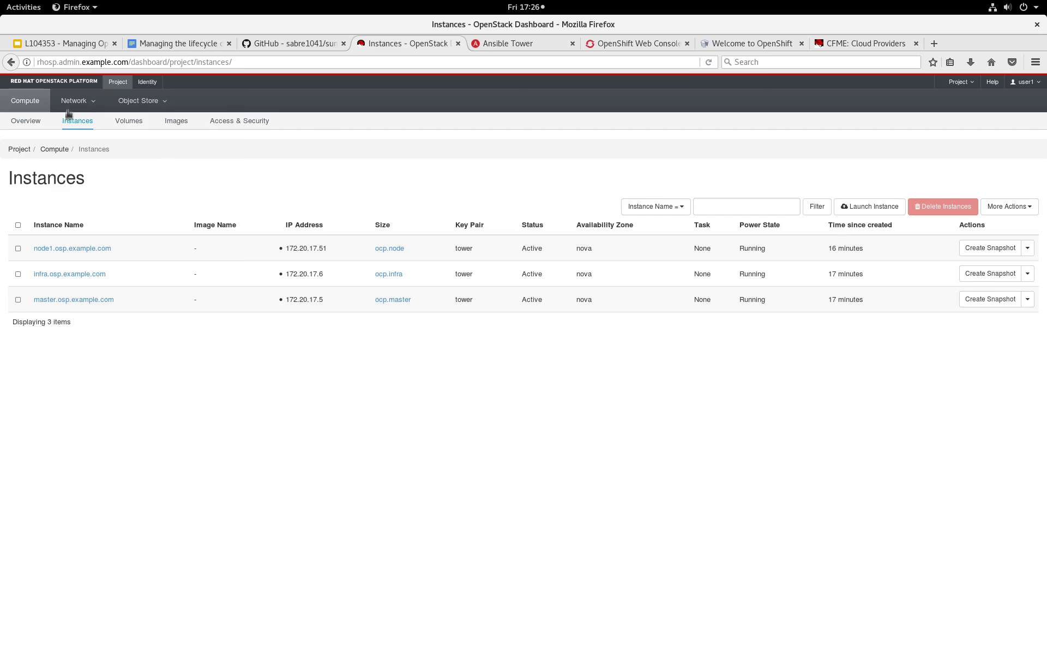
{"action": "left_click", "coordinate": [709, 63]}
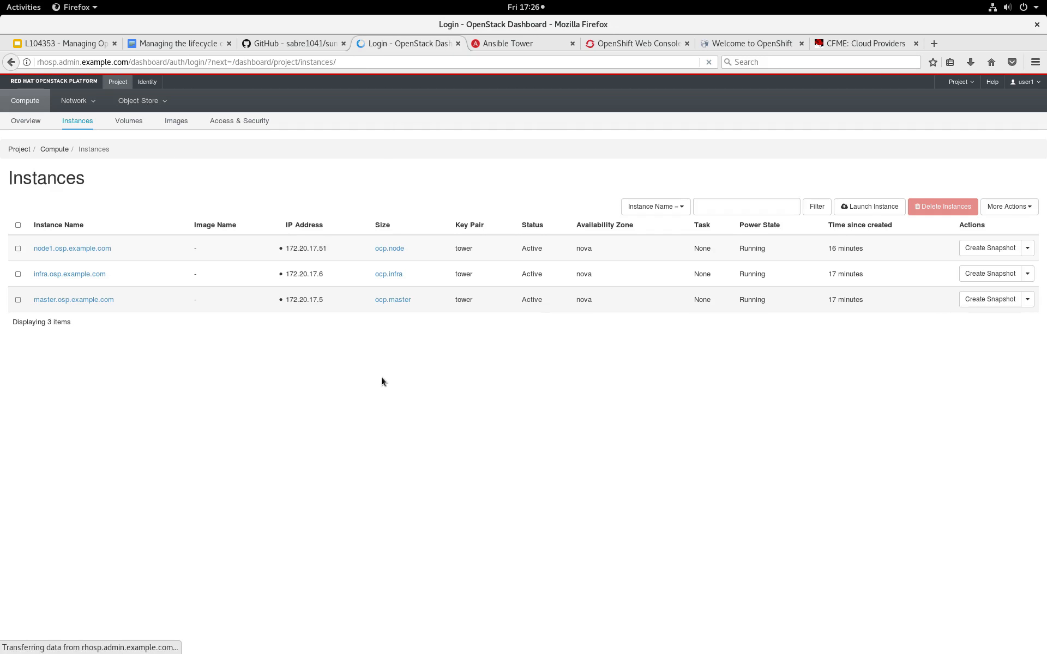
{"action": "type", "text": "u"}
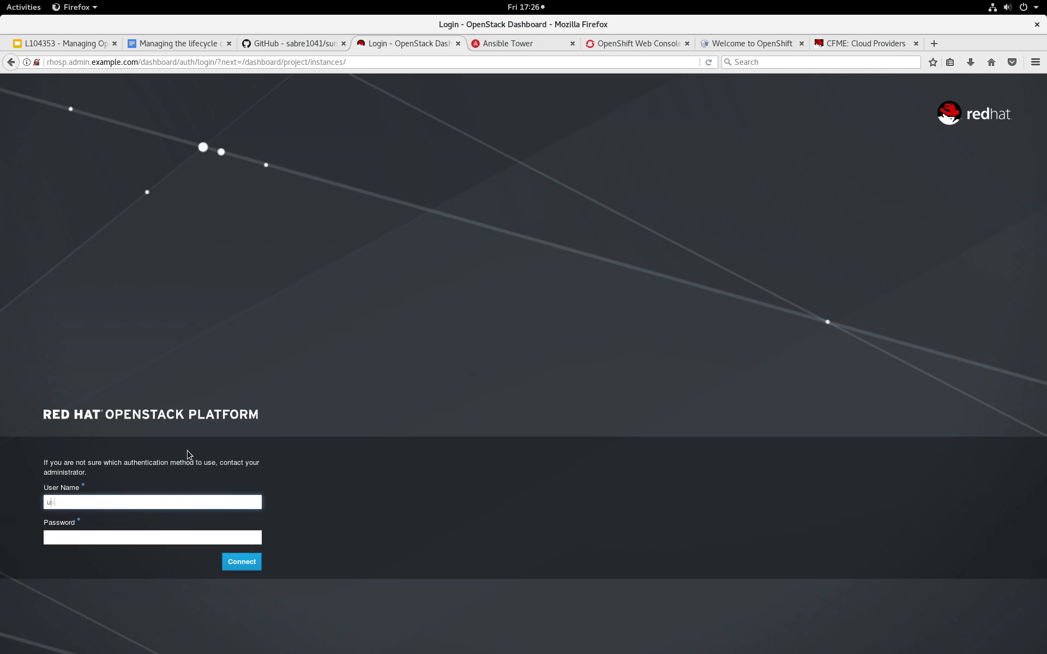
{"action": "type", "text": "ser1"}
{"action": "key", "text": "Tab"}
{"action": "type", "text": "••••••••••"}
{"action": "key", "text": "Return"}
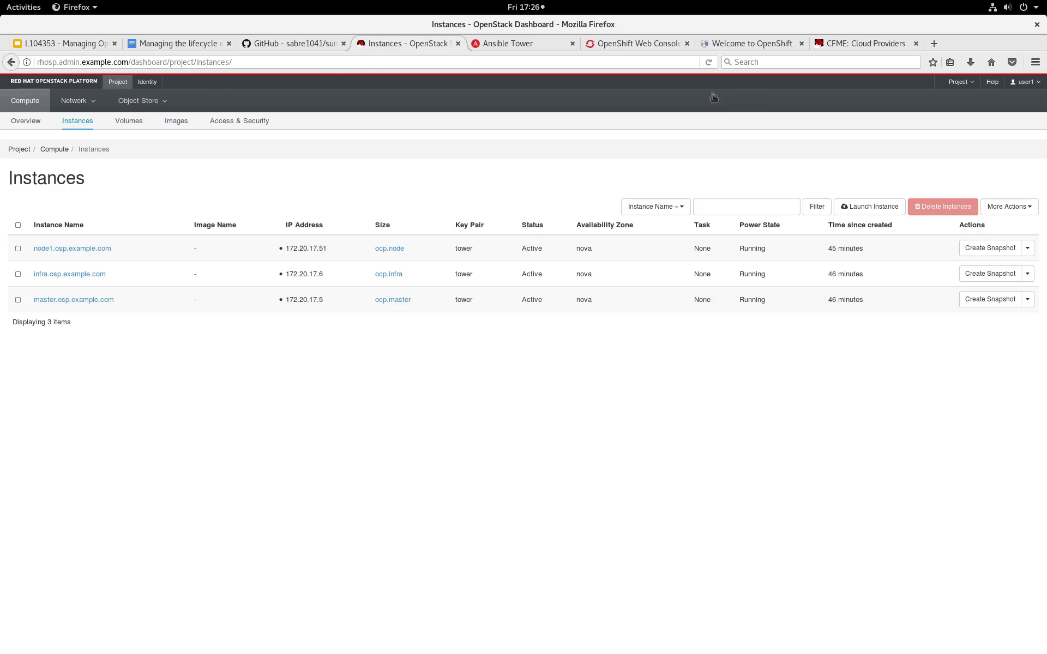
{"action": "left_click", "coordinate": [708, 62]}
Switch to the terminal, log out of the master, connect over SSH to rhosp.admin.example.com as user1 and run openstack server list.
{"action": "key", "text": "alt+Tab"}
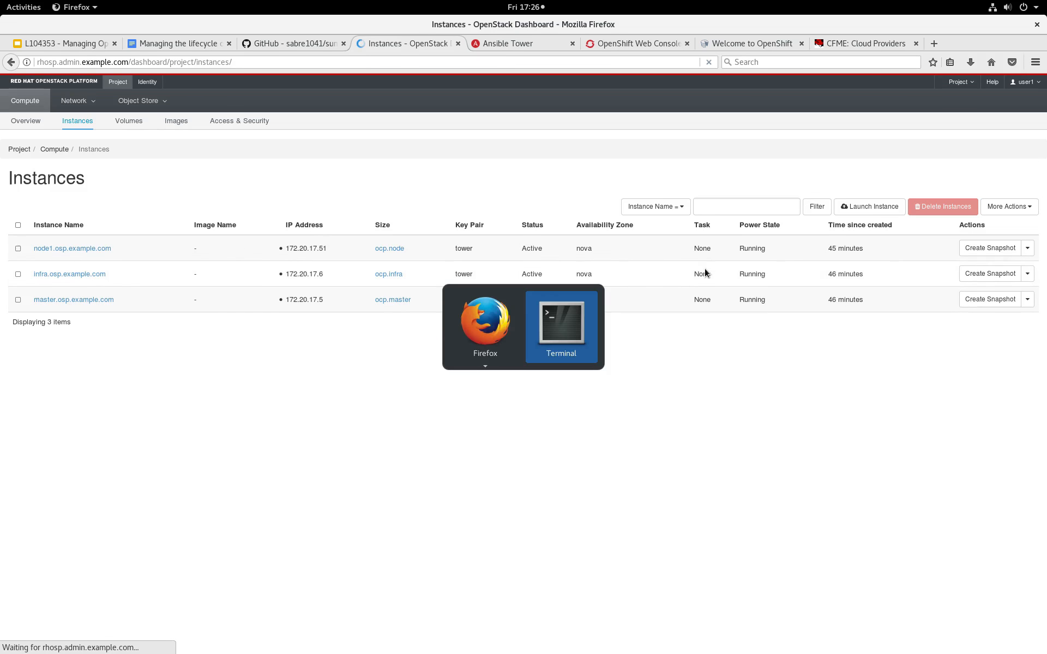
{"action": "key", "text": "ctrl+d"}
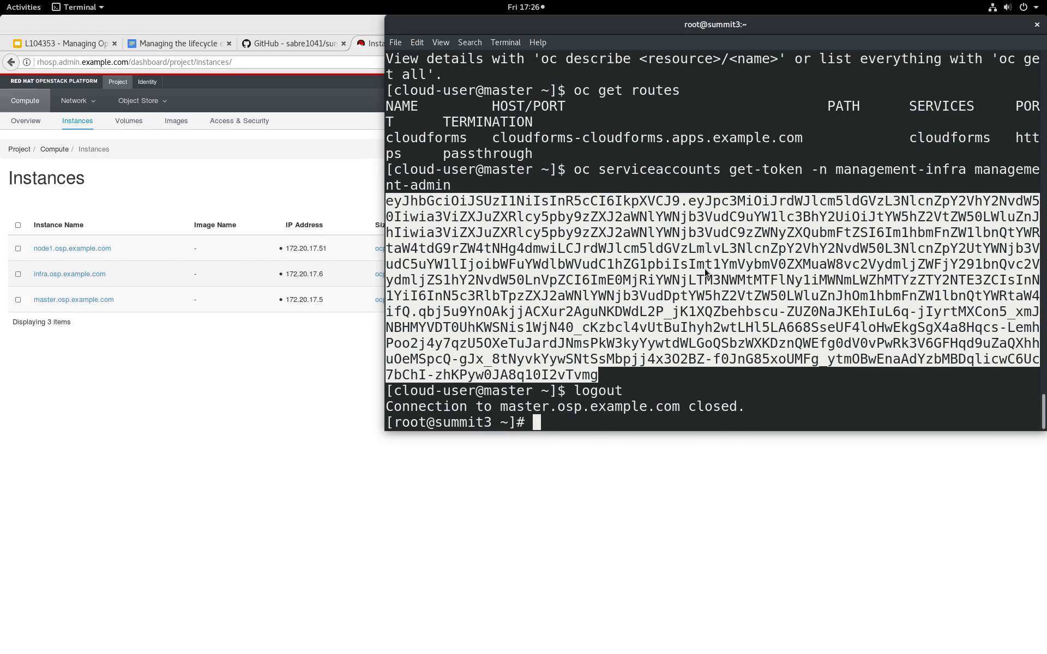
{"action": "key", "text": "Up"}
{"action": "key", "text": "Up"}
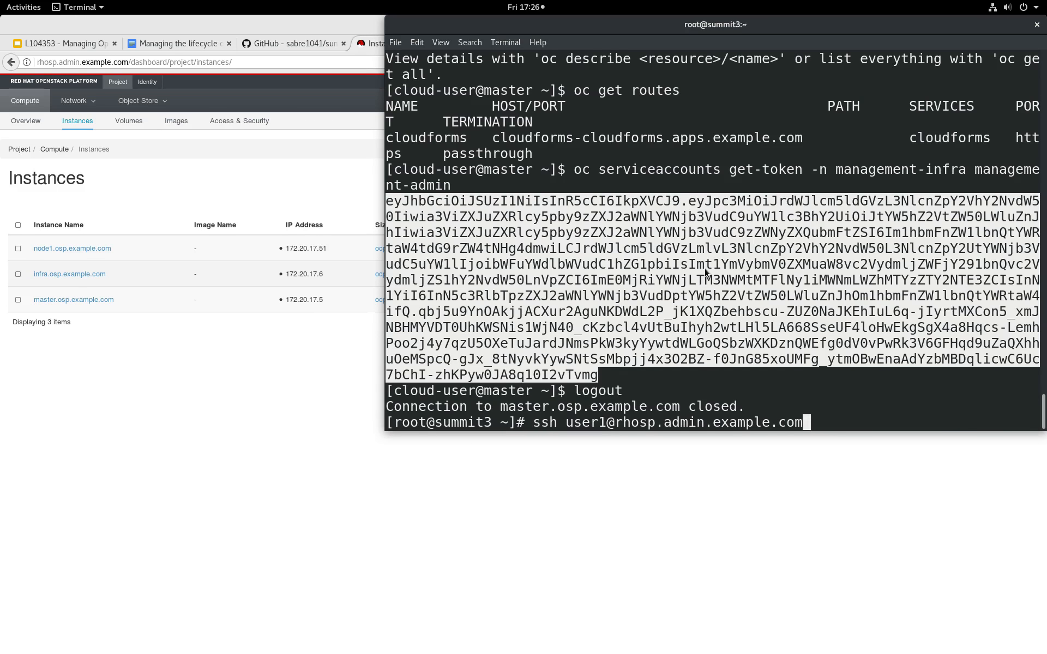
{"action": "key", "text": "Return"}
{"action": "type", "text": "openstack server list"}
{"action": "key", "text": "Return"}
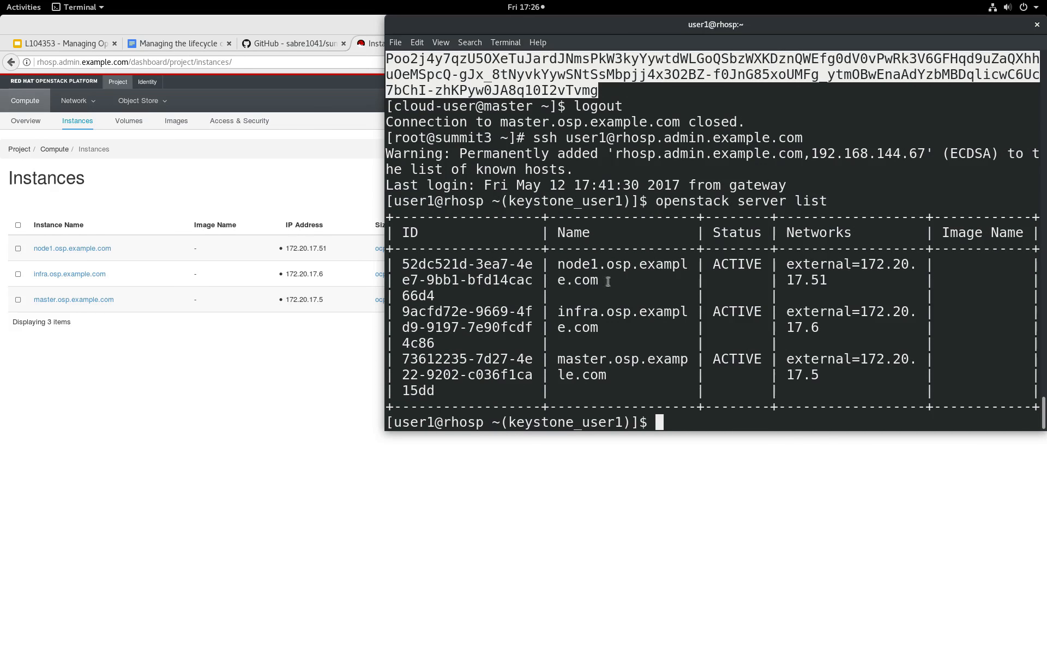
Return to Ansible Tower, continue the idle session, launch the 1-Provision and Scale OpenShift workflow and open its OpenShift Pre-Scaleup job details.
{"action": "left_click", "coordinate": [269, 375]}
{"action": "left_click", "coordinate": [502, 43]}
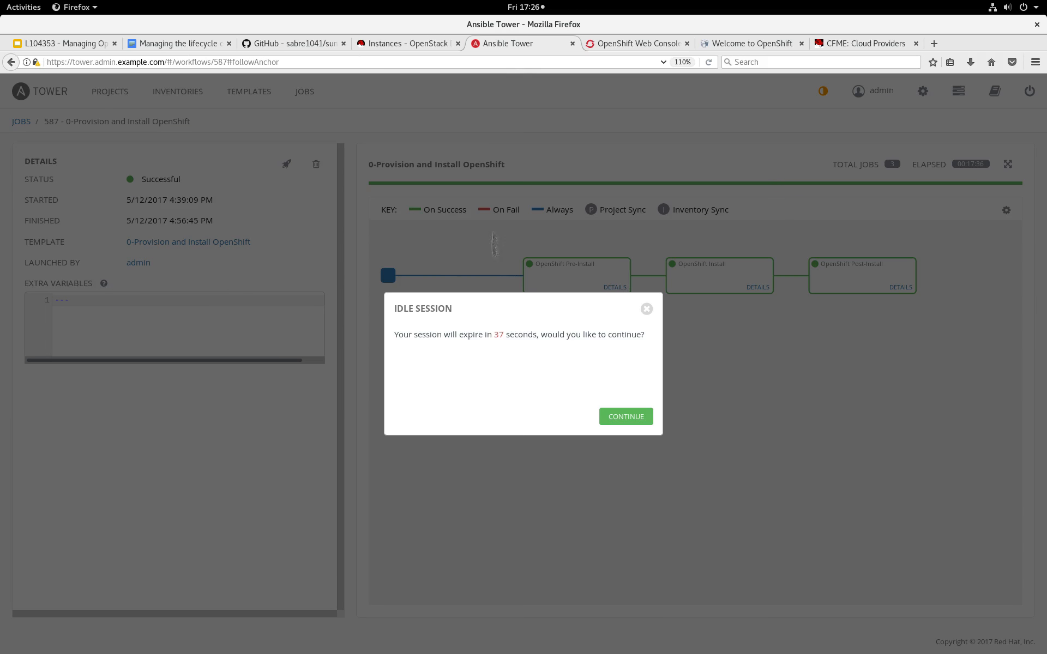
{"action": "left_click", "coordinate": [610, 417]}
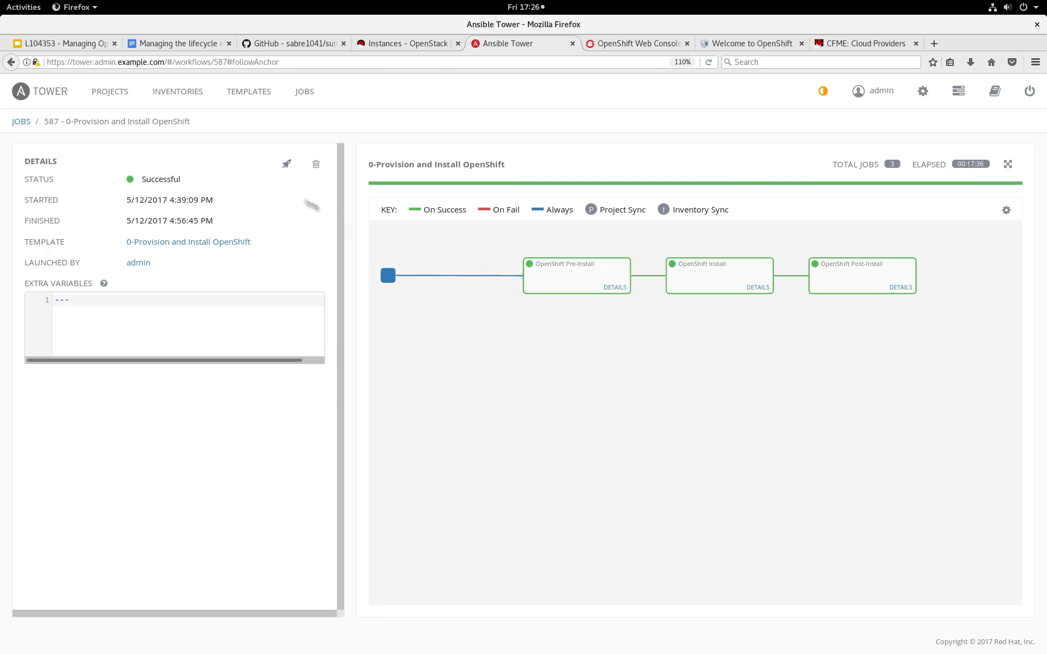
{"action": "left_click", "coordinate": [250, 90]}
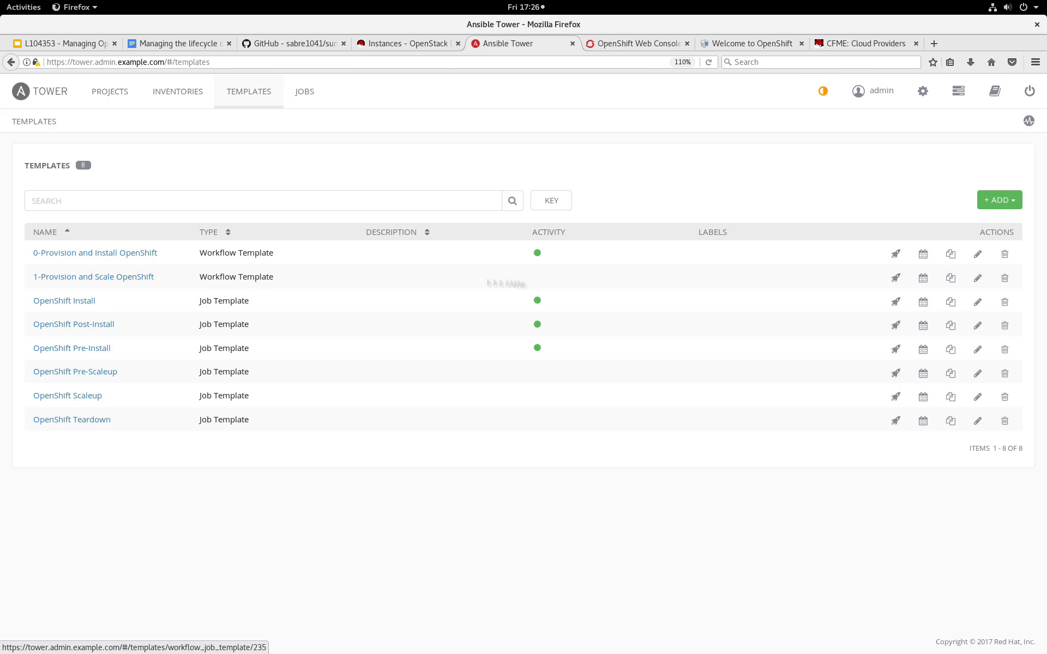
{"action": "left_click", "coordinate": [897, 280]}
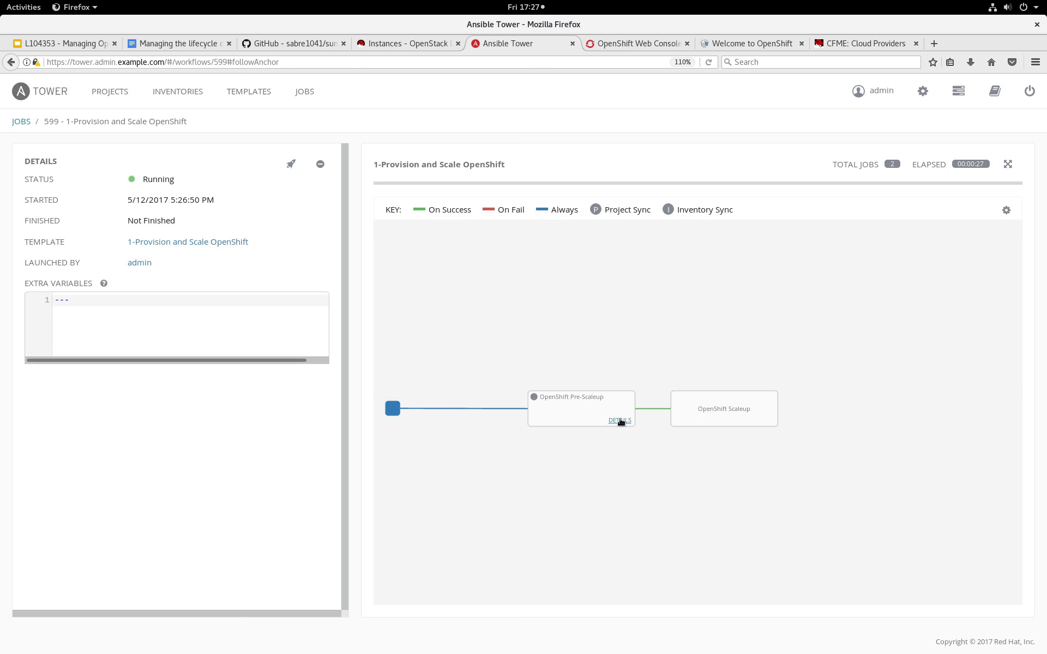
{"action": "left_click", "coordinate": [619, 421]}
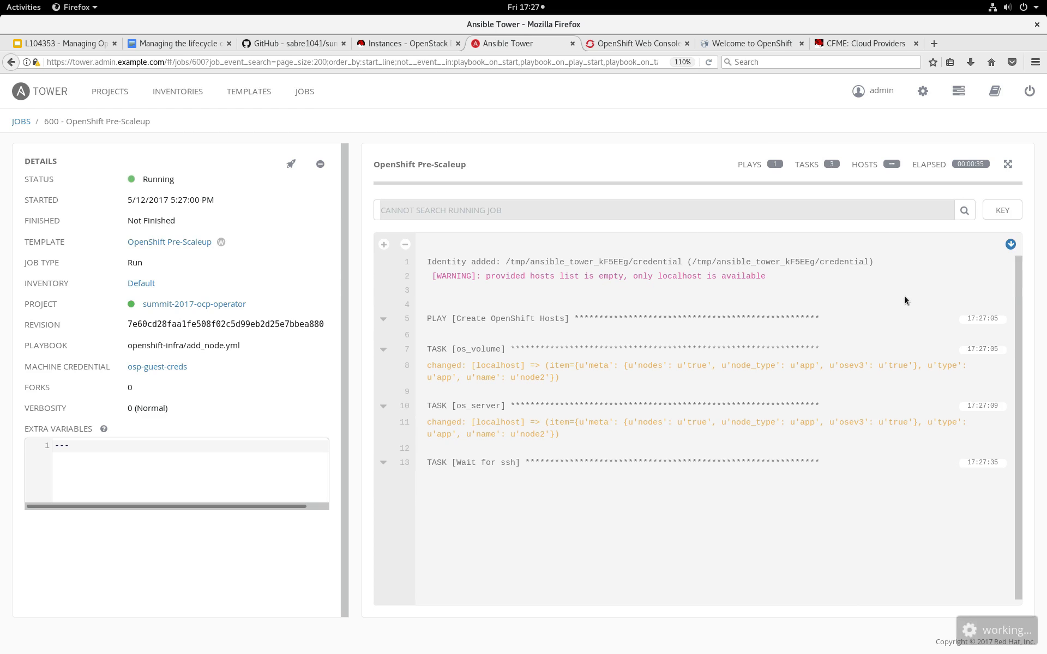
Run openstack server list again in the terminal and highlight the node2 server name in the output.
{"action": "key", "text": "alt+Tab"}
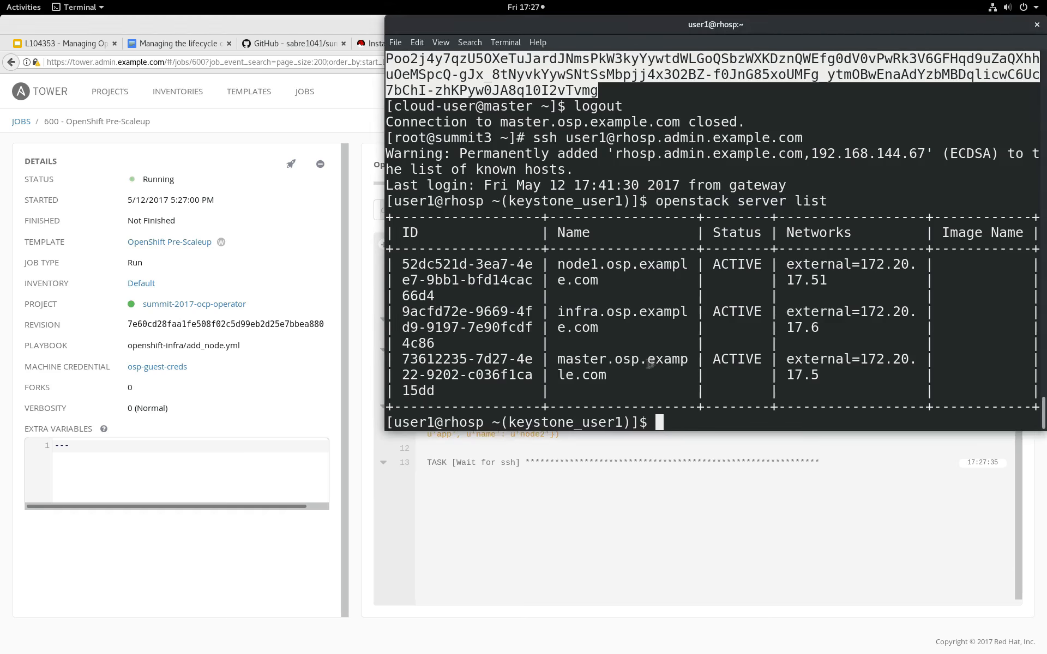
{"action": "key", "text": "Up"}
{"action": "key", "text": "Return"}
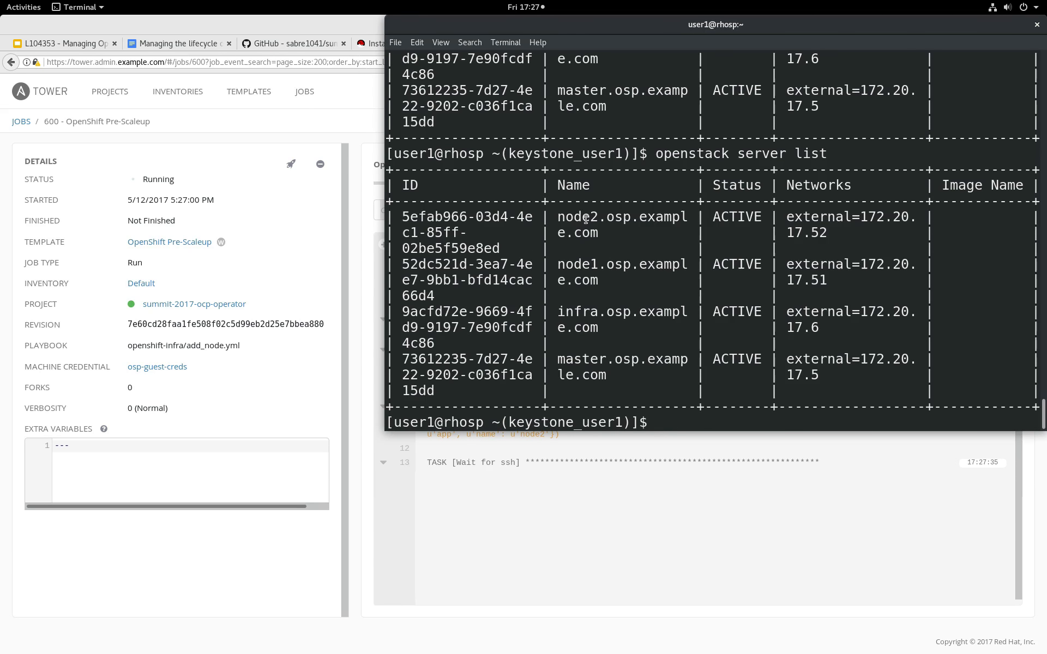
{"action": "double_click", "coordinate": [586, 219]}
Run openstack volume list and look through the output for the node2-docker-volume entry.
{"action": "key", "text": "Up"}
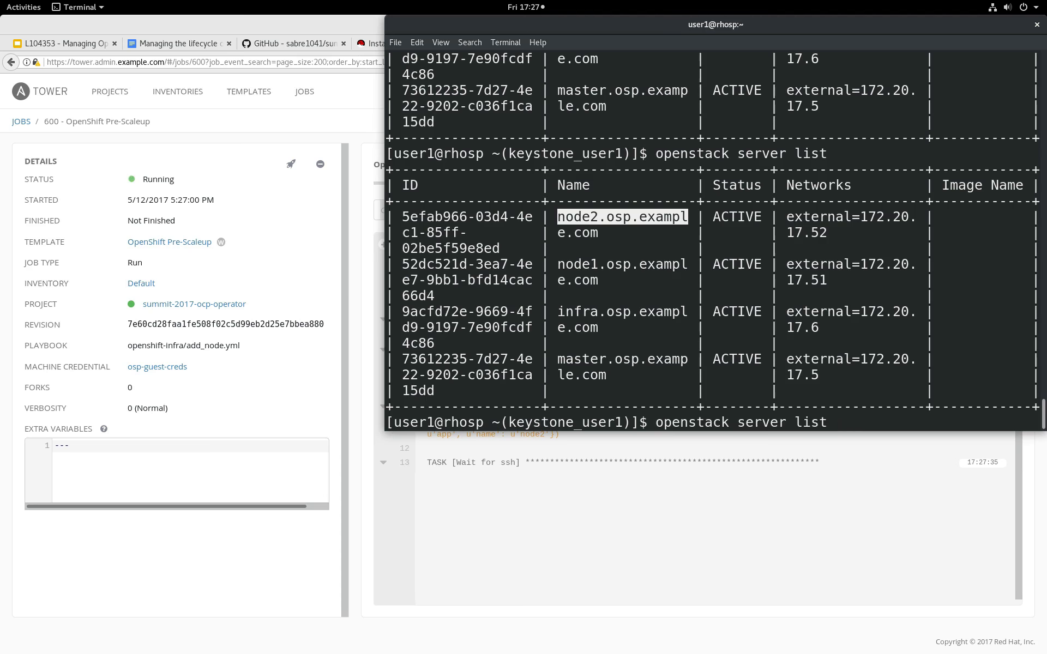
{"action": "key", "text": "Up"}
{"action": "key", "text": "Return"}
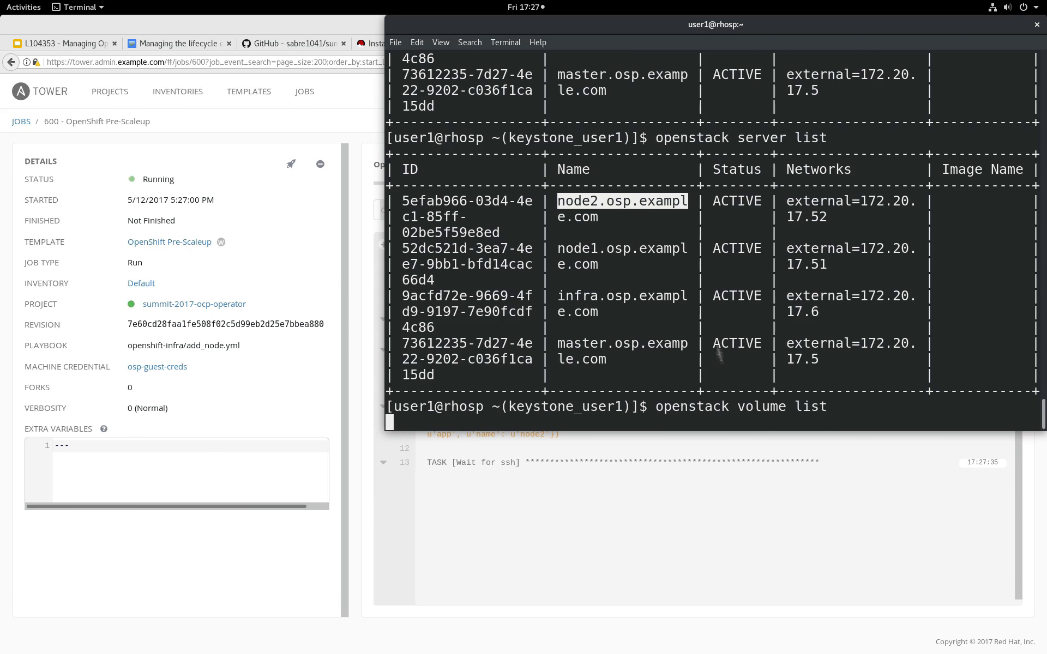
{"action": "scroll", "coordinate": [697, 330], "scroll_direction": "up", "scroll_amount": 4}
{"action": "scroll", "coordinate": [697, 333], "scroll_direction": "up", "scroll_amount": 3}
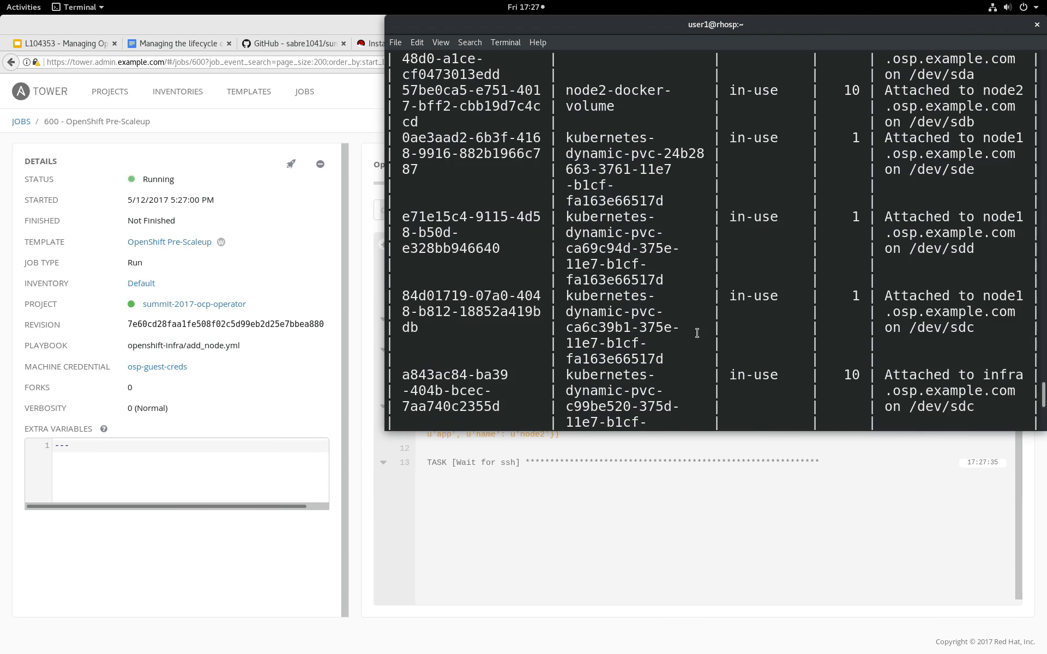
{"action": "double_click", "coordinate": [597, 99]}
{"action": "scroll", "coordinate": [597, 218], "scroll_direction": "down", "scroll_amount": 7}
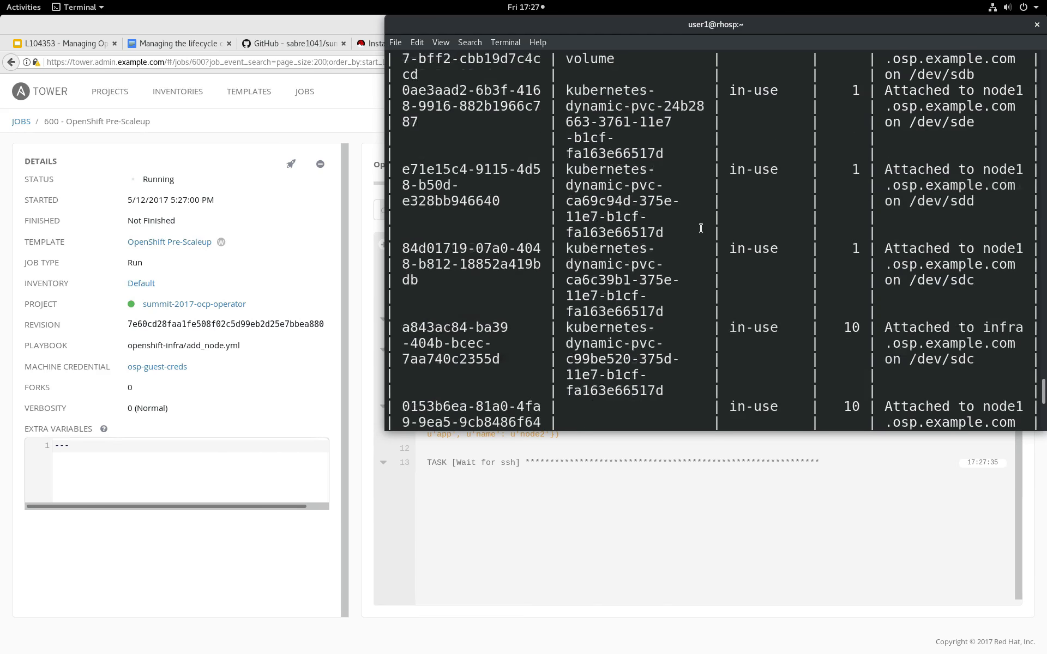
Return to the browser and refresh the OpenStack dashboard's Instances list to check for the node2 instance.
{"action": "left_click", "coordinate": [529, 484]}
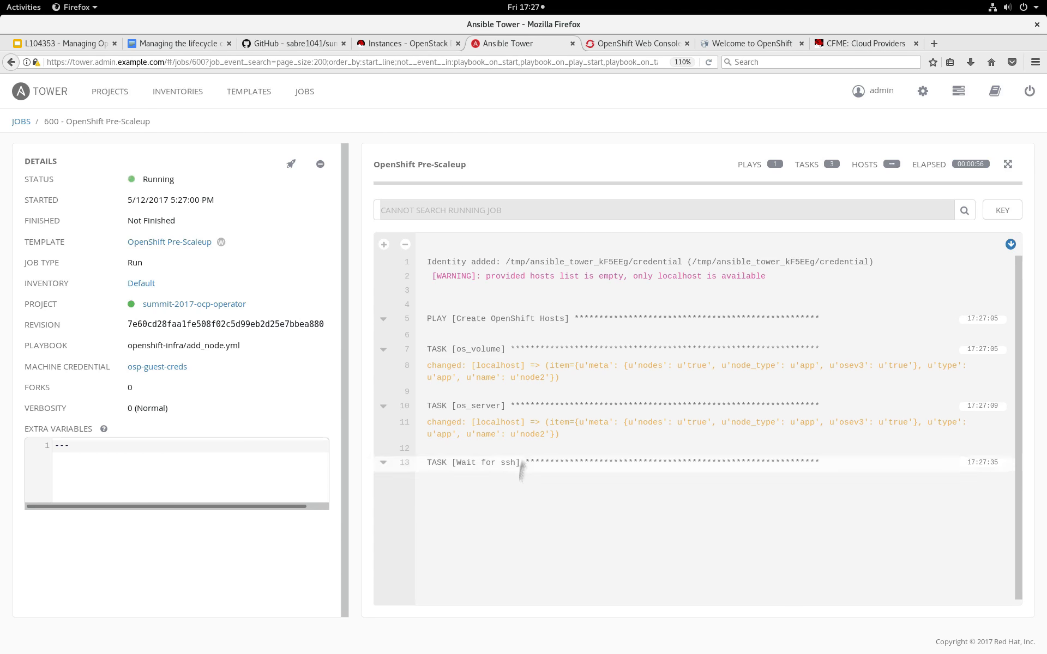
{"action": "left_click", "coordinate": [404, 44]}
{"action": "left_click", "coordinate": [709, 62]}
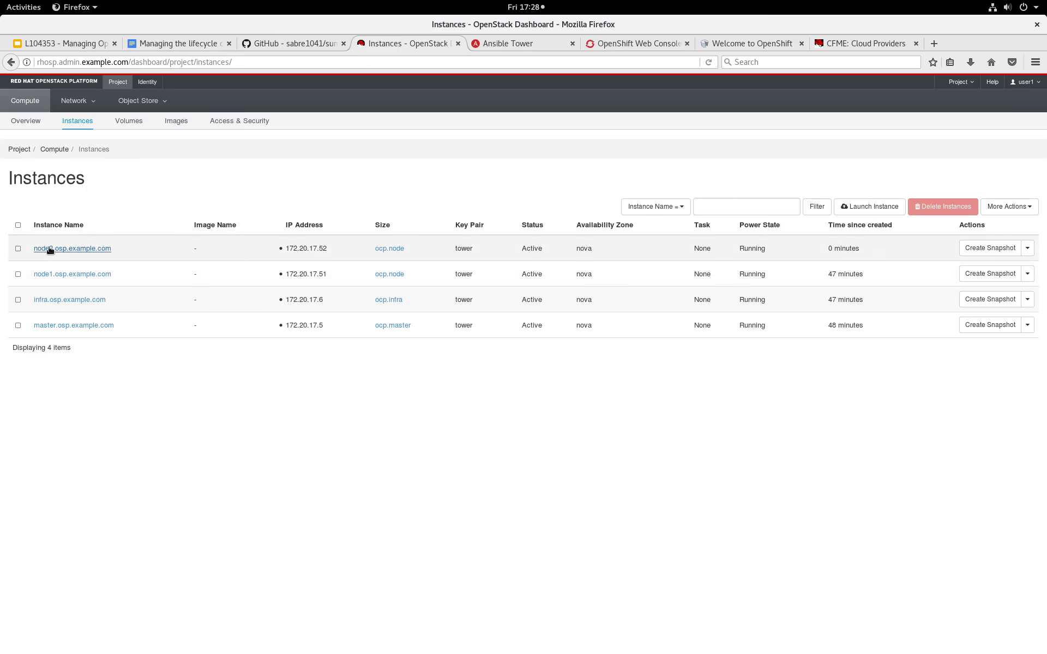
Check the OpenShift Pre-Scaleup job in Ansible Tower and open the OpenShift Scaleup job's output from the jobs list.
{"action": "left_click", "coordinate": [528, 48]}
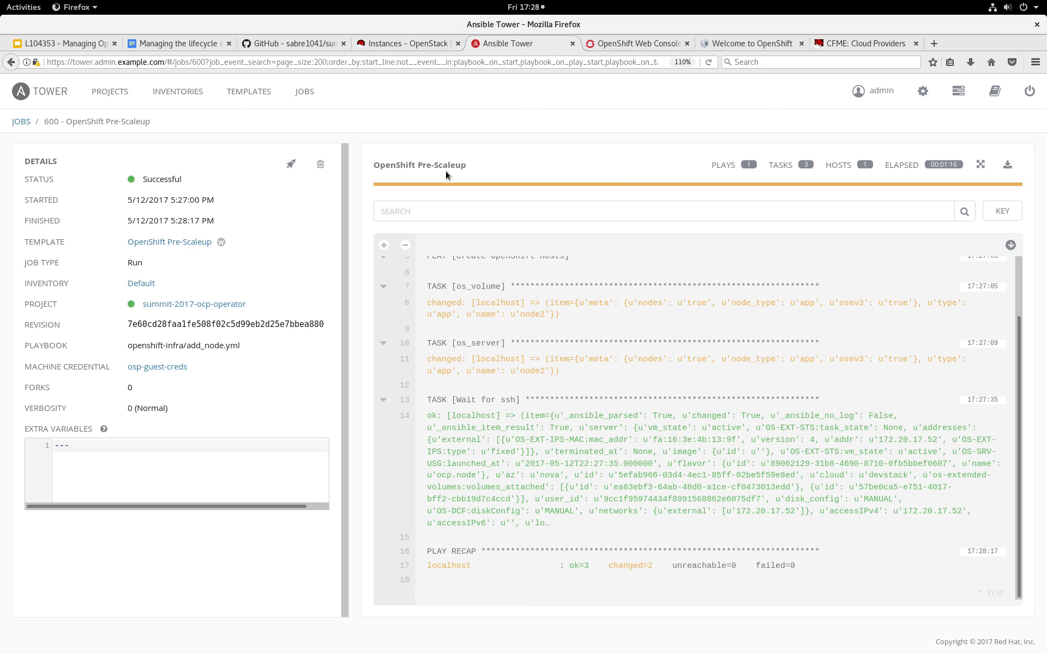
{"action": "left_click", "coordinate": [304, 92]}
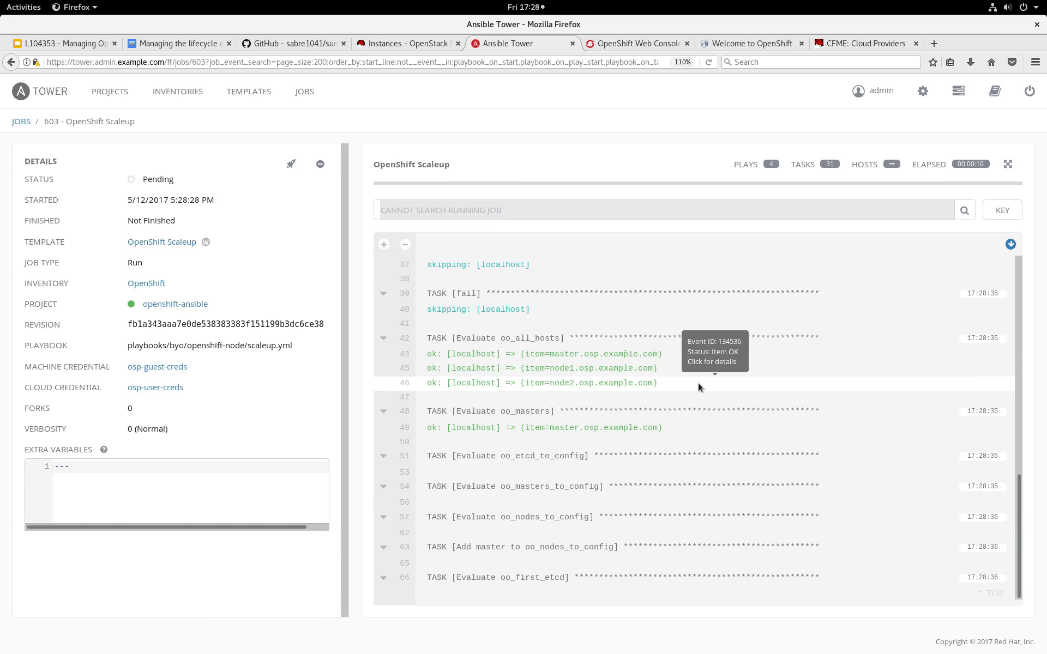
In the terminal, log out of rhosp, connect over SSH to master.osp.example.com as cloud-user with the ~/.ssh/L104353 key and run oc get nodes.
{"action": "key", "text": "alt+Tab"}
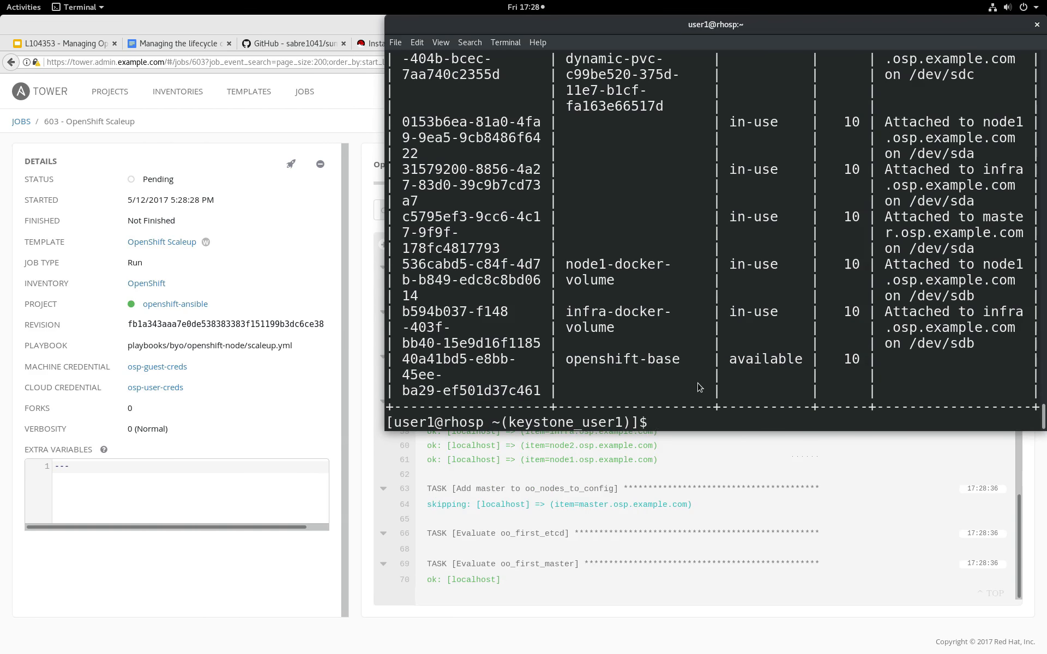
{"action": "key", "text": "ctrl+d"}
{"action": "key", "text": "Up"}
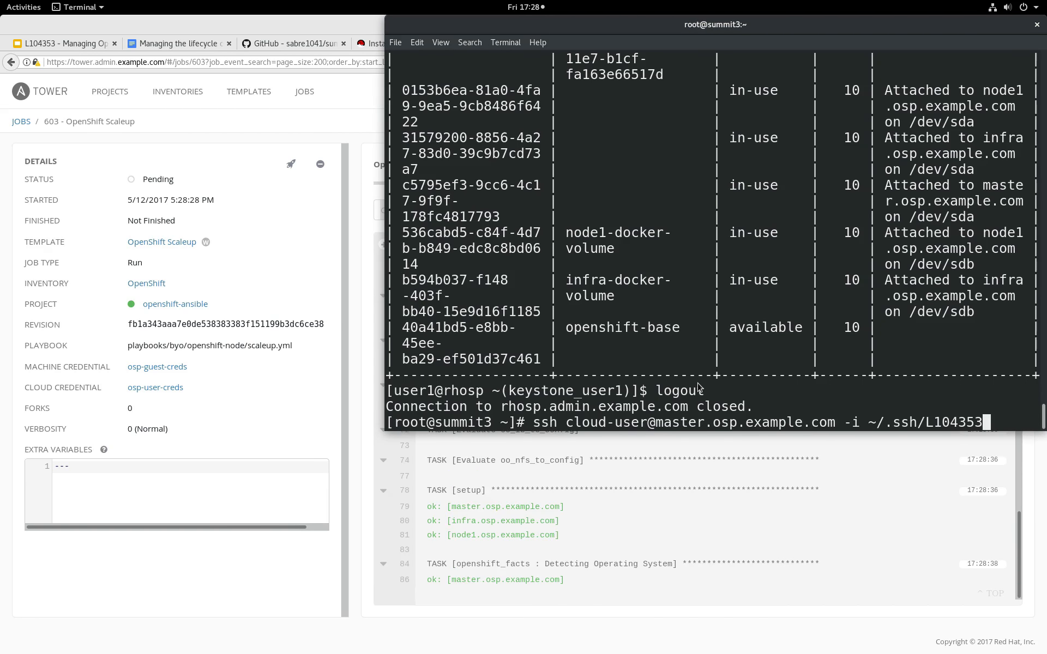
{"action": "key", "text": "Return"}
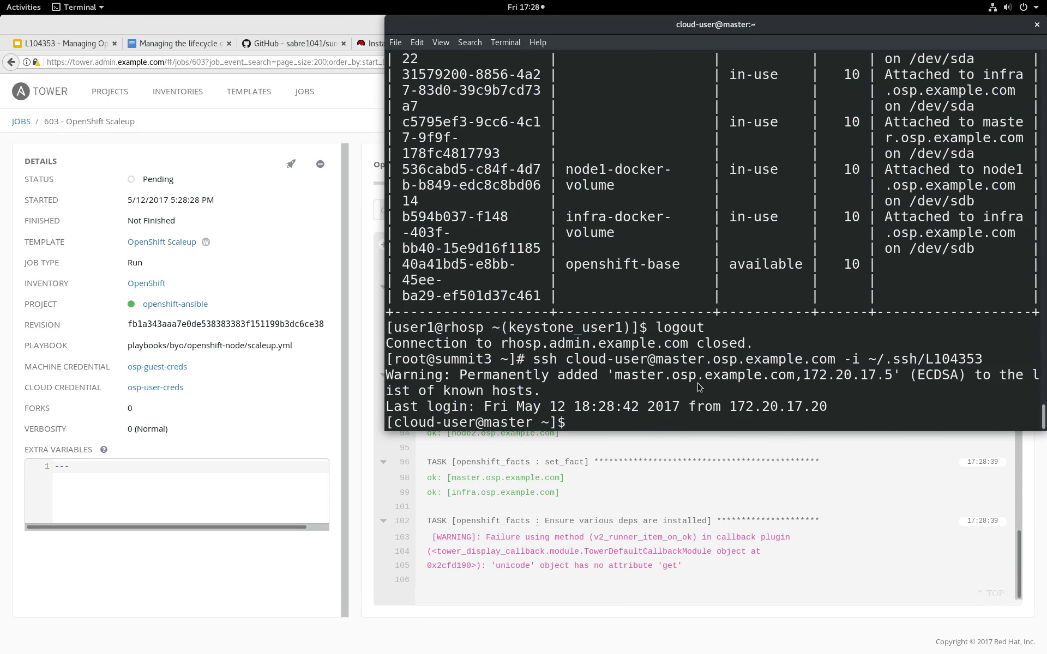
{"action": "type", "text": "oc get nodes"}
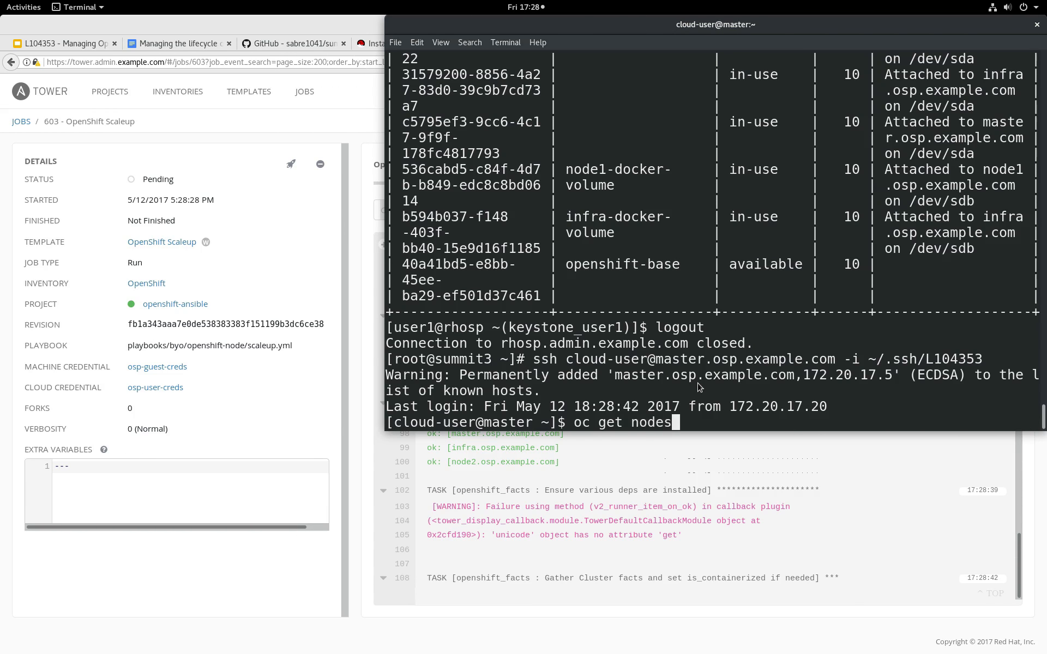
{"action": "key", "text": "Return"}
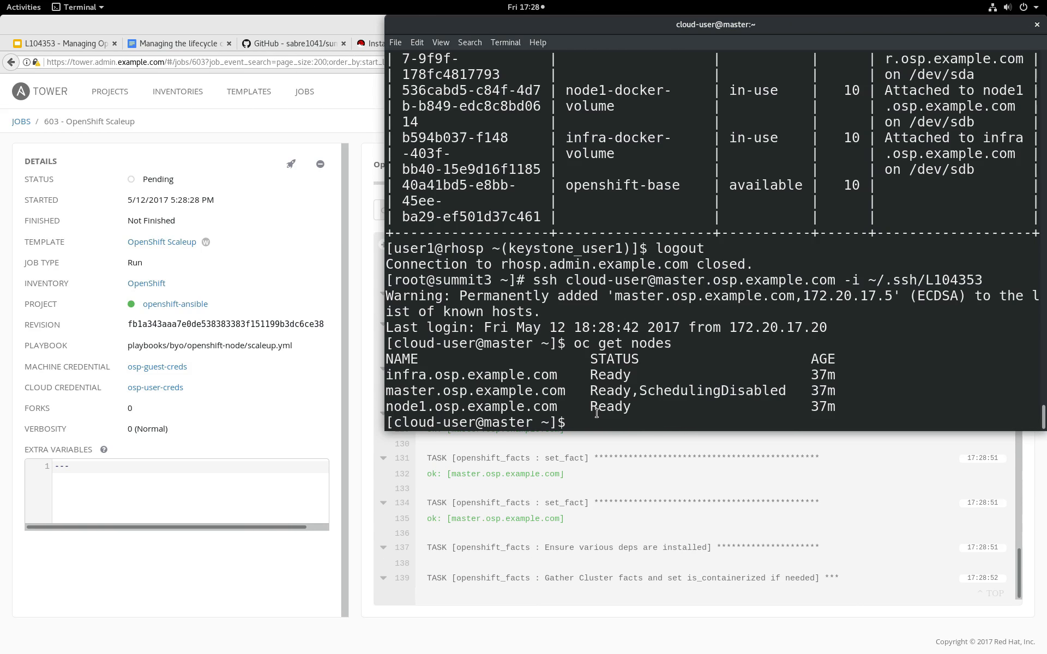
Check the finished OpenShift Scaleup job in Ansible Tower and rerun oc get nodes on the master to verify the expanded cluster.
{"action": "left_click", "coordinate": [343, 105]}
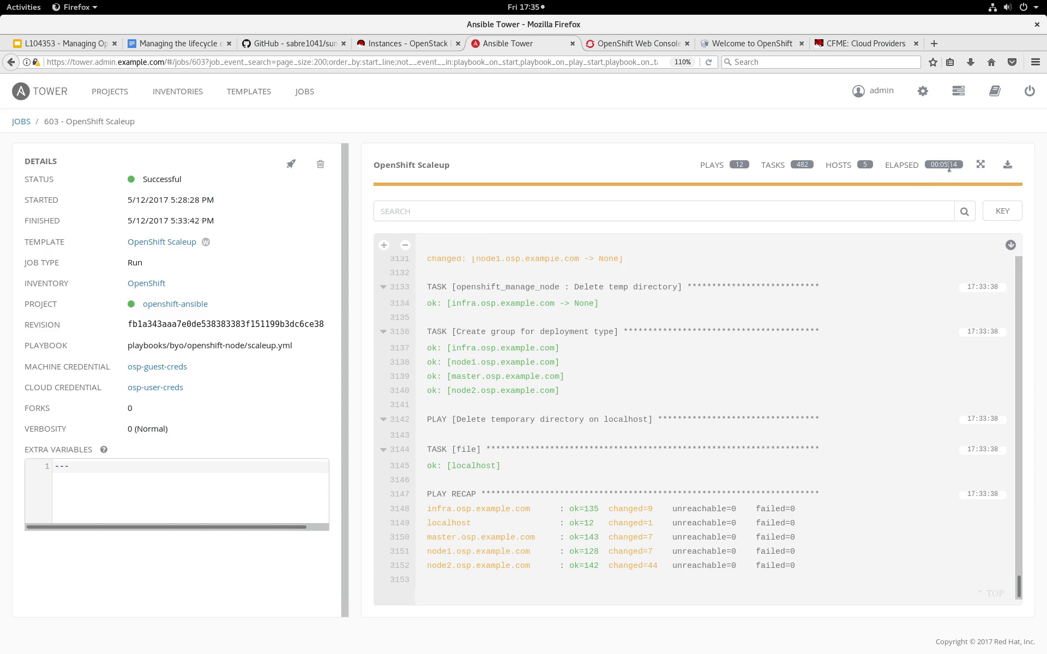
{"action": "key", "text": "alt+Tab"}
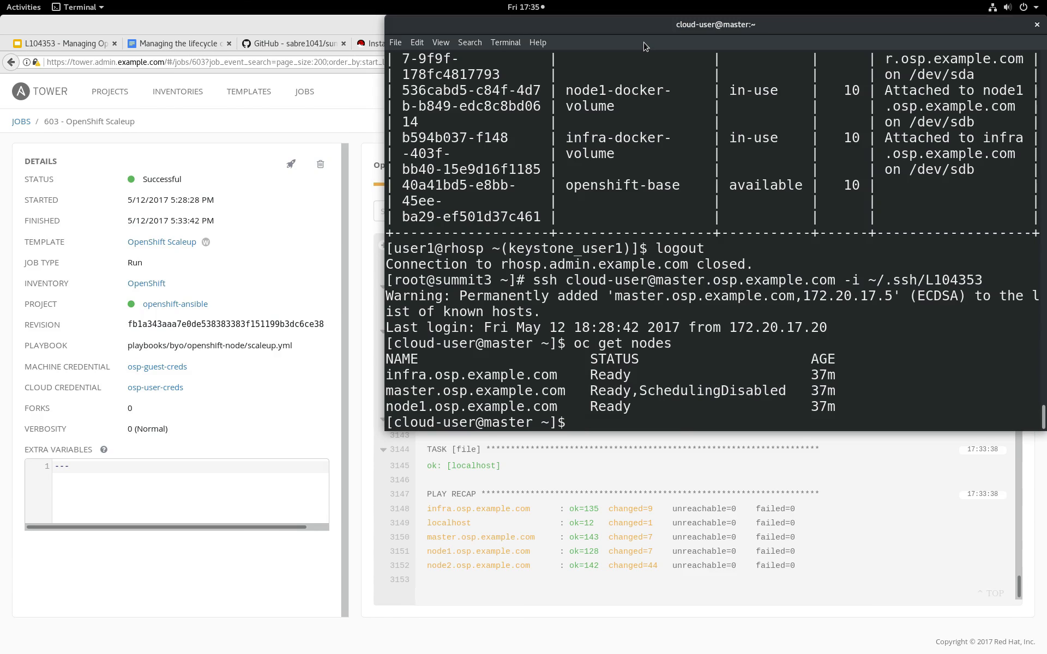
{"action": "key", "text": "Up"}
{"action": "key", "text": "Return"}
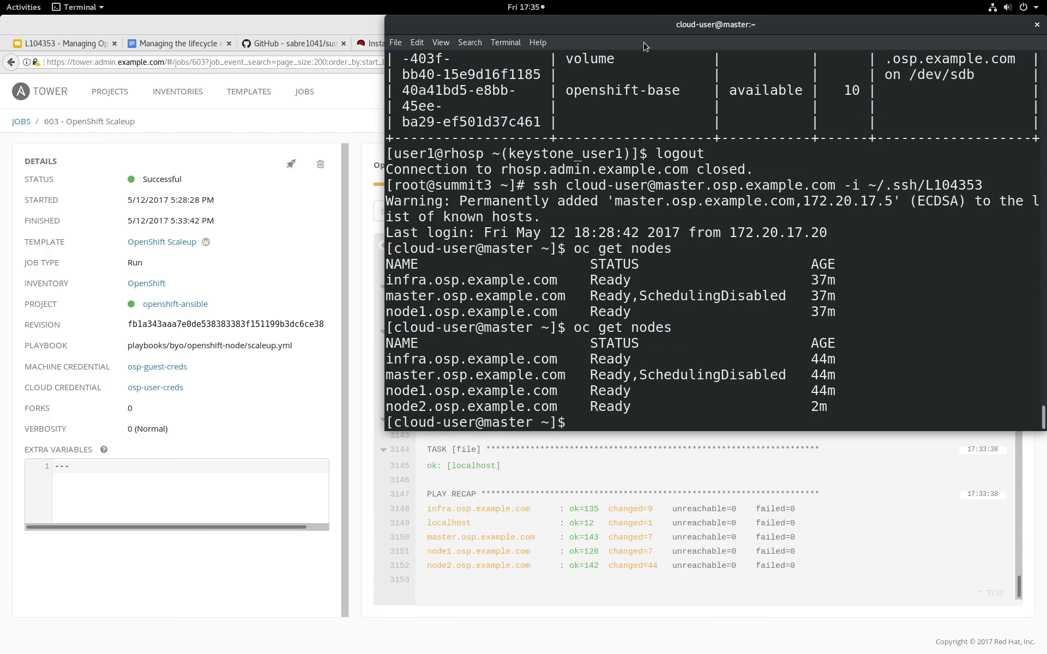
Return to the browser's CloudForms page, show the containers overview dashboard and open its list of nodes to check for node2.
{"action": "double_click", "coordinate": [441, 413]}
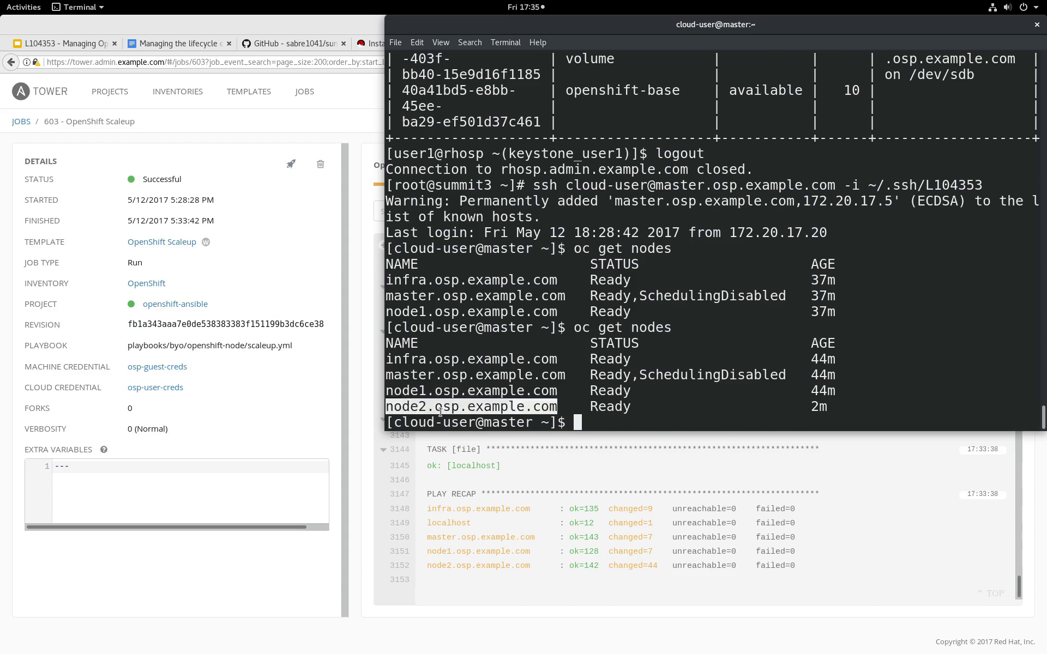
{"action": "left_click", "coordinate": [358, 119]}
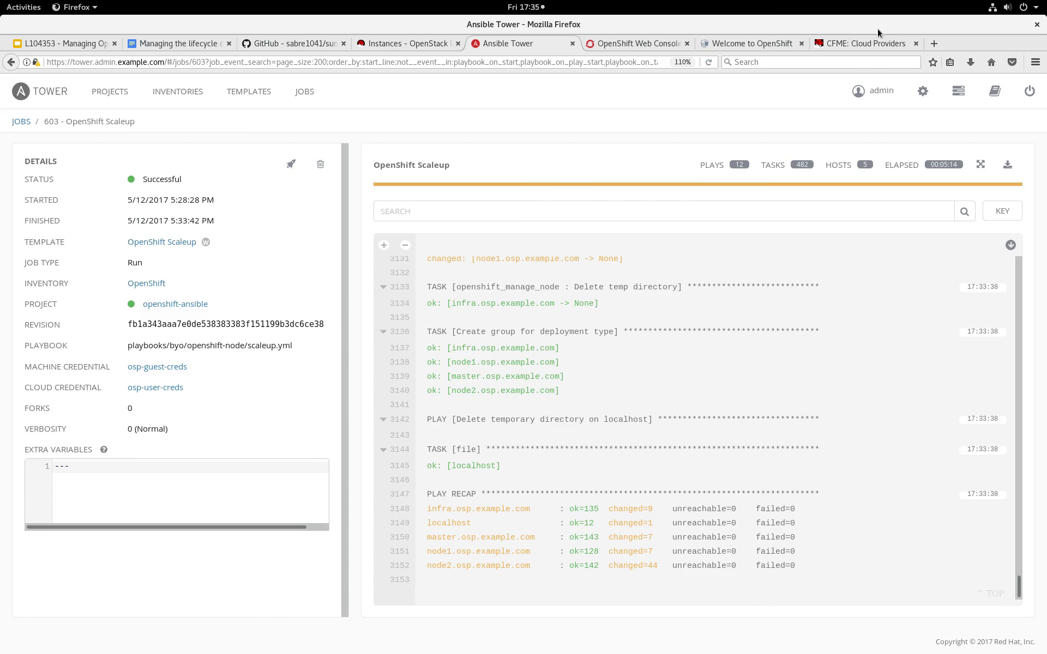
{"action": "left_click", "coordinate": [866, 44]}
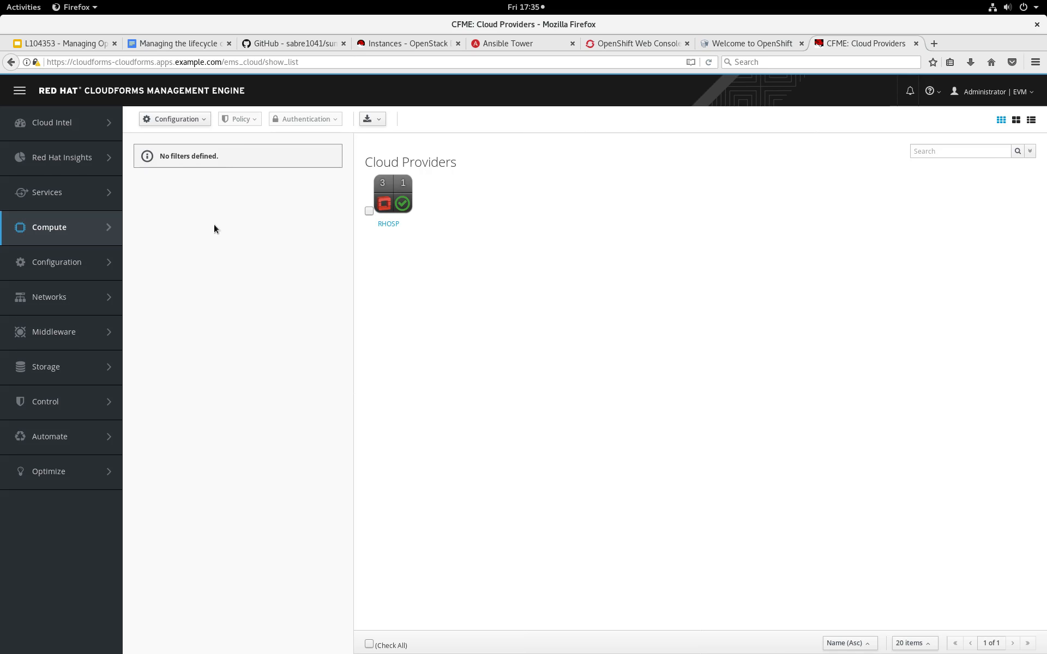
{"action": "mouse_move", "coordinate": [60, 229]}
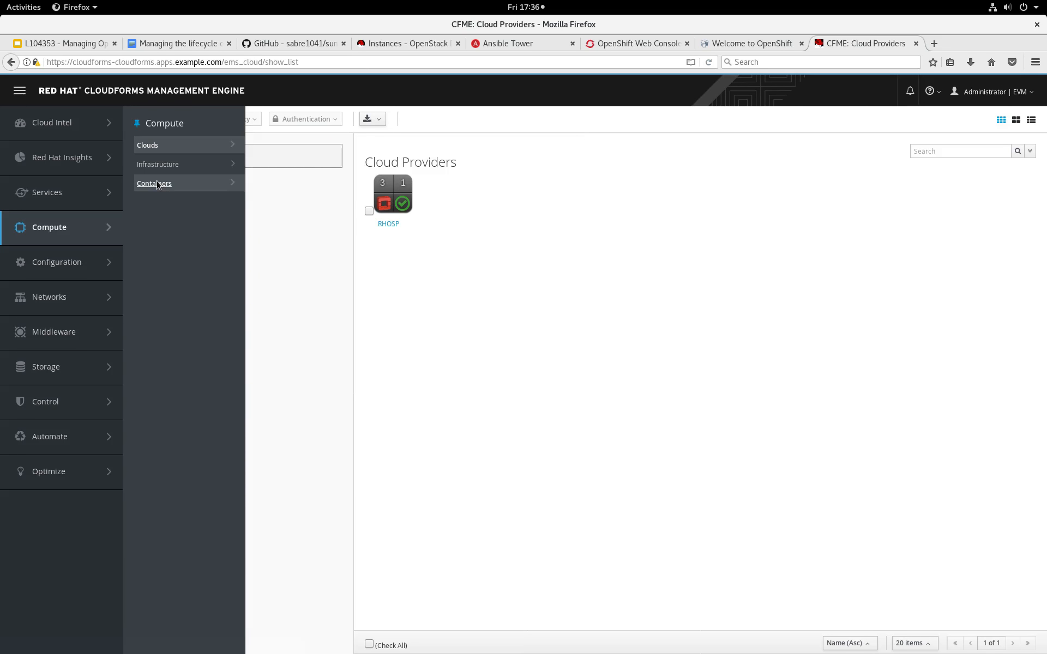
{"action": "mouse_move", "coordinate": [156, 188]}
{"action": "left_click", "coordinate": [272, 146]}
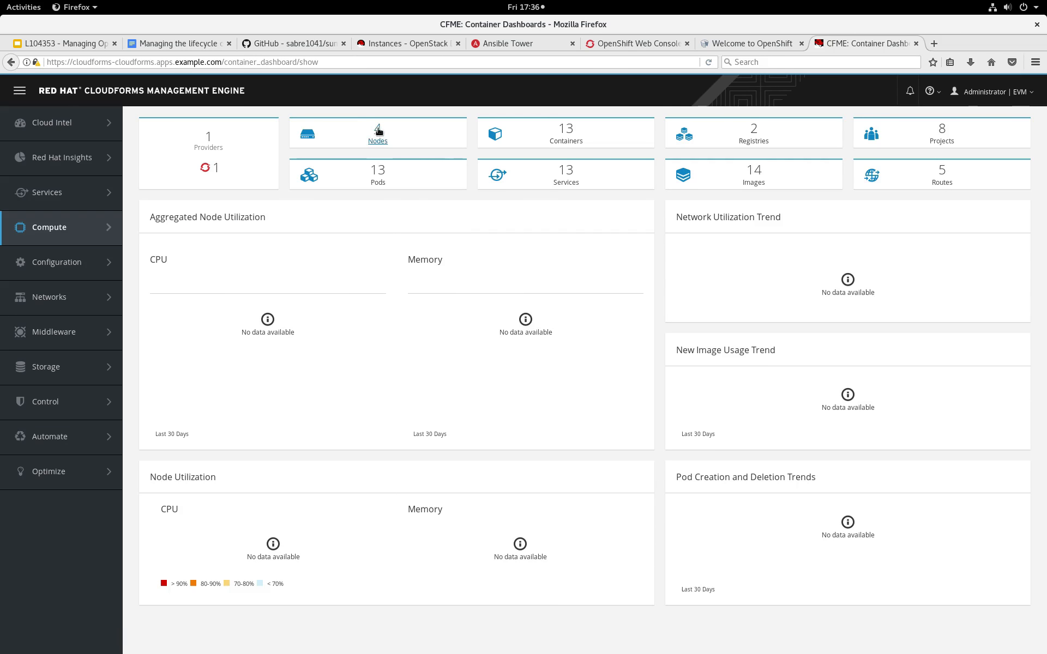
{"action": "left_click", "coordinate": [377, 131]}
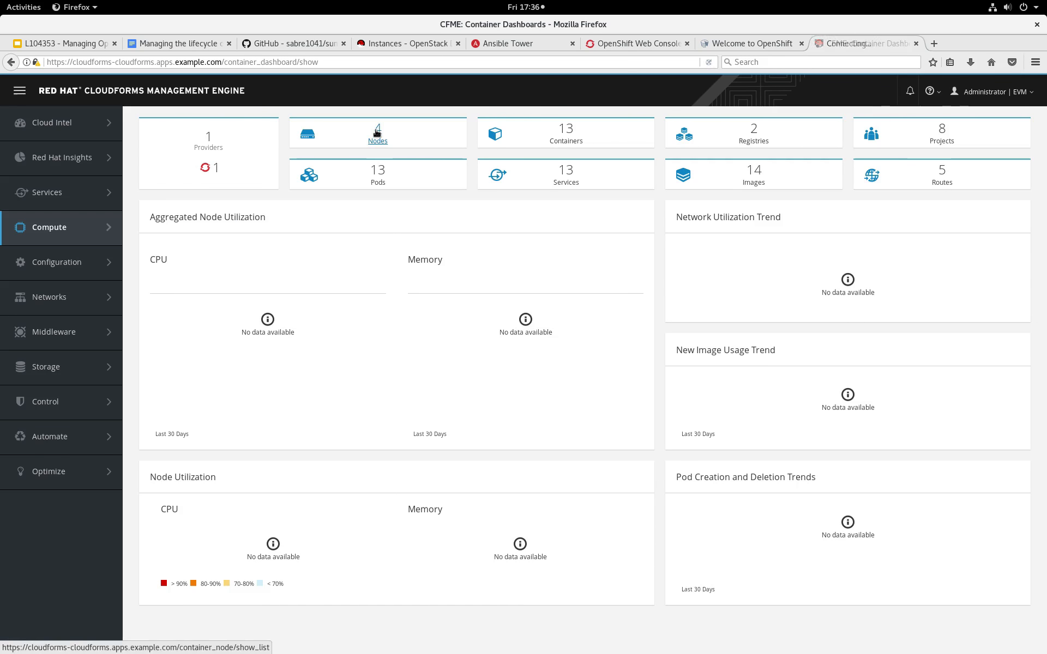